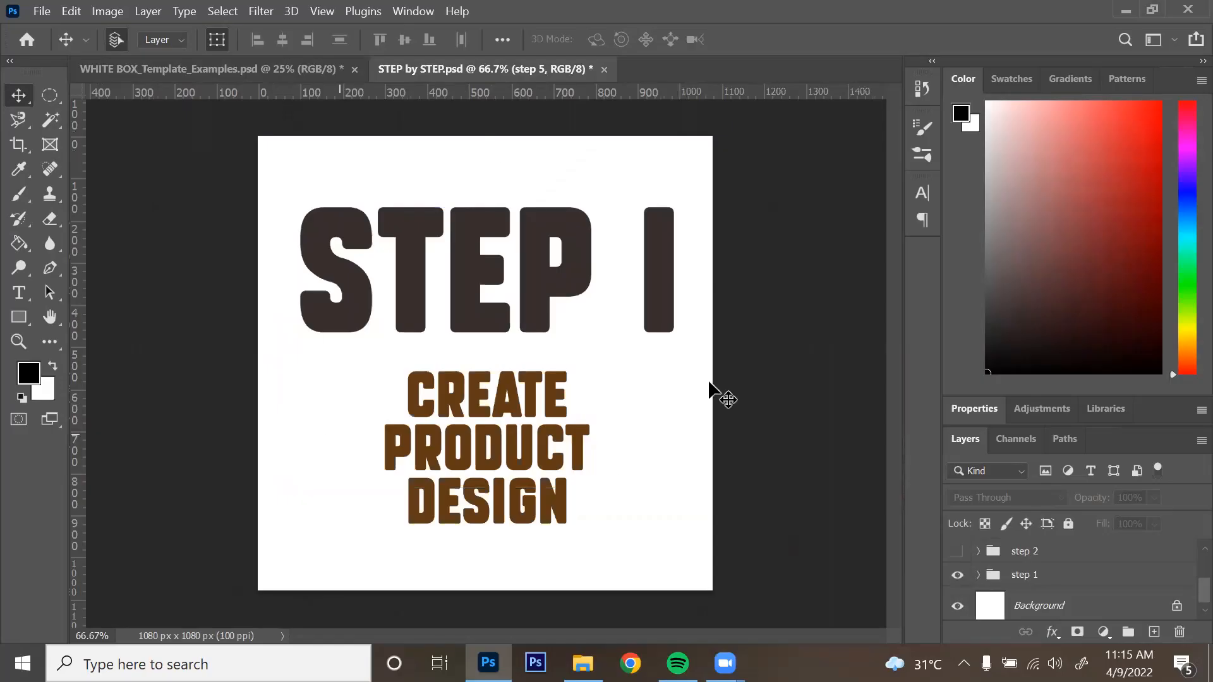
Create a new document named PRODUCT DESIGN SAMPLE, 1920 x 1080 pixels at 72 pixels/inch, RGB Color with a white background
{"action": "left_click", "coordinate": [713, 392]}
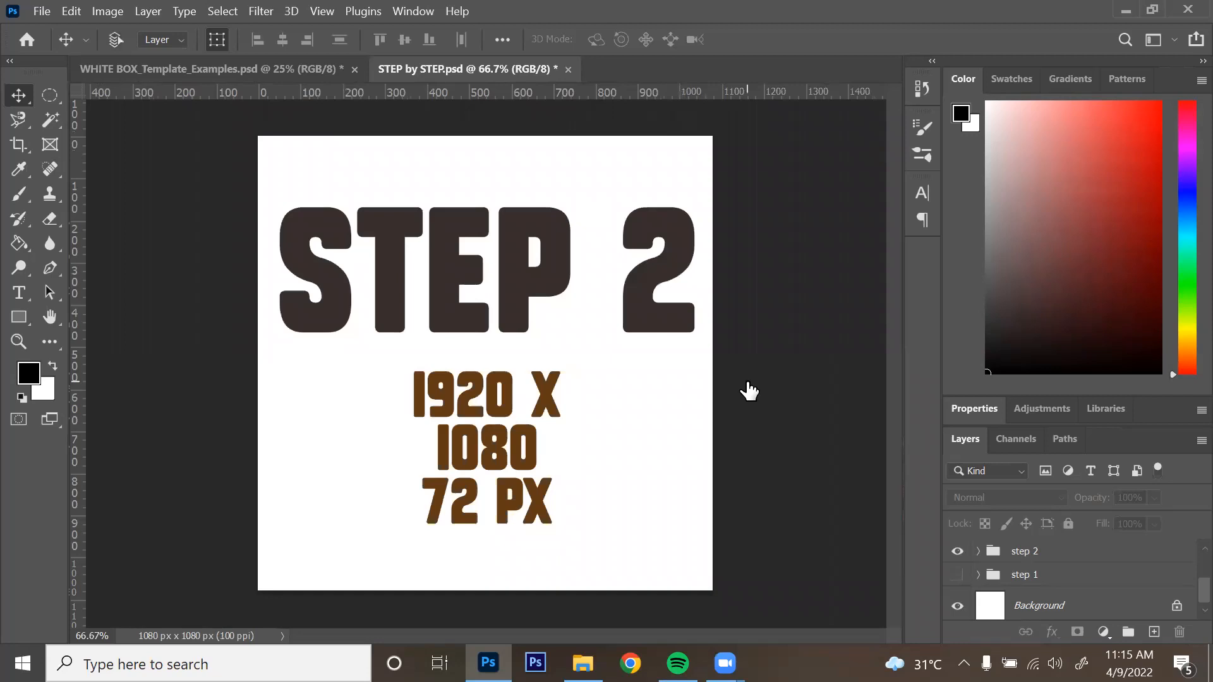
{"action": "key", "text": "ctrl+n"}
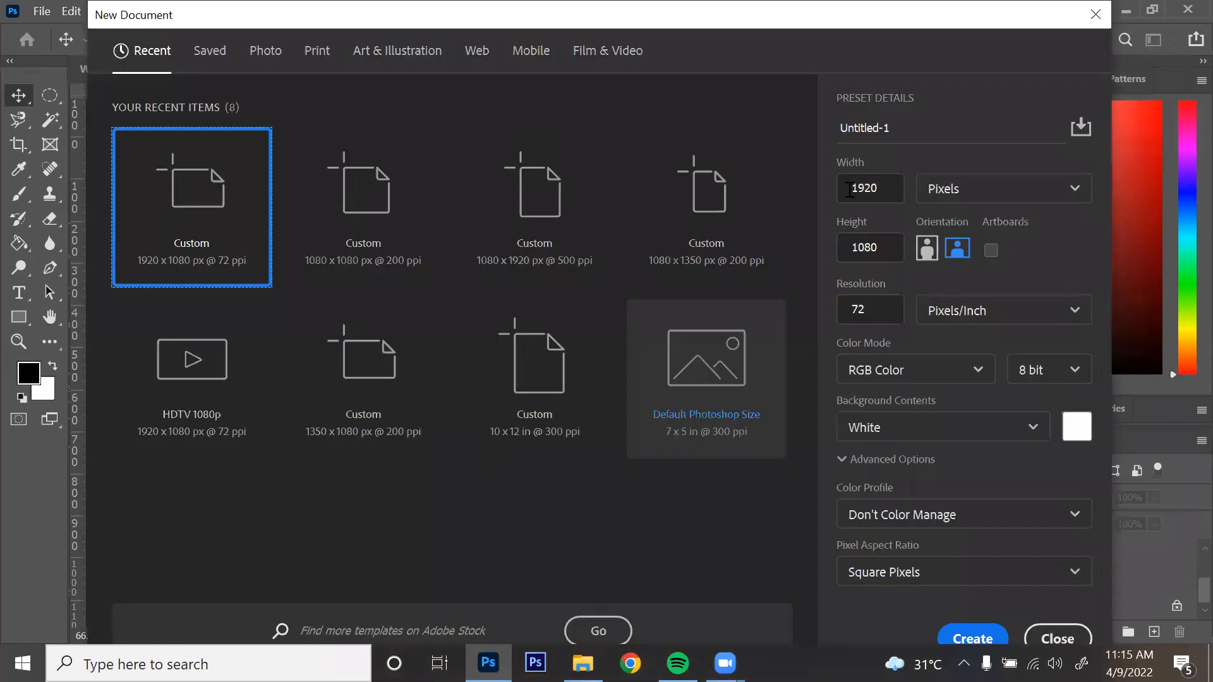
{"action": "left_click", "coordinate": [864, 127]}
{"action": "key", "text": "ctrl+a"}
{"action": "type", "text": "p"}
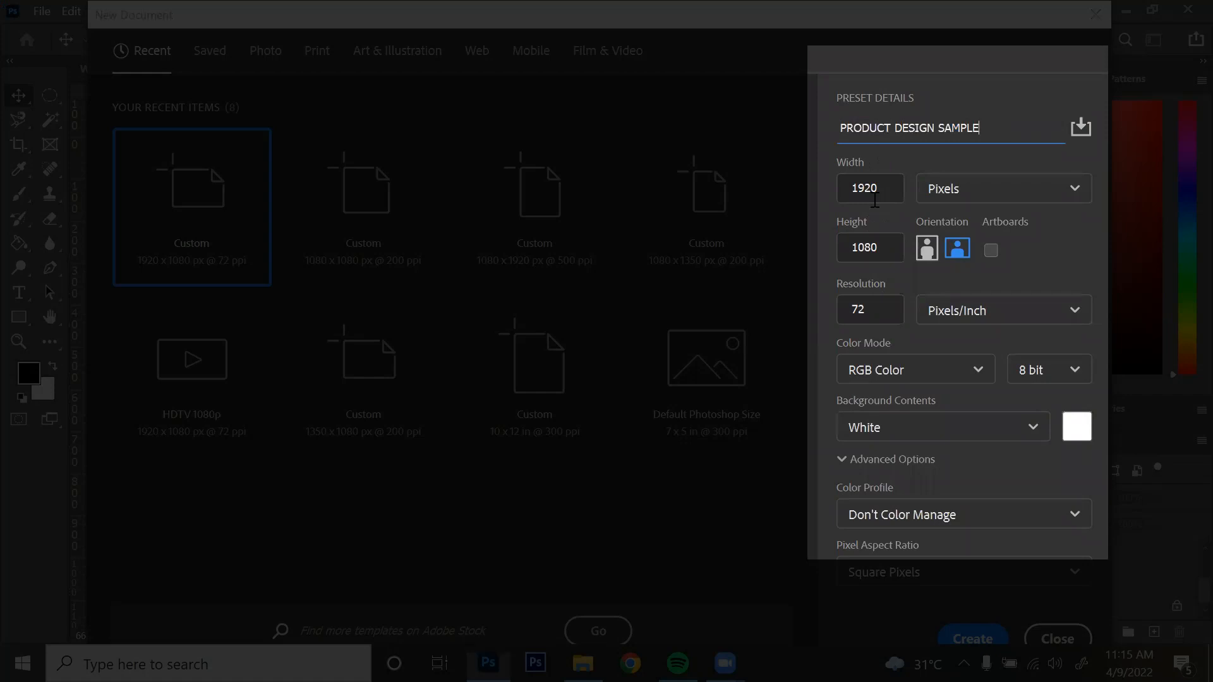
{"action": "left_click", "coordinate": [875, 201]}
{"action": "left_click", "coordinate": [865, 195]}
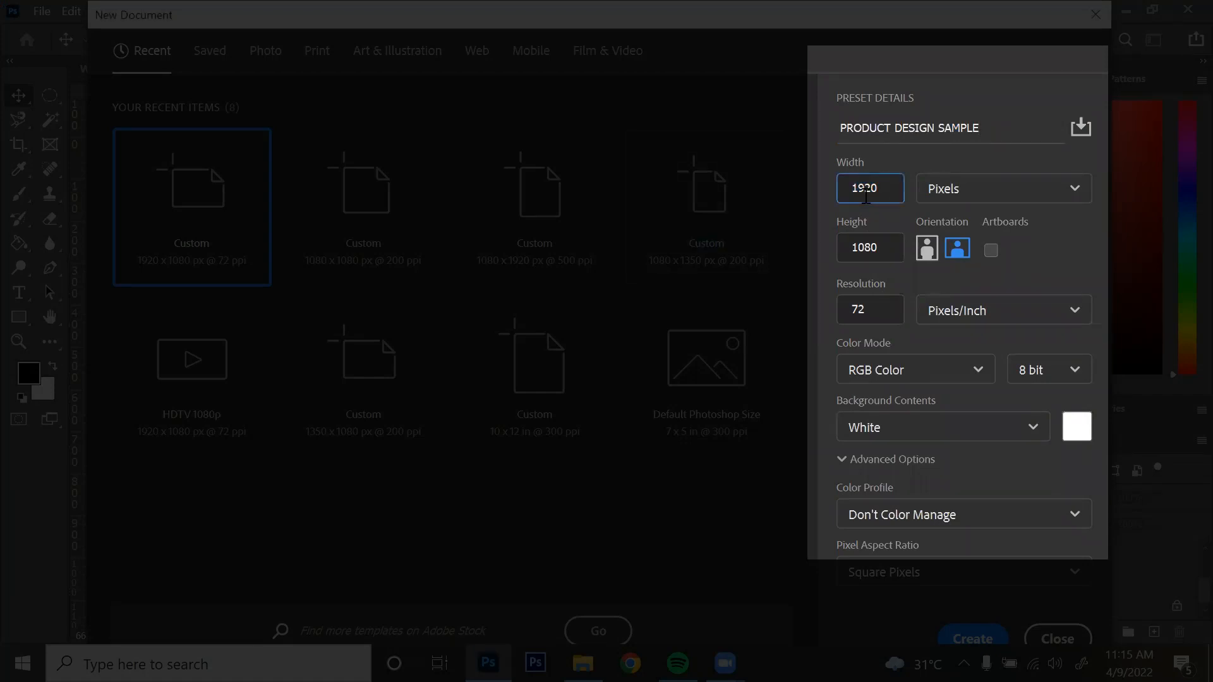
{"action": "key", "text": "Tab"}
{"action": "key", "text": "Tab"}
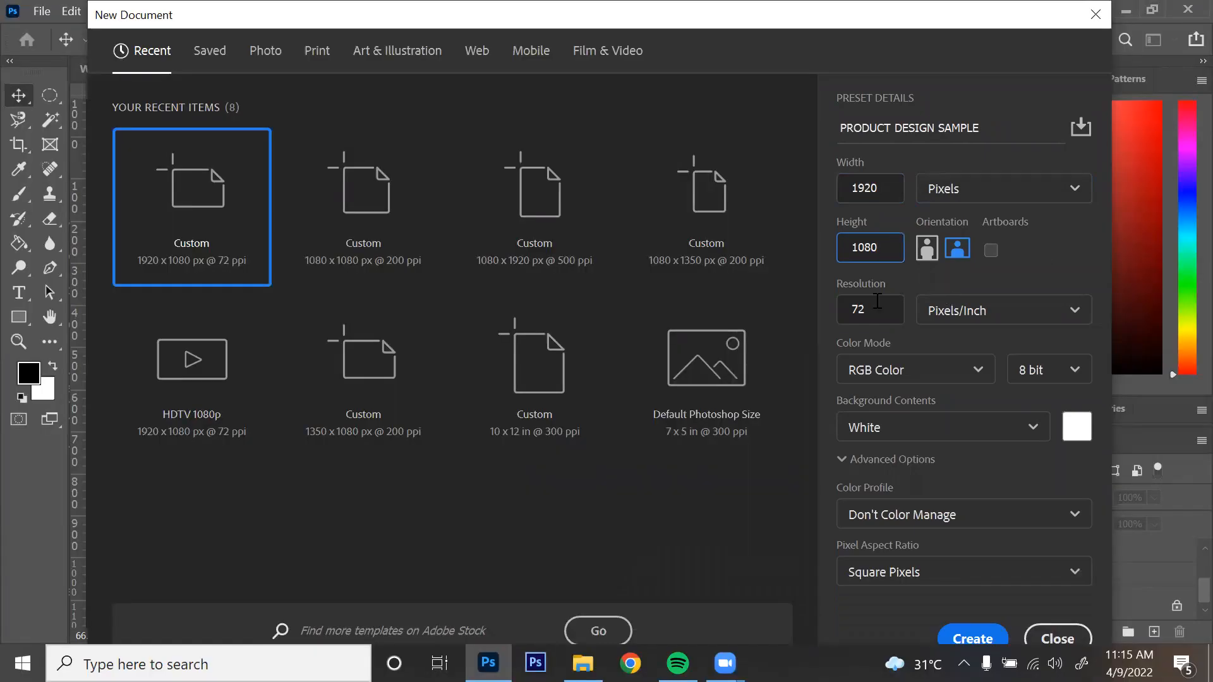
{"action": "left_click", "coordinate": [877, 307]}
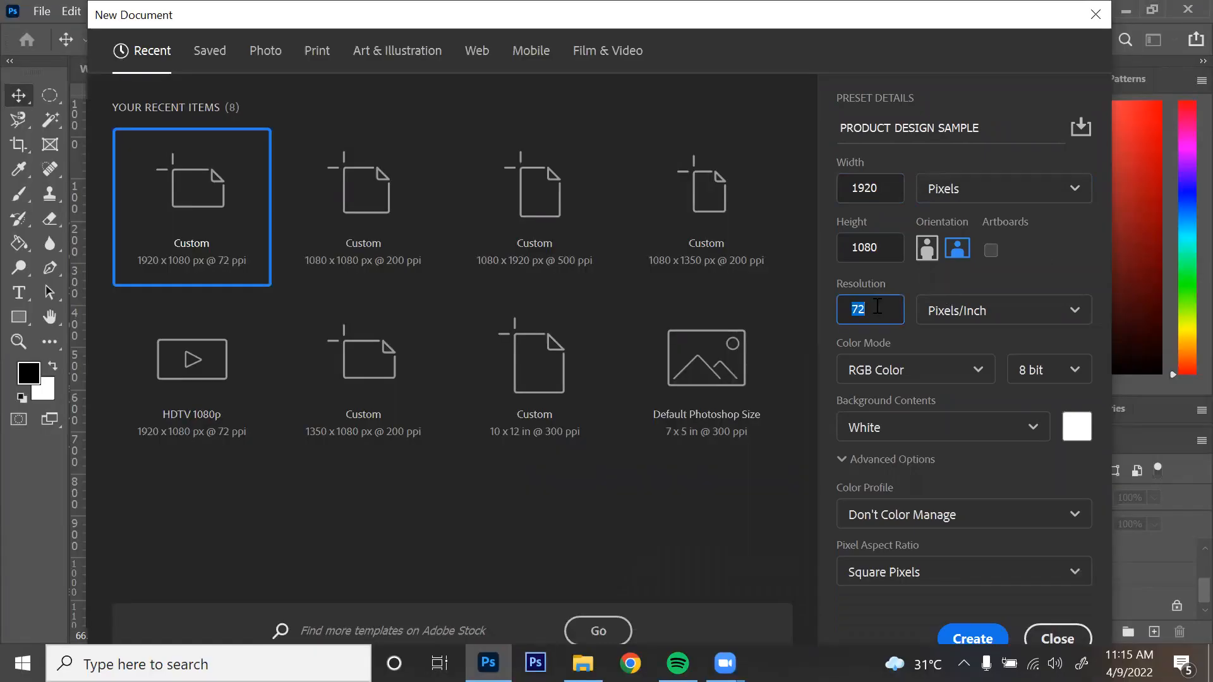
{"action": "left_click", "coordinate": [972, 638]}
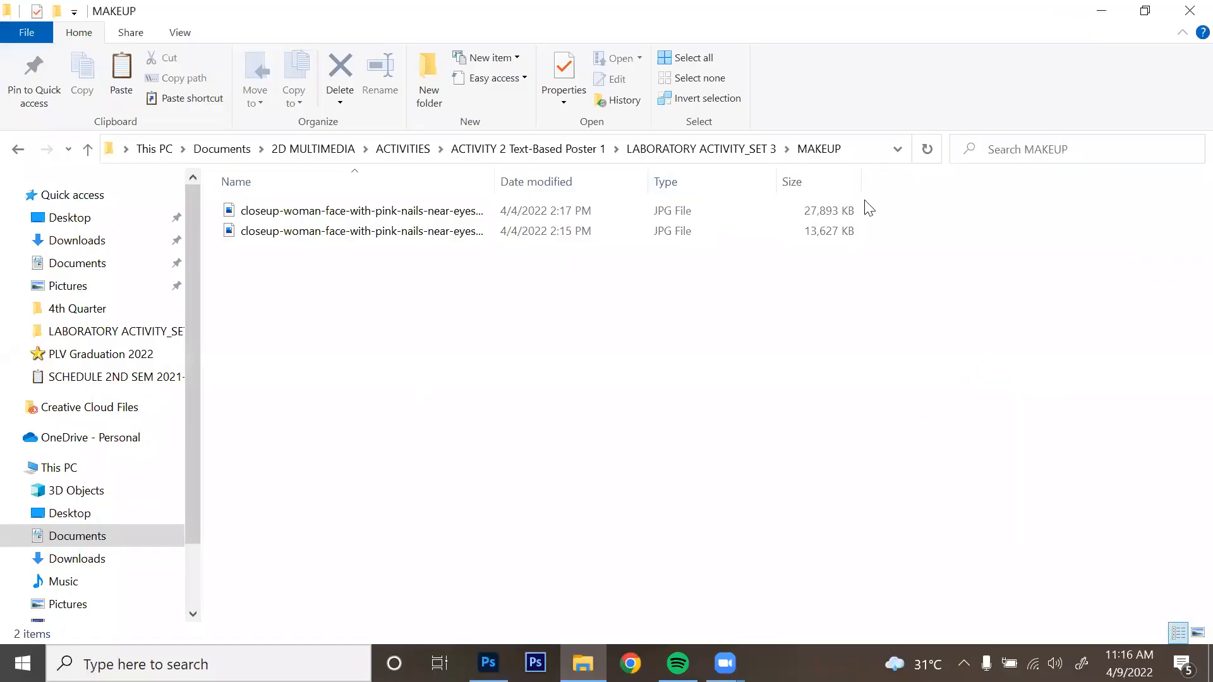
Shrink the MAKEUP folder window in File Explorer beside the canvas and preview its first close-up photo
{"action": "left_click", "coordinate": [1145, 12]}
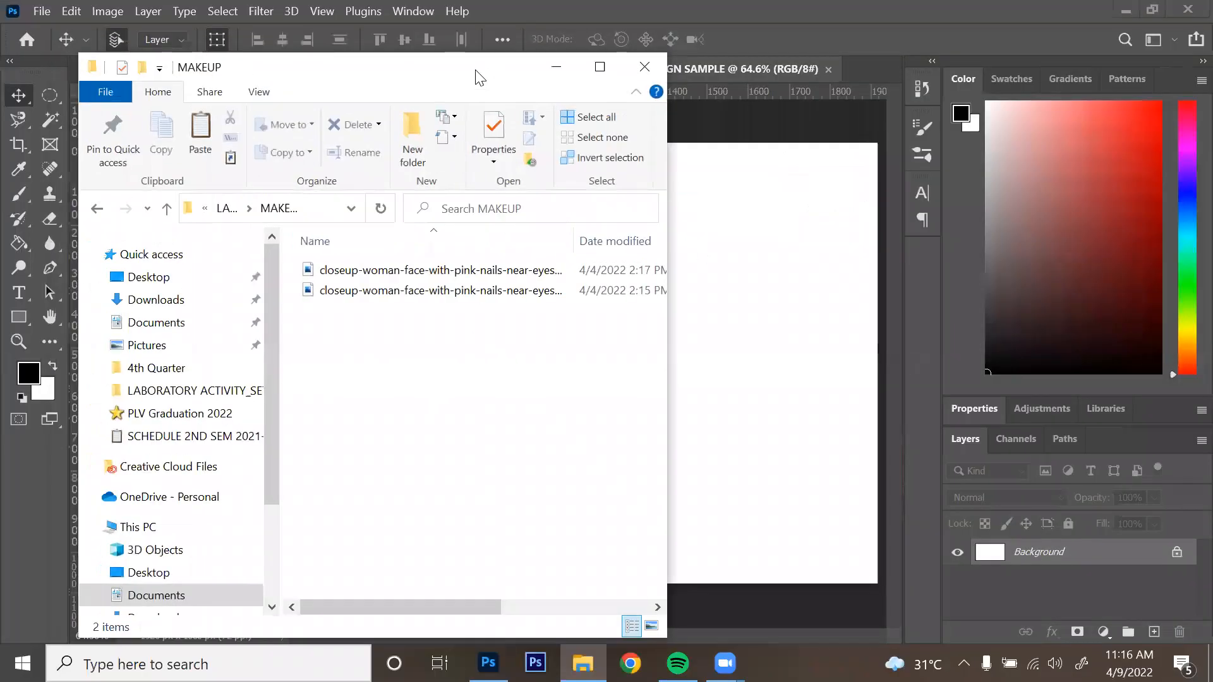
{"action": "left_click_drag", "start_coordinate": [478, 78], "coordinate": [312, 69]}
{"action": "left_click", "coordinate": [293, 269]}
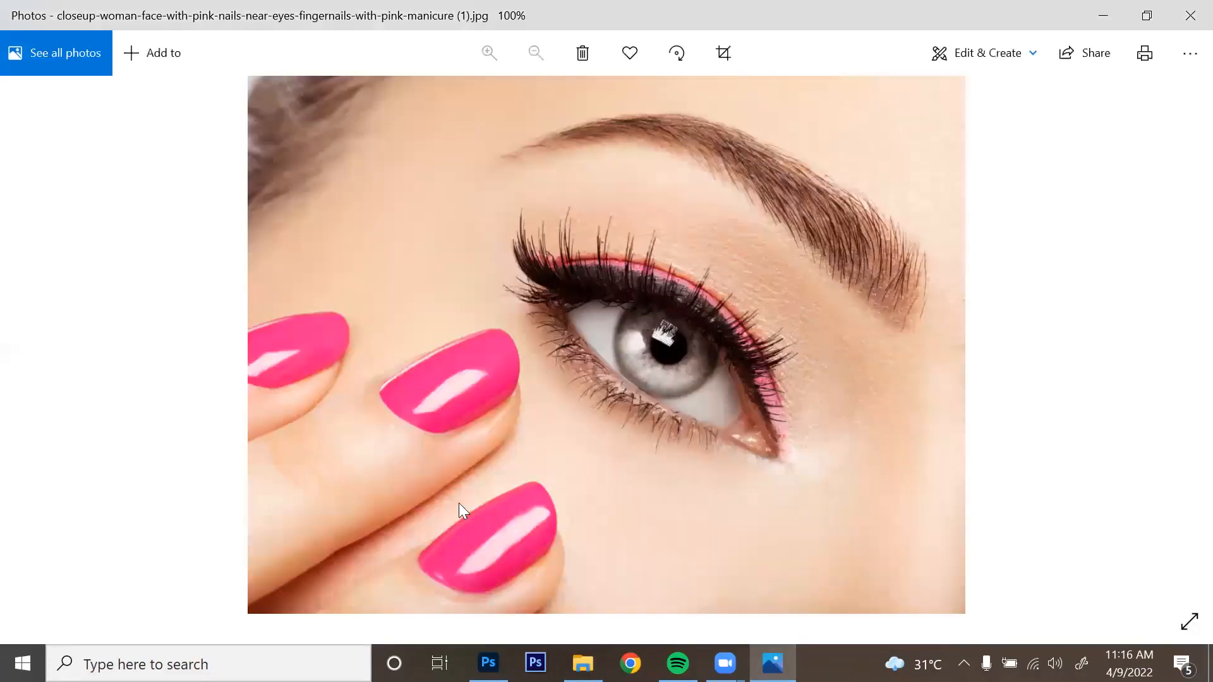
{"action": "left_click", "coordinate": [1189, 15]}
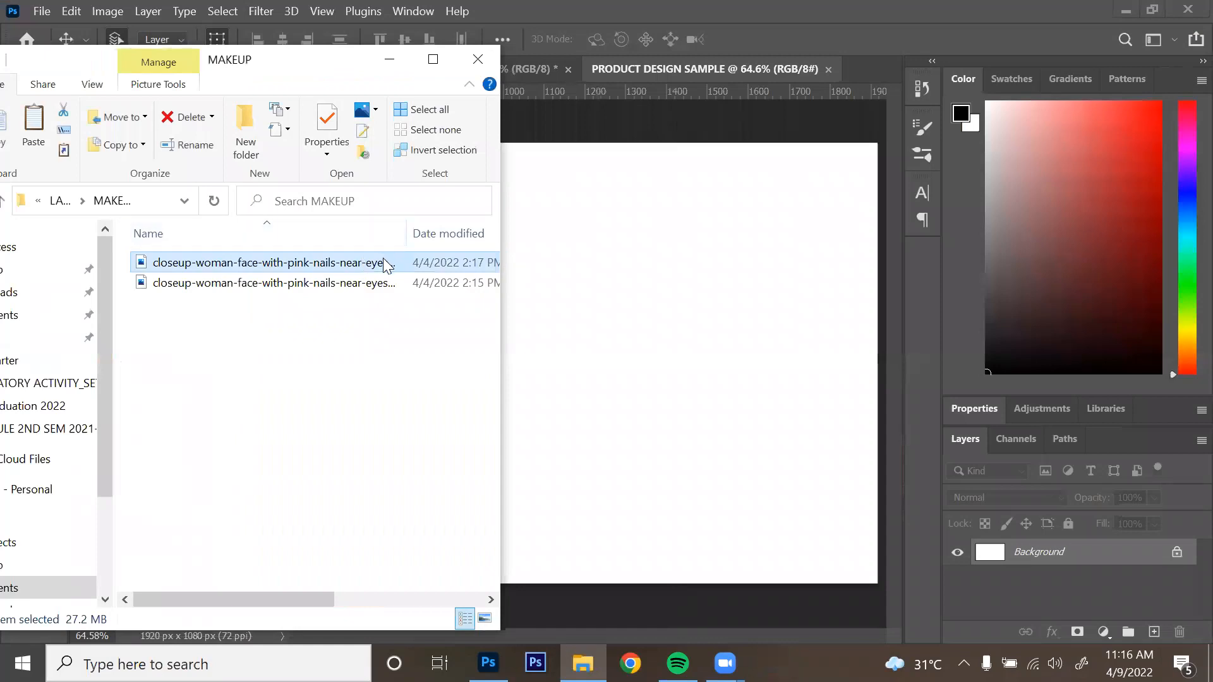
Place the first close-up woman photo into the PRODUCT DESIGN SAMPLE document and move it against the canvas's right edge
{"action": "left_click", "coordinate": [746, 307]}
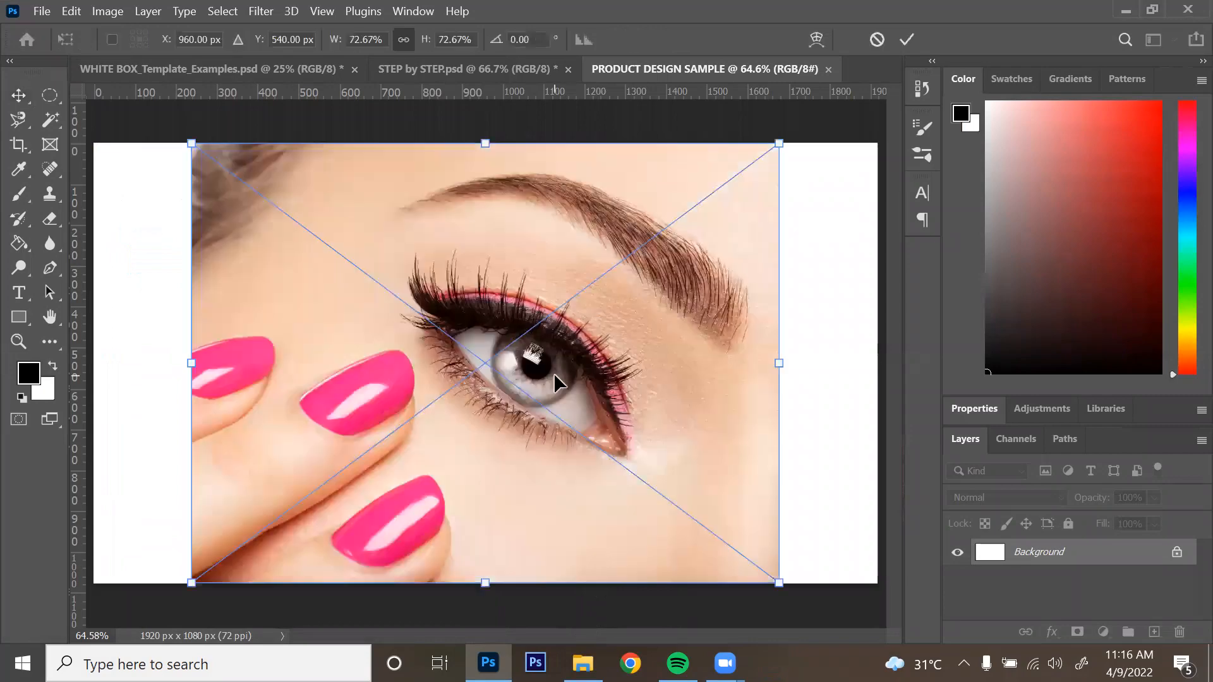
{"action": "key", "text": "Return"}
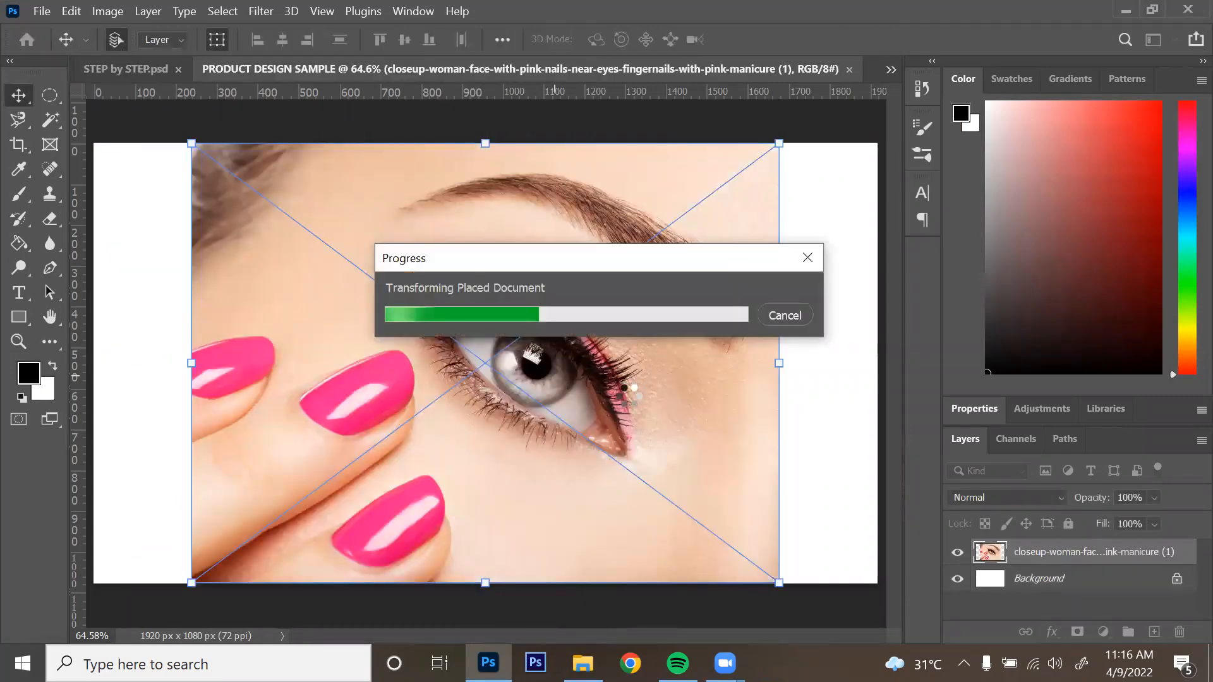
{"action": "left_click_drag", "start_coordinate": [633, 390], "coordinate": [733, 395]}
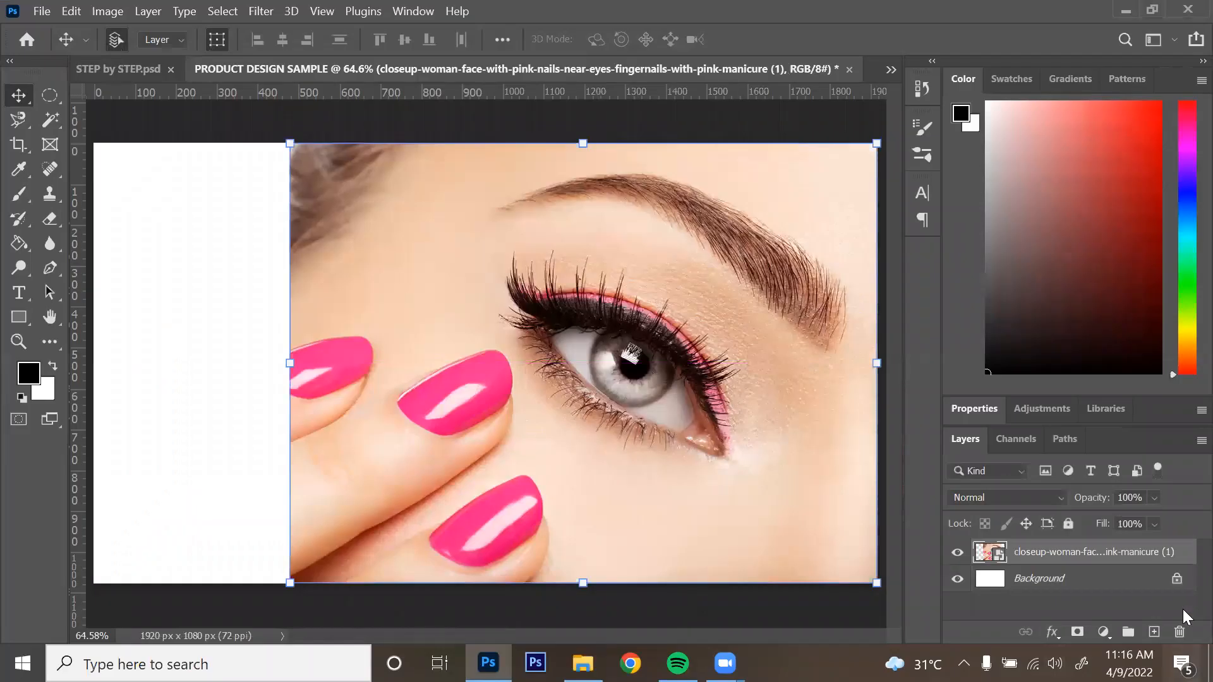
Add a new layer above the placed photo and lower the photo layer's opacity to 32%
{"action": "left_click", "coordinate": [1154, 632]}
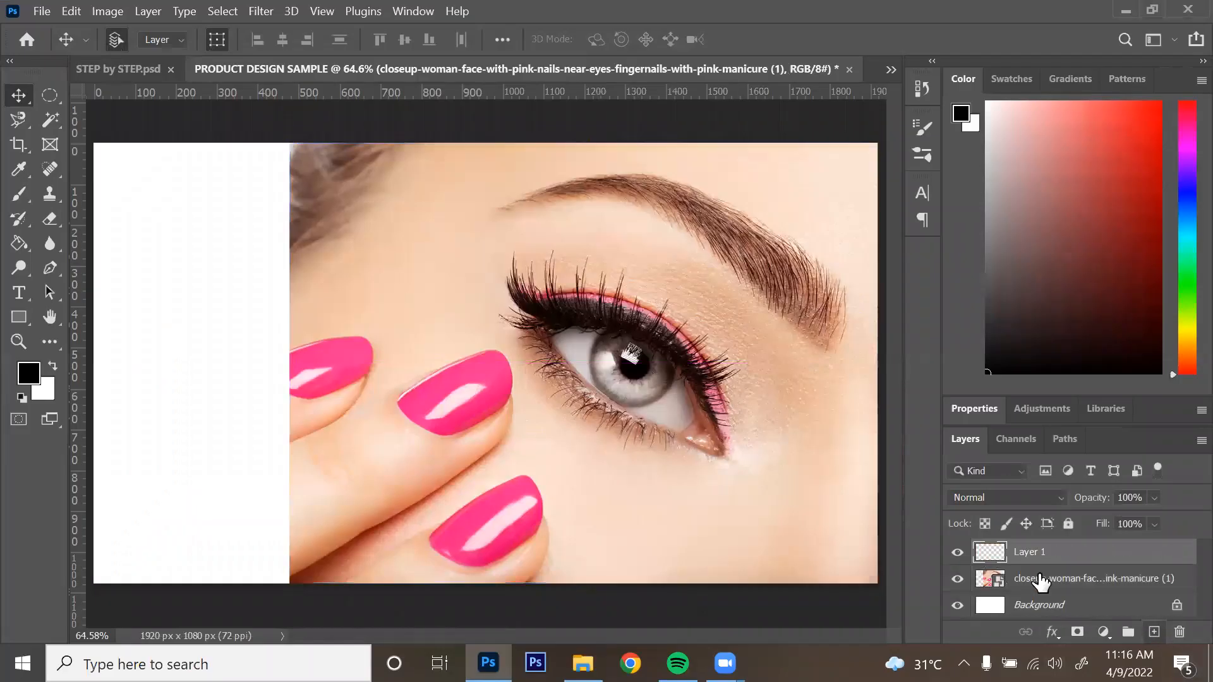
{"action": "left_click", "coordinate": [1099, 576]}
{"action": "left_click", "coordinate": [1153, 497]}
{"action": "left_click_drag", "start_coordinate": [1188, 517], "coordinate": [1128, 517]}
{"action": "left_click", "coordinate": [1107, 556]}
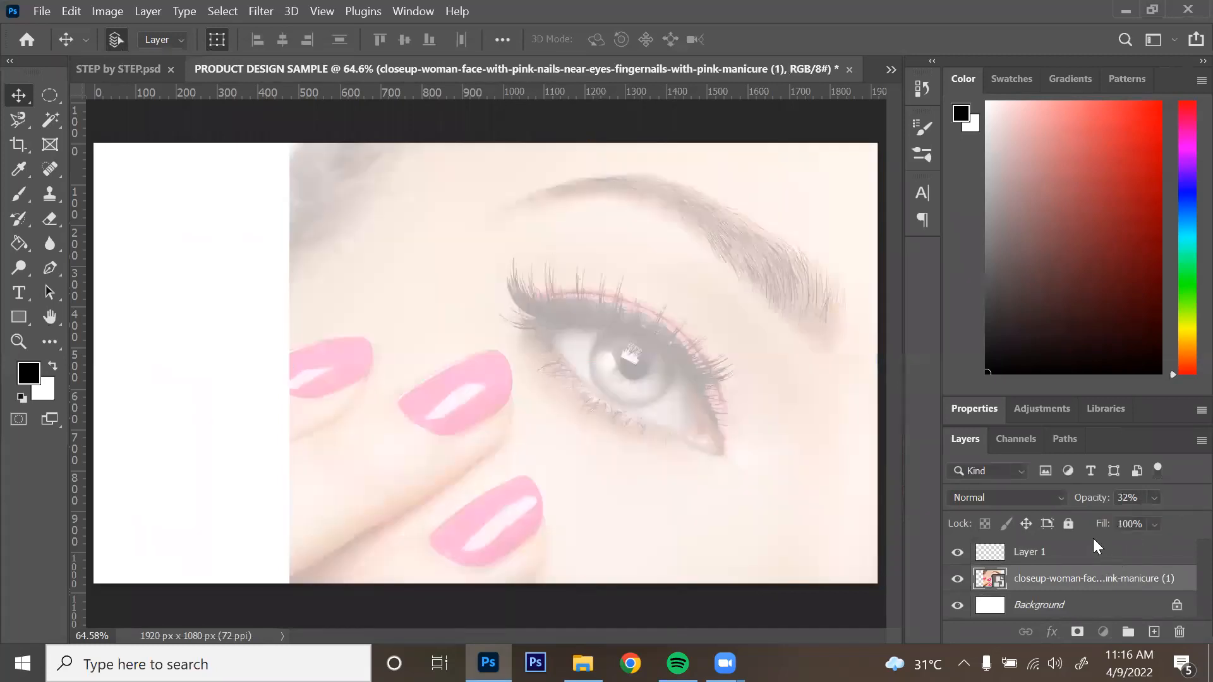
Brush a black vertical dividing line slightly right of the canvas centre and handwrite "Kenmar" to its left on Layer 1
{"action": "left_click", "coordinate": [19, 193]}
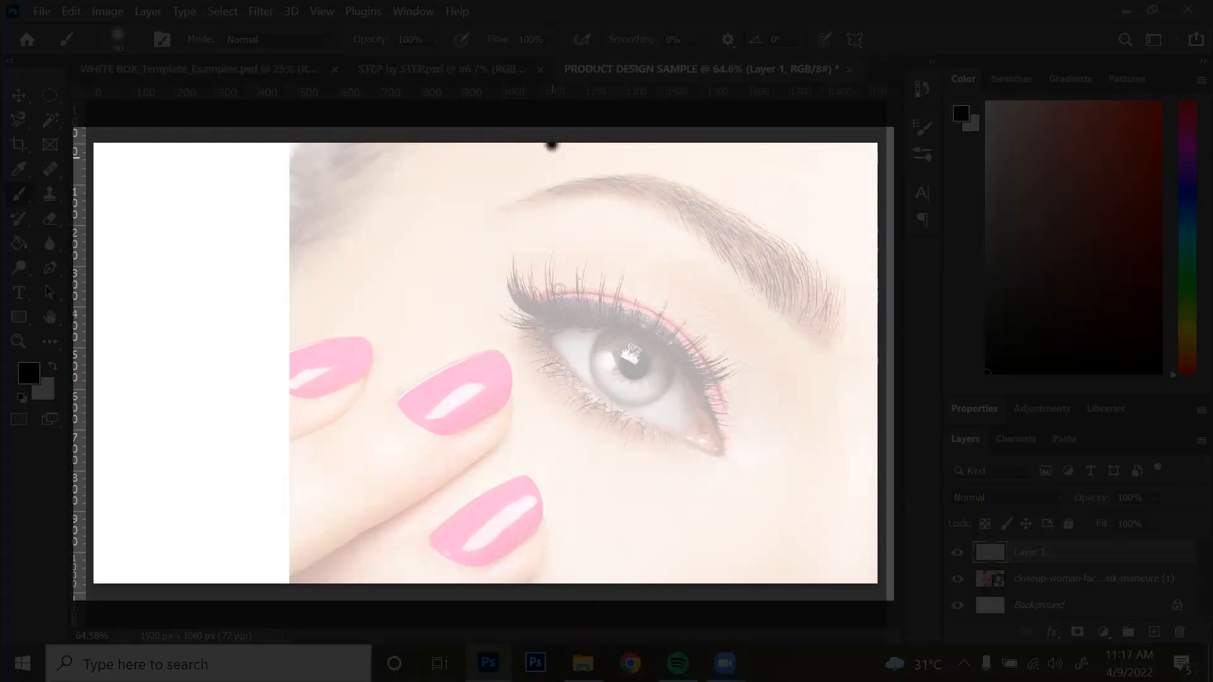
{"action": "left_click_drag", "start_coordinate": [552, 145], "coordinate": [569, 625]}
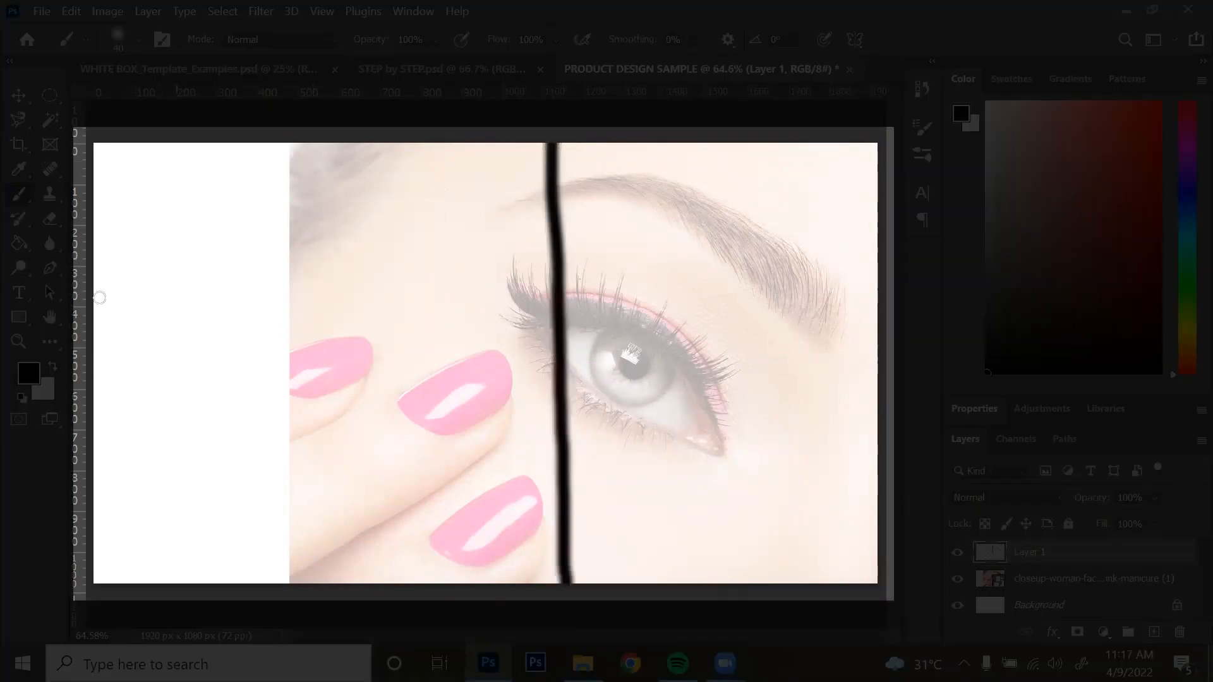
{"action": "mouse_move", "coordinate": [187, 358]}
{"action": "left_mouse_down"}
{"action": "mouse_move", "coordinate": [215, 269]}
{"action": "mouse_move", "coordinate": [225, 328]}
{"action": "mouse_move", "coordinate": [290, 295]}
{"action": "mouse_move", "coordinate": [307, 334]}
{"action": "mouse_move", "coordinate": [335, 341]}
{"action": "mouse_move", "coordinate": [354, 303]}
{"action": "mouse_move", "coordinate": [327, 313]}
{"action": "mouse_move", "coordinate": [363, 316]}
{"action": "mouse_move", "coordinate": [400, 294]}
{"action": "mouse_move", "coordinate": [400, 330]}
{"action": "mouse_move", "coordinate": [432, 324]}
{"action": "mouse_move", "coordinate": [468, 344]}
{"action": "left_mouse_up"}
{"action": "key", "text": "ctrl+z"}
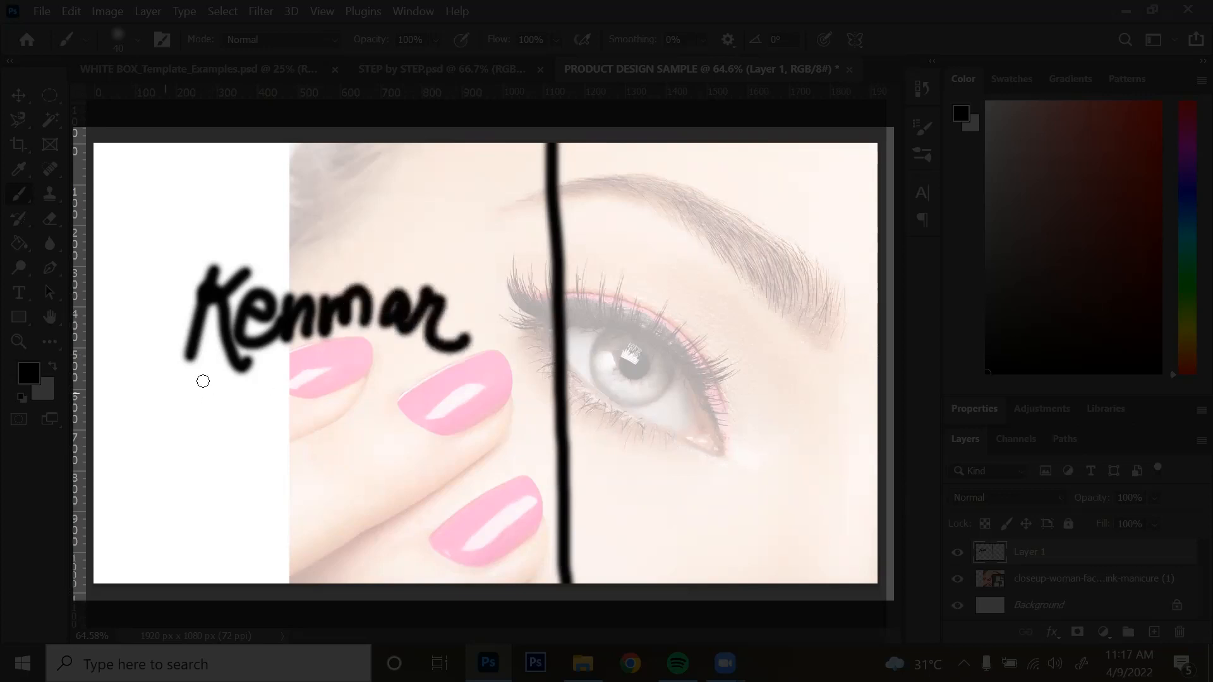
Scribble a placeholder subtitle line ending in dots beneath the handwritten "Kenmar"
{"action": "mouse_move", "coordinate": [201, 379]}
{"action": "left_mouse_down"}
{"action": "mouse_move", "coordinate": [319, 374]}
{"action": "mouse_move", "coordinate": [399, 376]}
{"action": "left_mouse_up"}
{"action": "left_click", "coordinate": [412, 374]}
{"action": "left_click", "coordinate": [425, 376]}
{"action": "left_click", "coordinate": [442, 377]}
{"action": "left_click", "coordinate": [459, 377]}
{"action": "left_click", "coordinate": [474, 377]}
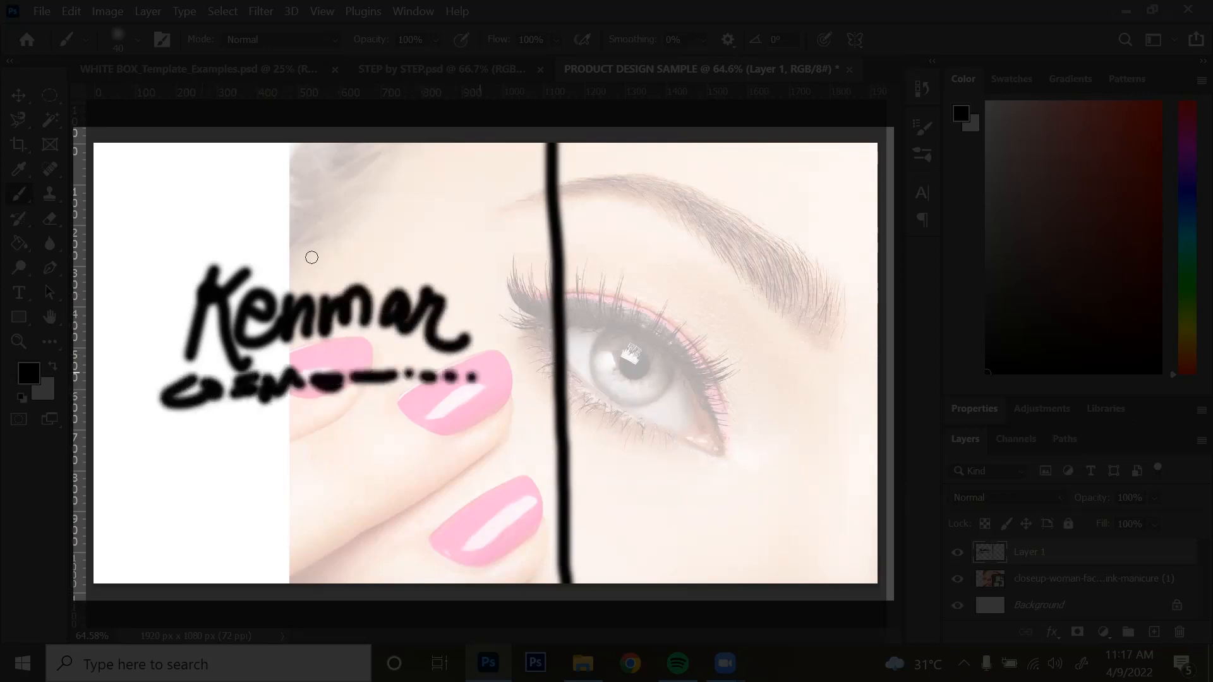
Brush an arrow pointing left across the dividing line and label it "grain" below with a 15 px brush
{"action": "mouse_move", "coordinate": [564, 213]}
{"action": "left_mouse_down"}
{"action": "mouse_move", "coordinate": [571, 243]}
{"action": "mouse_move", "coordinate": [648, 226]}
{"action": "left_mouse_up"}
{"action": "mouse_move", "coordinate": [639, 254]}
{"action": "left_mouse_down"}
{"action": "mouse_move", "coordinate": [651, 290]}
{"action": "mouse_move", "coordinate": [642, 276]}
{"action": "mouse_move", "coordinate": [650, 287]}
{"action": "mouse_move", "coordinate": [662, 273]}
{"action": "mouse_move", "coordinate": [723, 265]}
{"action": "left_mouse_up"}
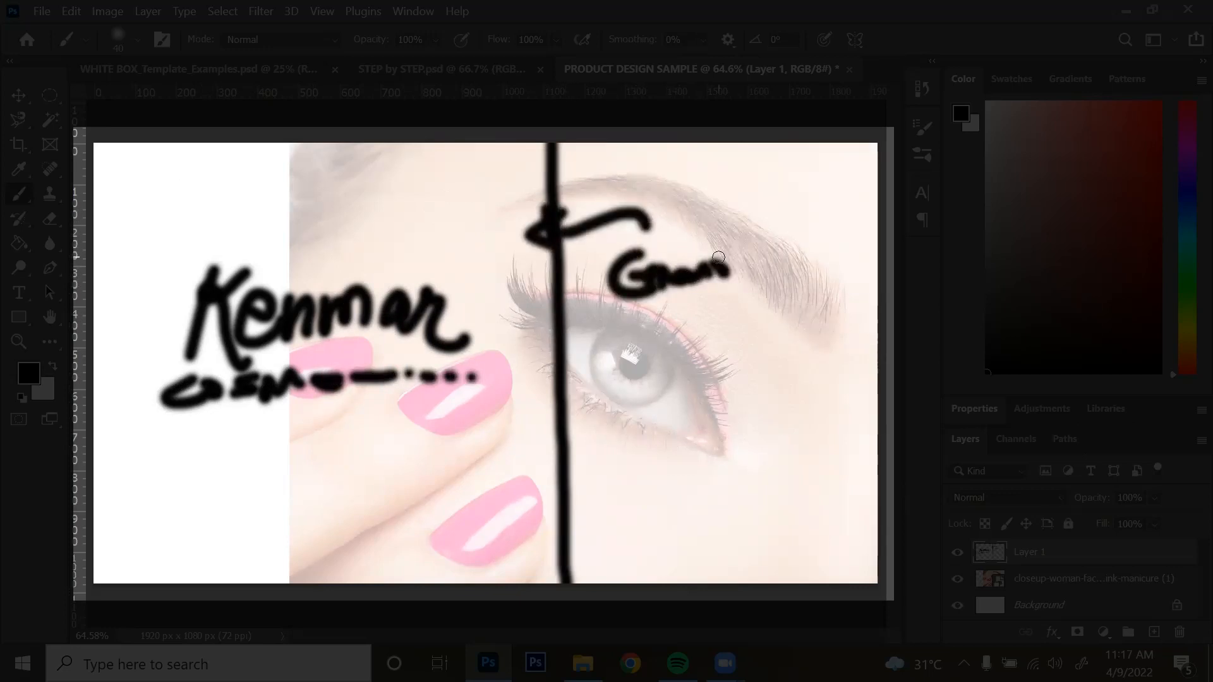
{"action": "key", "text": "ctrl+z"}
{"action": "key", "text": "ctrl+z"}
{"action": "key", "text": "bracketleft"}
{"action": "key", "text": "bracketleft"}
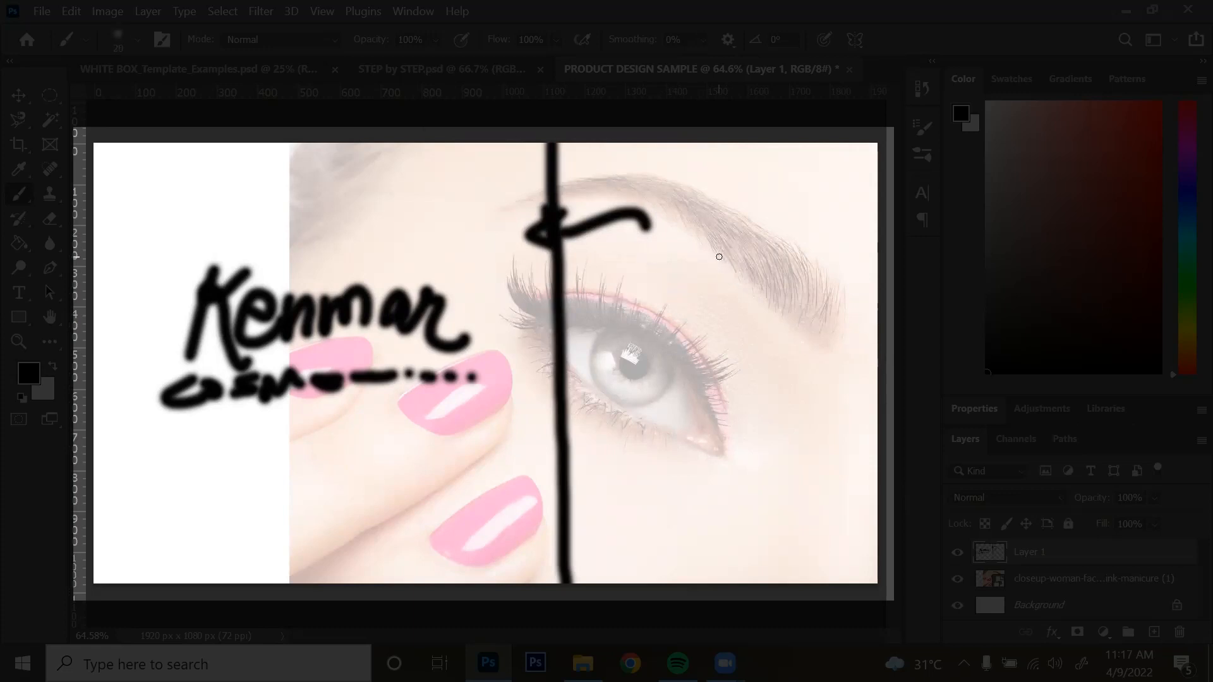
{"action": "mouse_move", "coordinate": [610, 255]}
{"action": "left_mouse_down"}
{"action": "mouse_move", "coordinate": [640, 245]}
{"action": "mouse_move", "coordinate": [662, 260]}
{"action": "left_mouse_up"}
{"action": "left_click", "coordinate": [702, 264]}
{"action": "left_click", "coordinate": [731, 263]}
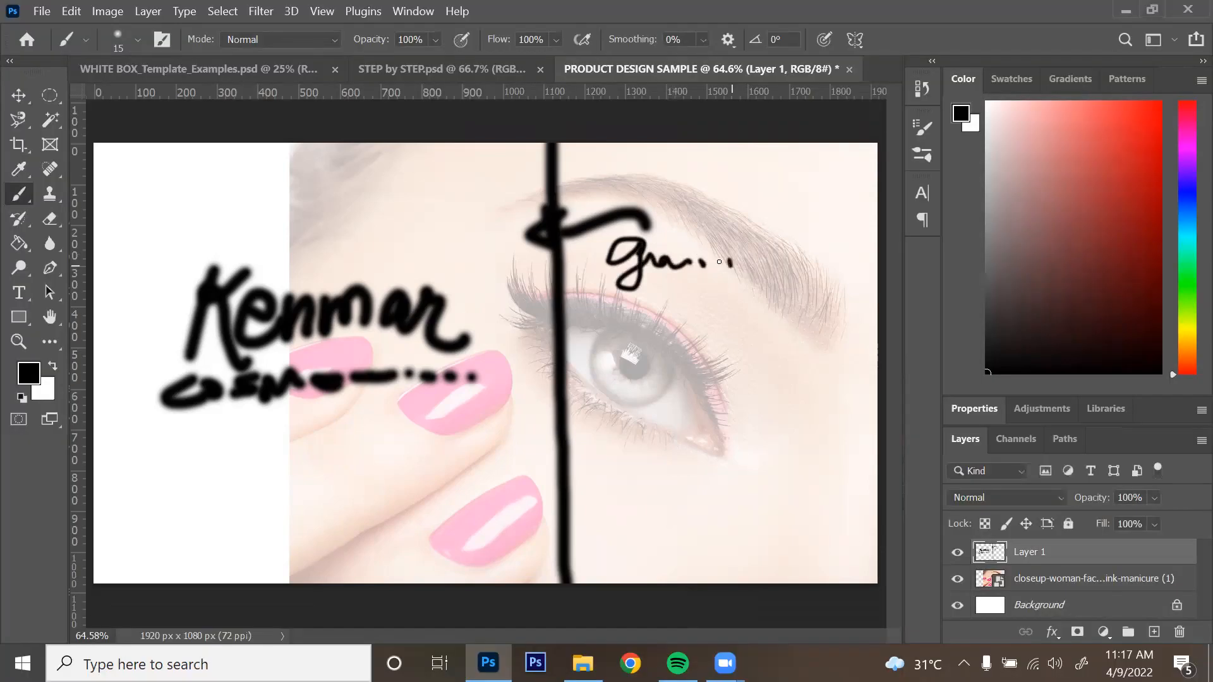
{"action": "key", "text": "alt+Tab"}
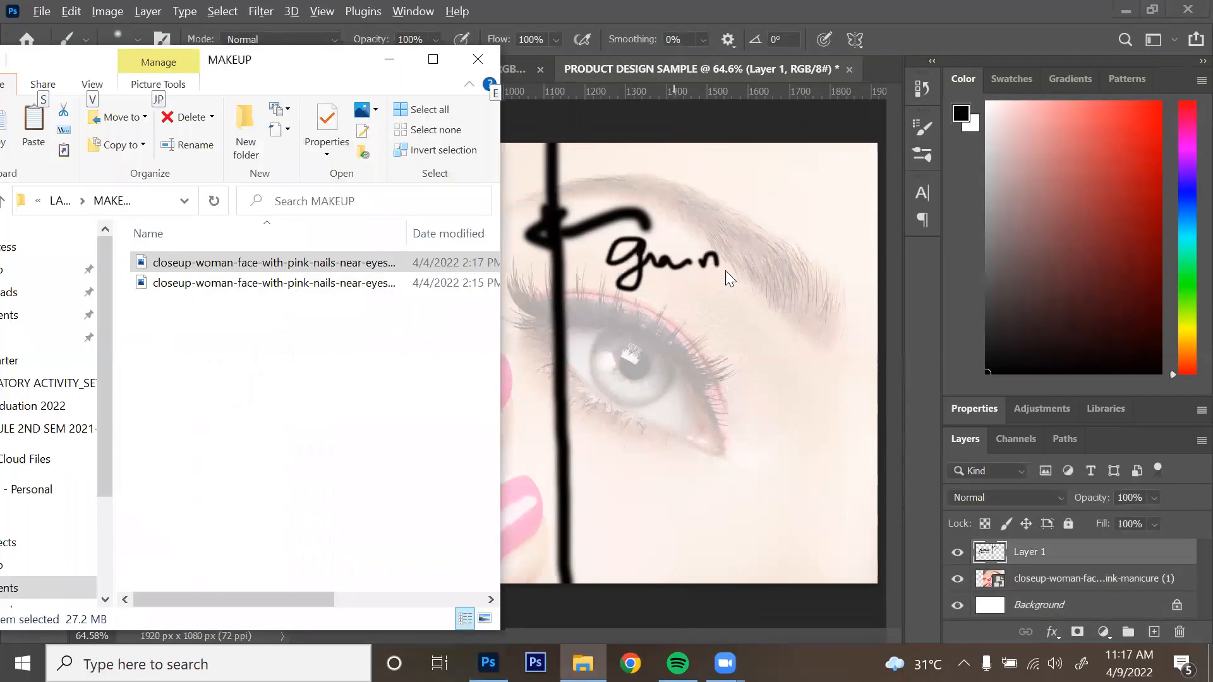
{"action": "key", "text": "alt+Tab"}
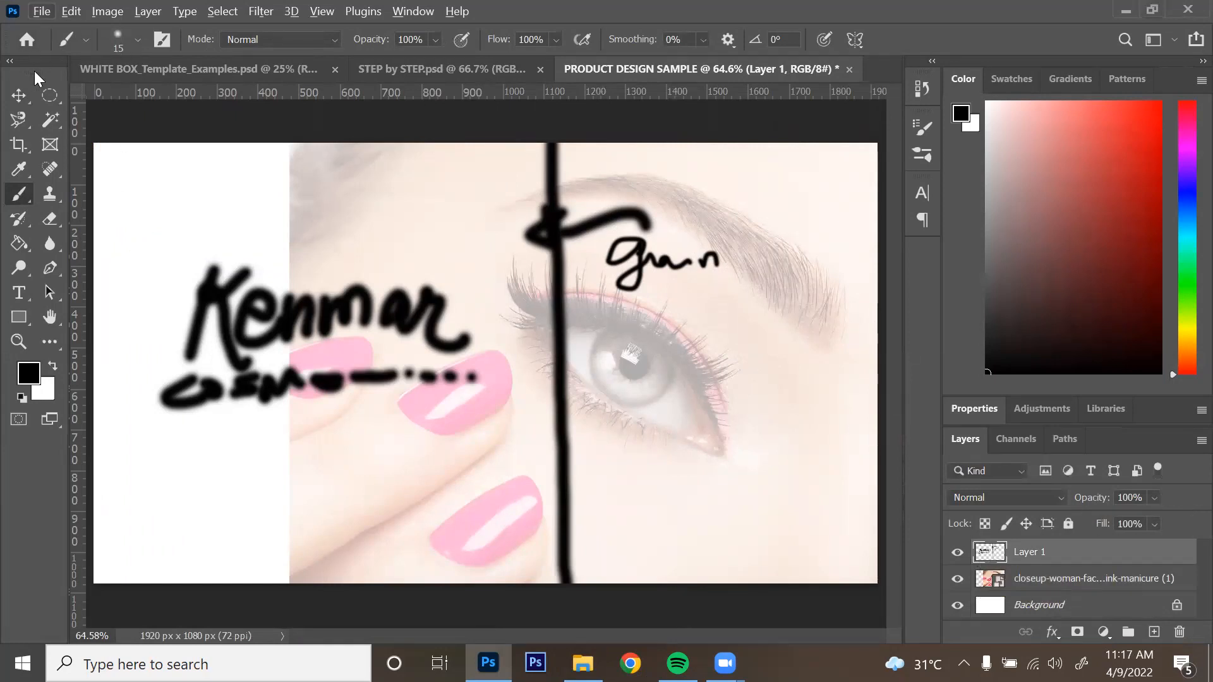
Rename the brushed layer SKETCH and lock it
{"action": "double_click", "coordinate": [1036, 552]}
{"action": "type", "text": "SKETCH"}
{"action": "key", "text": "Return"}
{"action": "left_click", "coordinate": [1067, 524]}
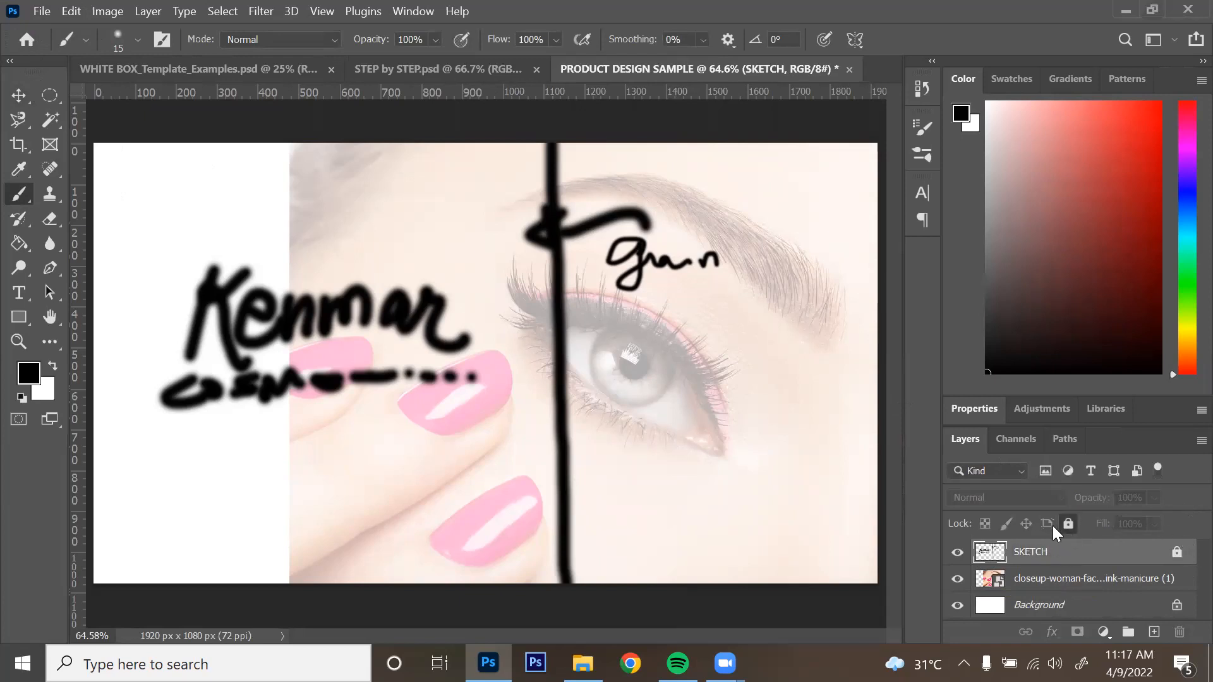
Unlock the SKETCH layer to reduce its opacity to a faint grey, and lock it again
{"action": "left_click", "coordinate": [1067, 523]}
{"action": "left_click", "coordinate": [1121, 517]}
{"action": "left_click", "coordinate": [1067, 523]}
Add an empty layer directly above the close-up photo layer, beneath SKETCH
{"action": "left_click", "coordinate": [1105, 578]}
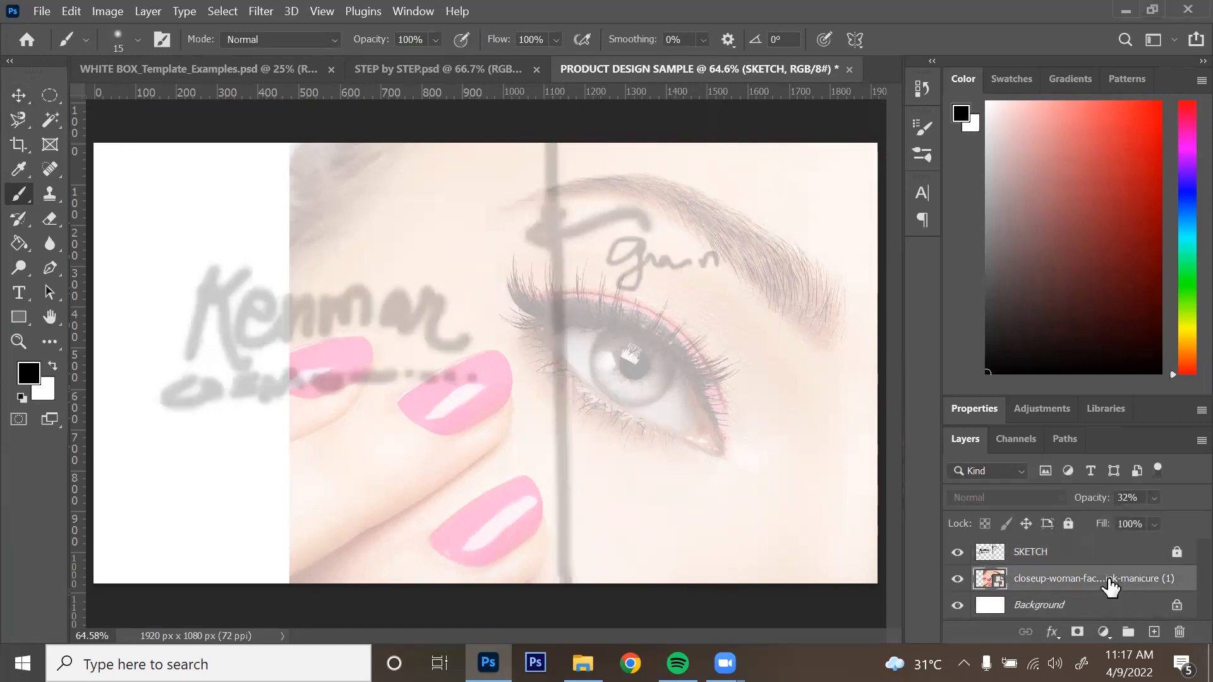
{"action": "left_click", "coordinate": [1153, 632]}
{"action": "left_click", "coordinate": [1179, 632]}
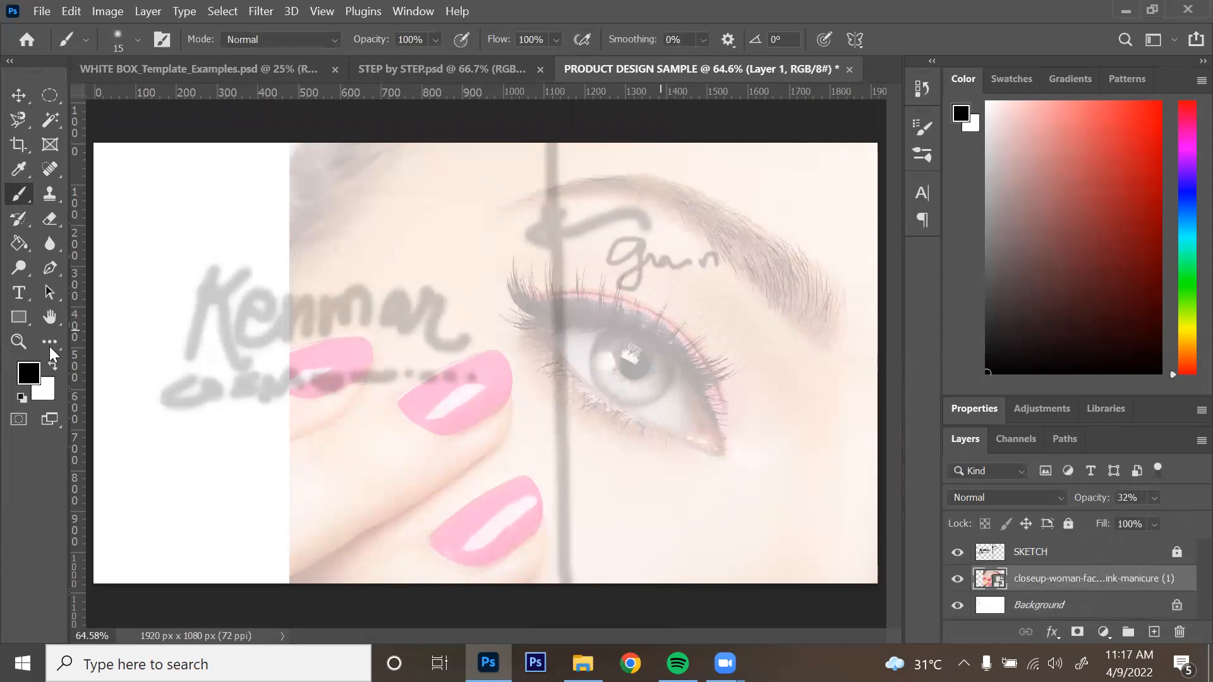
{"action": "left_click", "coordinate": [1153, 632]}
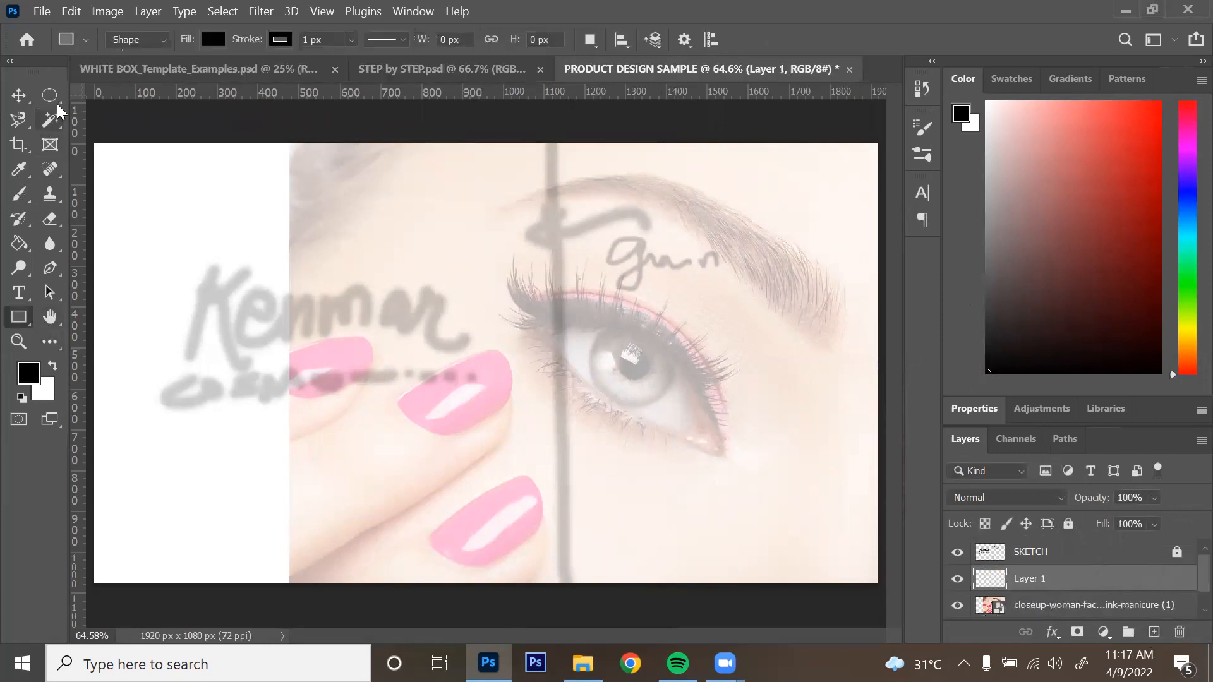
Select the full-height area left of the dividing line with the Rectangular Marquee and fill it with bright pink, then deselect
{"action": "left_click_drag", "start_coordinate": [49, 96], "coordinate": [117, 96]}
{"action": "left_click_drag", "start_coordinate": [566, 136], "coordinate": [82, 600]}
{"action": "left_click", "coordinate": [1186, 147]}
{"action": "left_click", "coordinate": [1131, 141]}
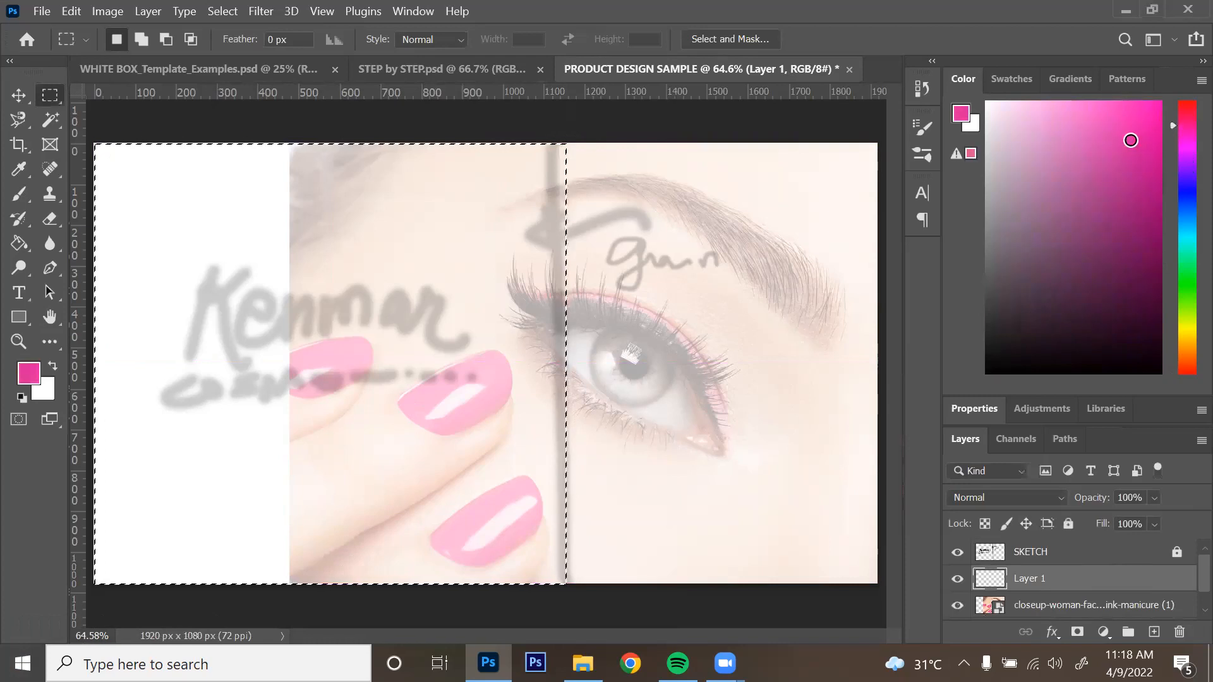
{"action": "key", "text": "g"}
{"action": "left_click", "coordinate": [448, 316]}
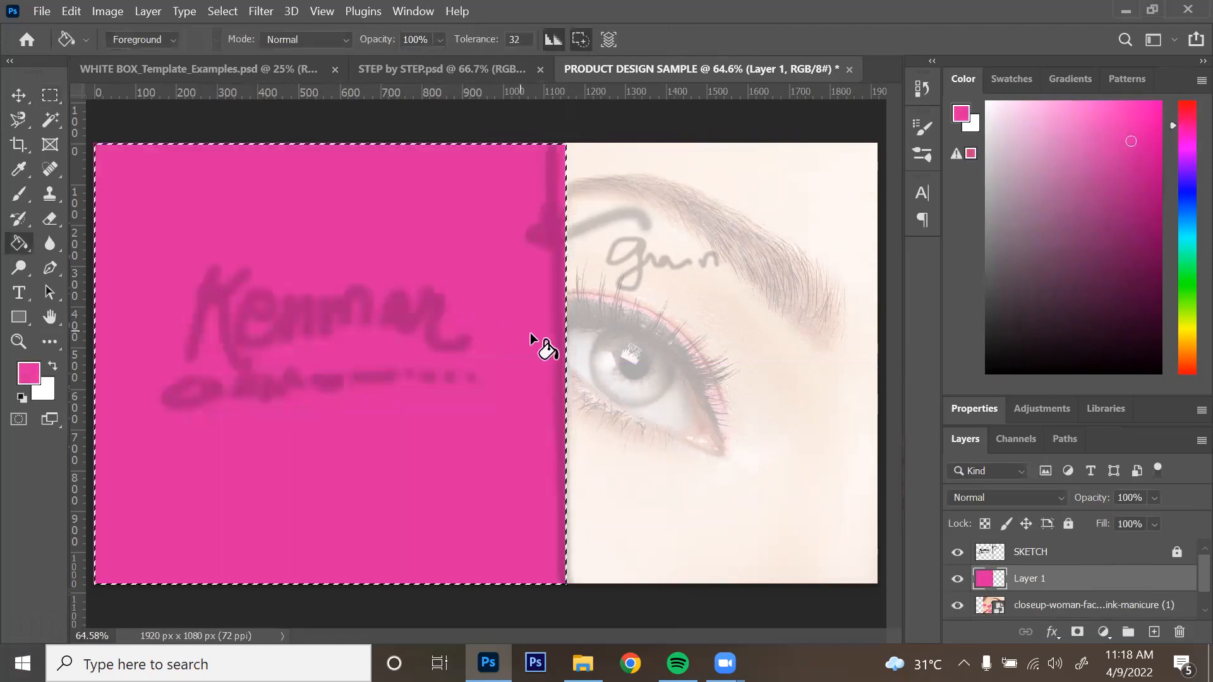
{"action": "key", "text": "ctrl+d"}
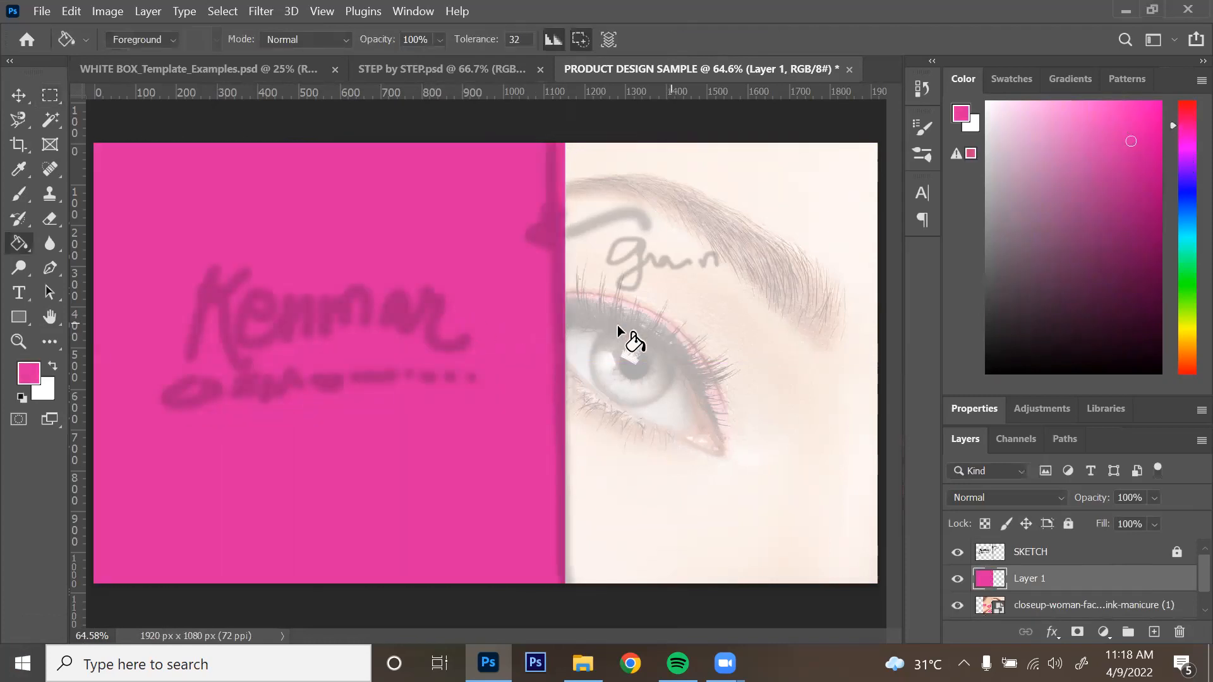
Add a new layer above the pink panel and fill the panel's outline on it with black, then deselect
{"action": "left_click", "coordinate": [1153, 632]}
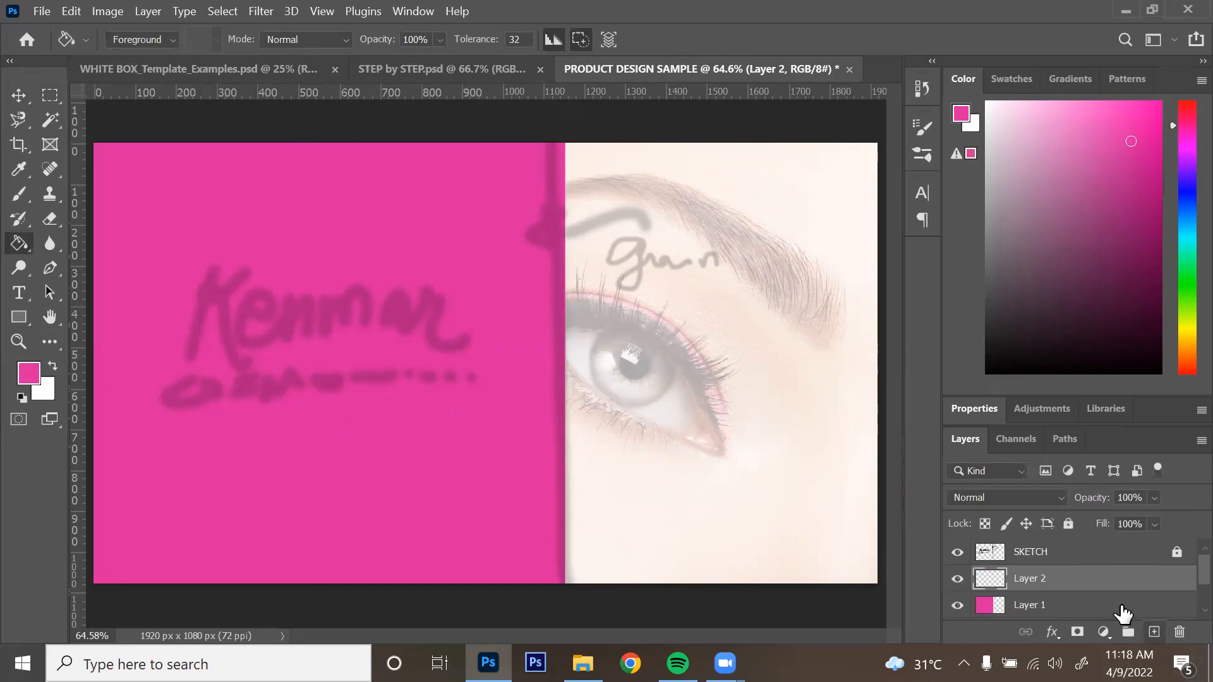
{"action": "left_click", "coordinate": [1003, 603], "text": "ctrl"}
{"action": "key", "text": "d"}
{"action": "left_click", "coordinate": [393, 296]}
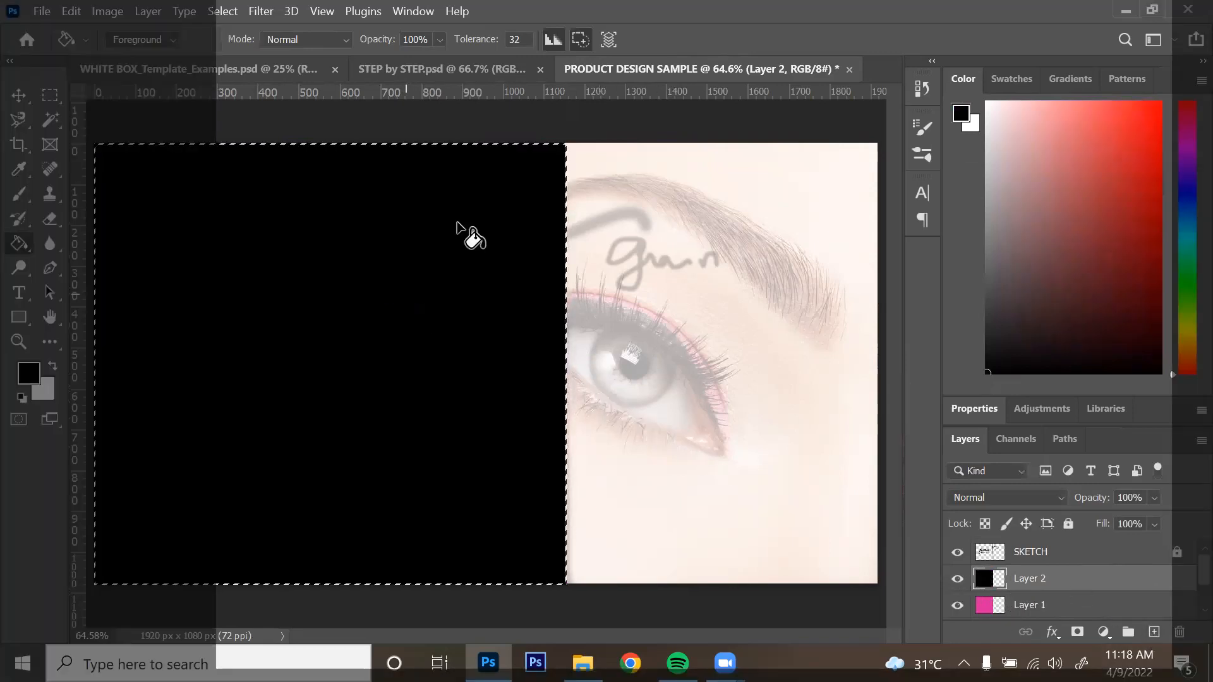
{"action": "left_click", "coordinate": [28, 96]}
{"action": "key", "text": "ctrl+d"}
Apply the Add Noise filter to the black panel layer with 400% amount, Gaussian distribution and Monochromatic enabled
{"action": "left_click", "coordinate": [261, 11]}
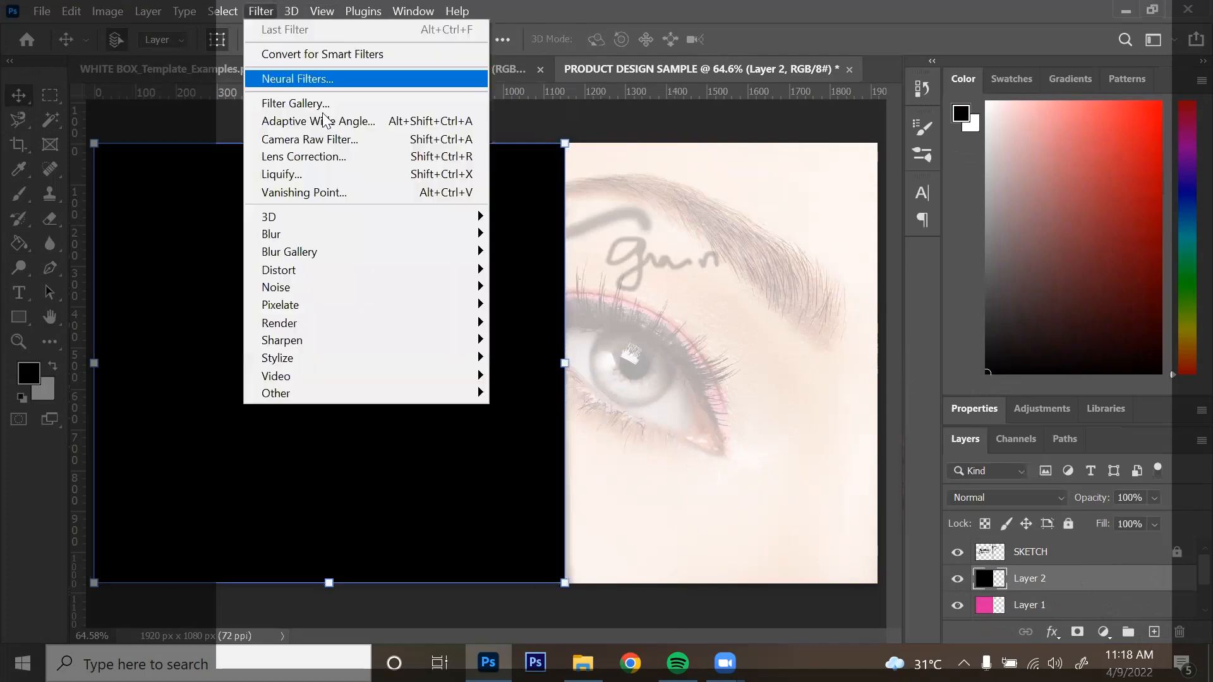
{"action": "mouse_move", "coordinate": [344, 218]}
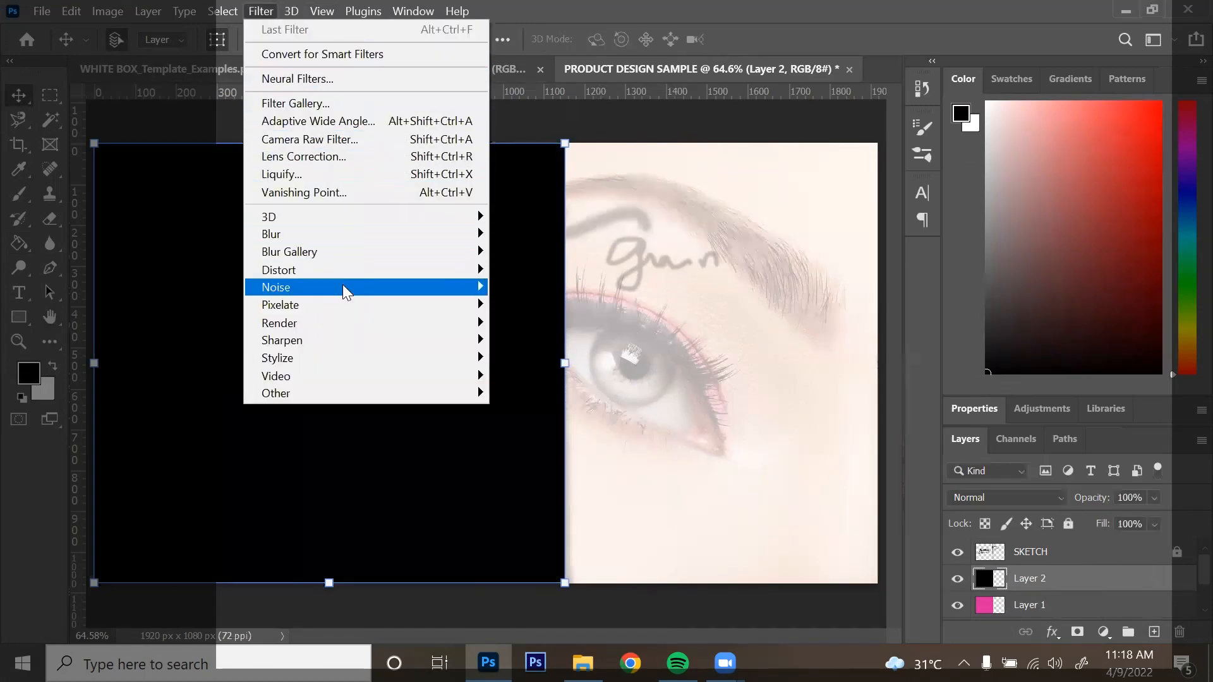
{"action": "mouse_move", "coordinate": [344, 288]}
{"action": "left_click", "coordinate": [520, 288]}
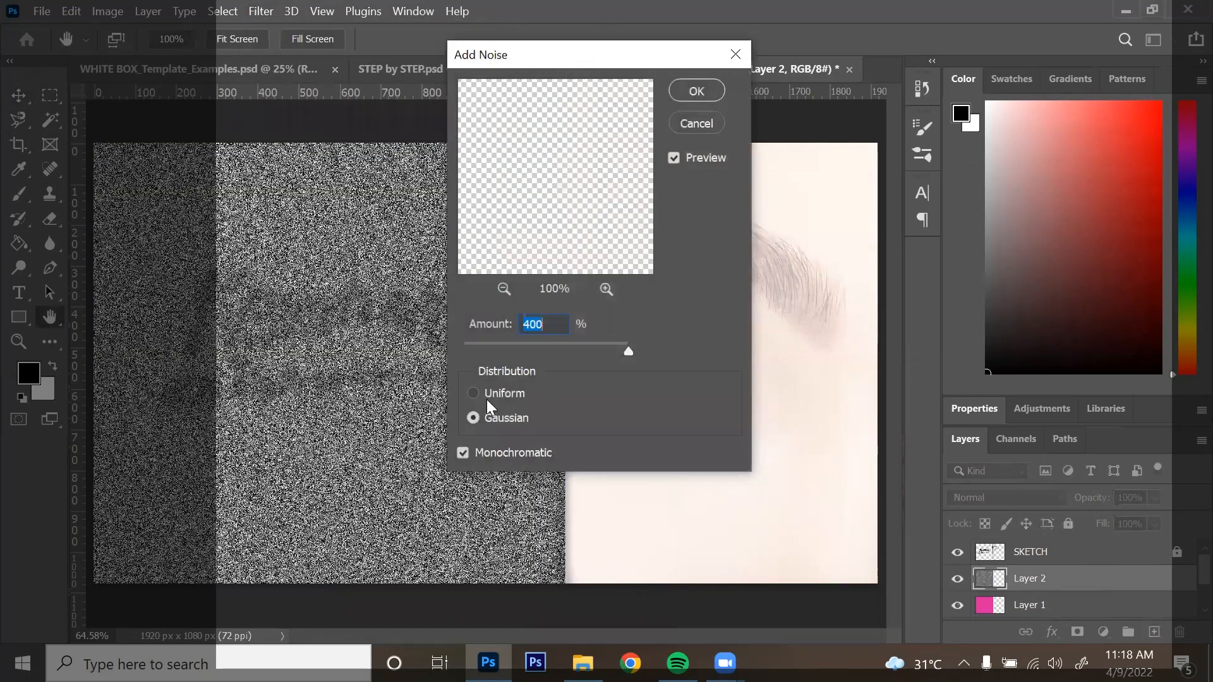
{"action": "left_click", "coordinate": [696, 90]}
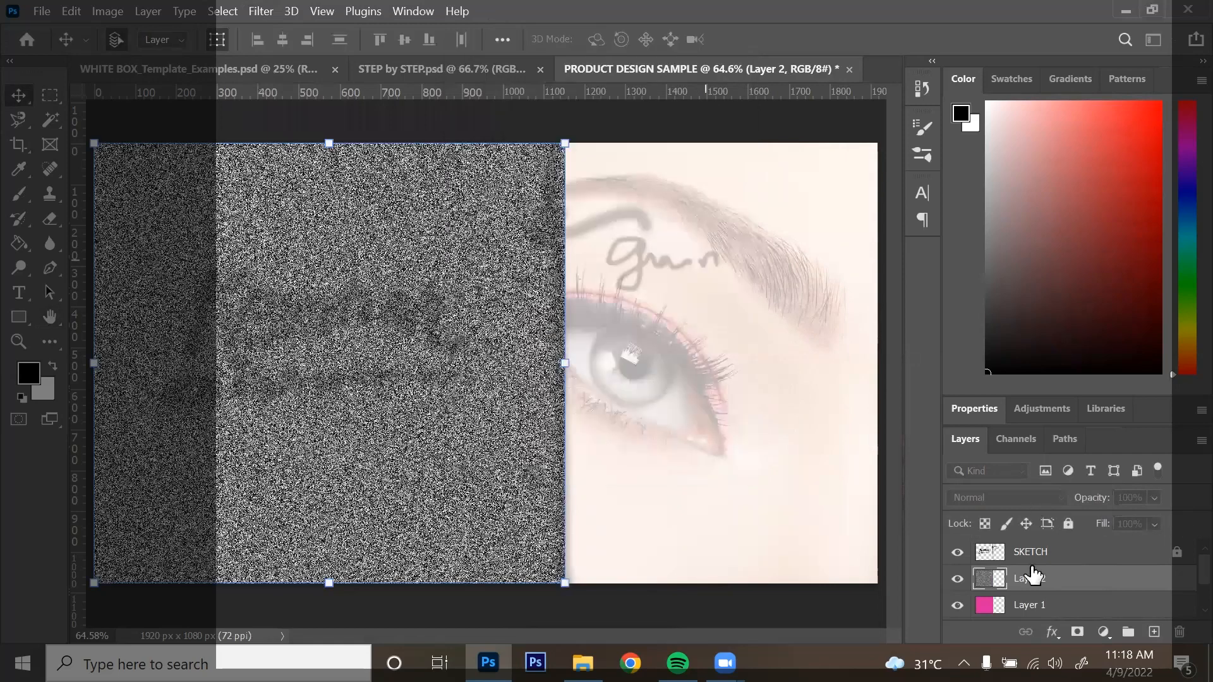
Blend the noise layer over the pink panel in Overlay mode and reduce its opacity to 37%
{"action": "left_click", "coordinate": [1039, 498]}
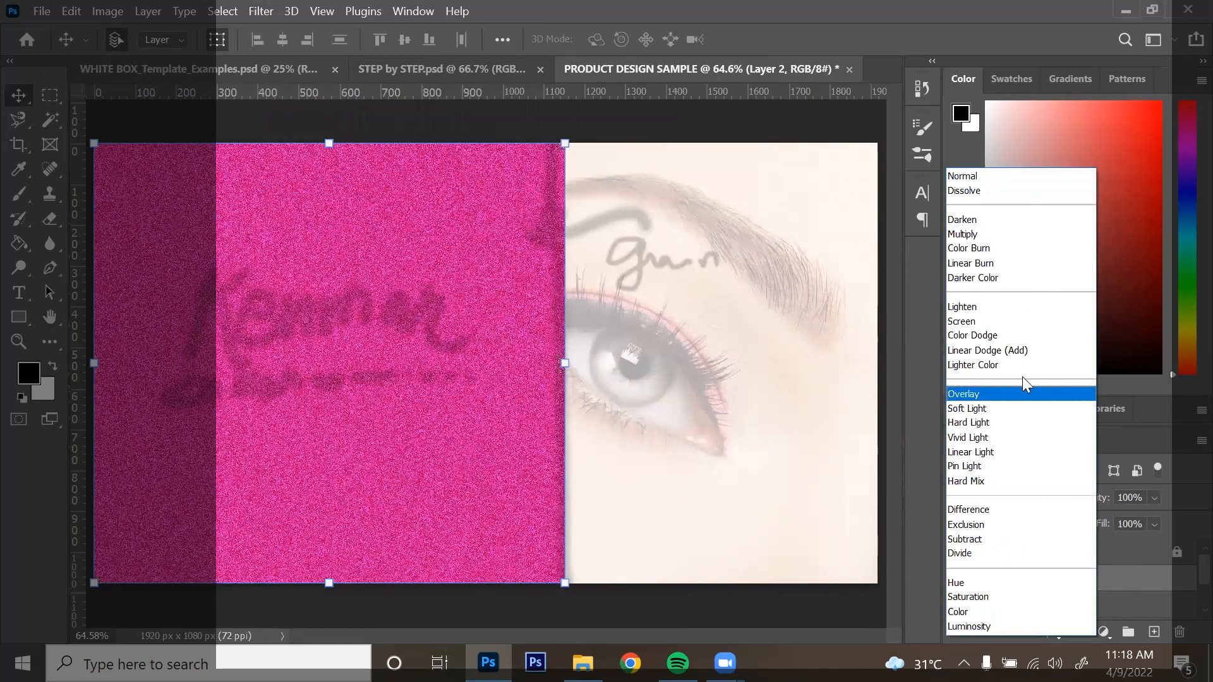
{"action": "left_click", "coordinate": [1154, 499]}
{"action": "left_click", "coordinate": [1131, 518]}
{"action": "left_click", "coordinate": [1084, 585]}
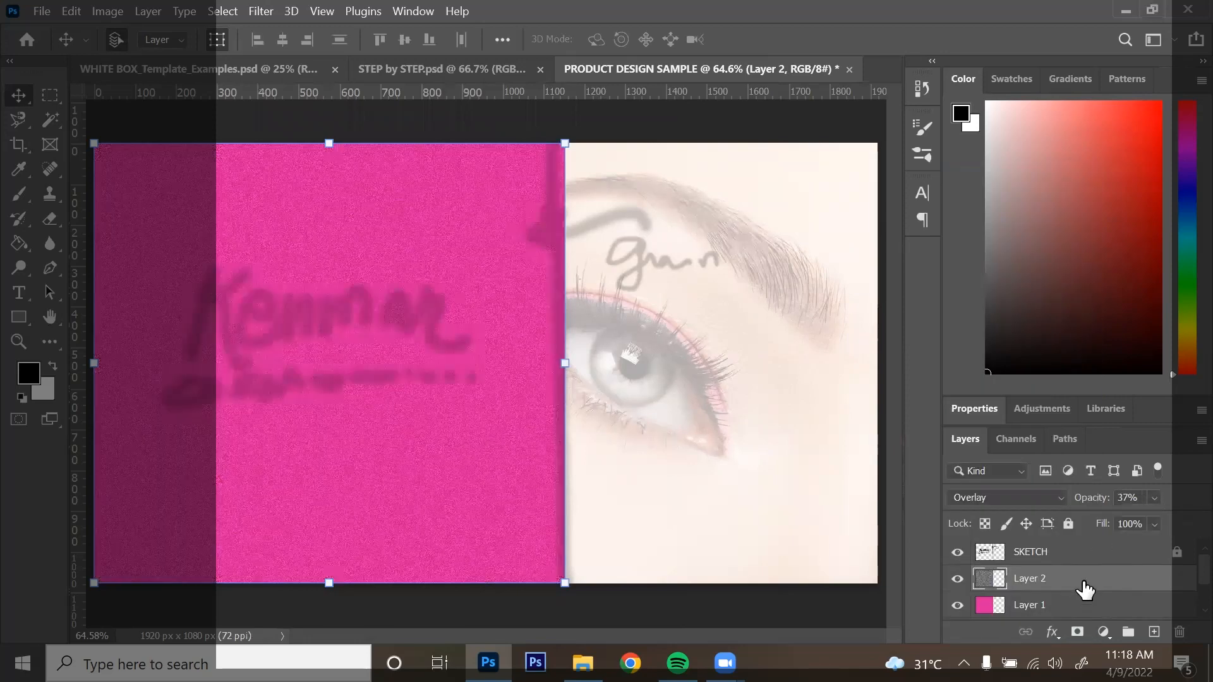
Place a horizontal guide across the vertical centre of the canvas
{"action": "left_click", "coordinate": [1089, 548]}
{"action": "left_click", "coordinate": [1084, 582]}
{"action": "left_click", "coordinate": [1080, 572], "text": "ctrl"}
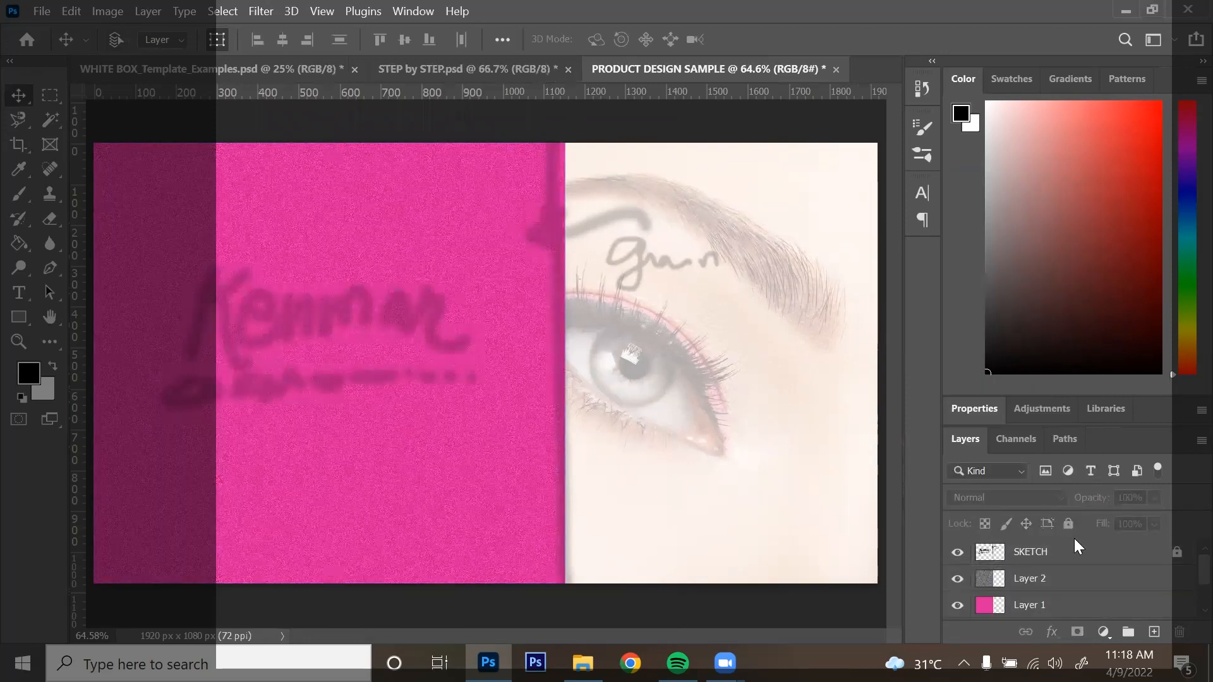
{"action": "left_click", "coordinate": [1073, 579]}
{"action": "left_click_drag", "start_coordinate": [669, 93], "coordinate": [677, 363]}
Lock both the noise layer and the pink panel layer, Layer 2 and Layer 1, and leave no layer selected
{"action": "left_click", "coordinate": [1129, 581], "text": "ctrl"}
{"action": "left_click", "coordinate": [1074, 582]}
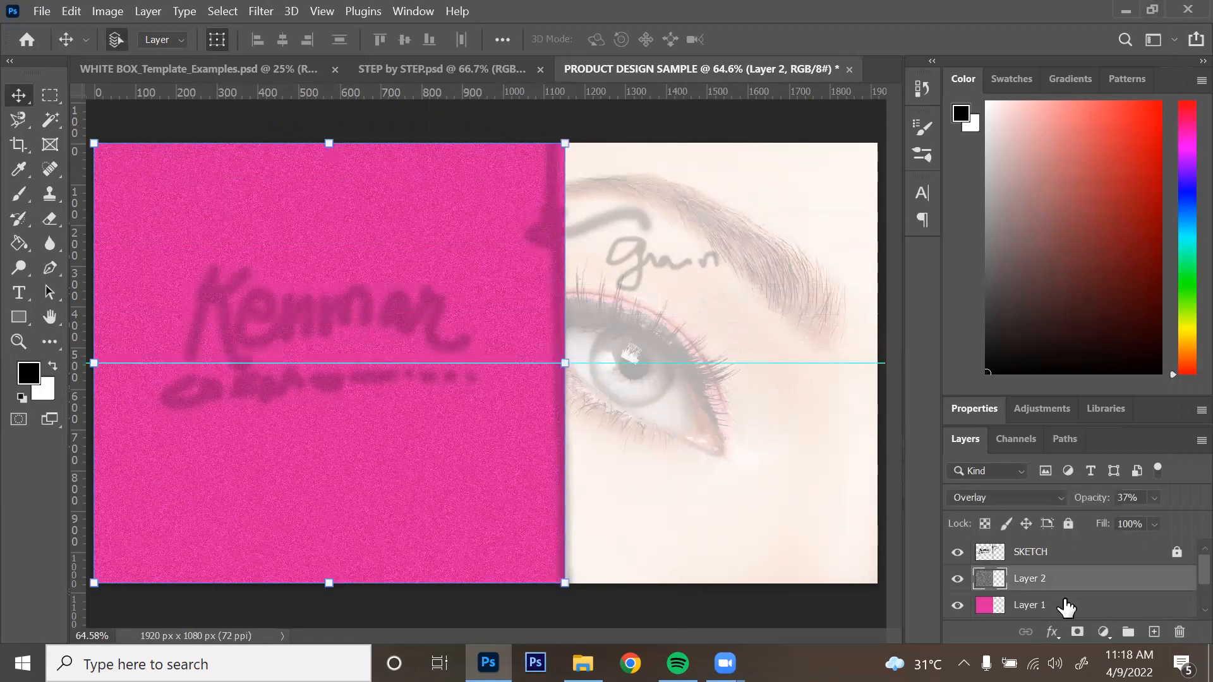
{"action": "left_click", "coordinate": [1067, 607], "text": "shift"}
{"action": "left_click", "coordinate": [1067, 524]}
{"action": "left_click", "coordinate": [1096, 576]}
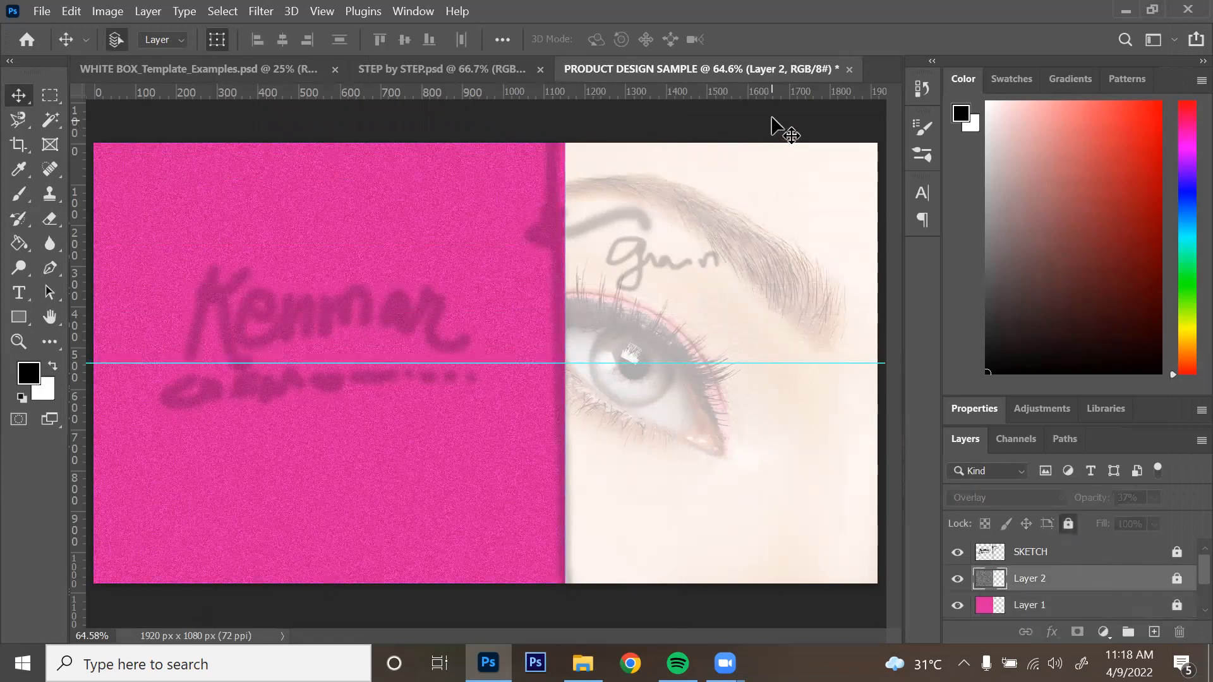
{"action": "left_click", "coordinate": [772, 118]}
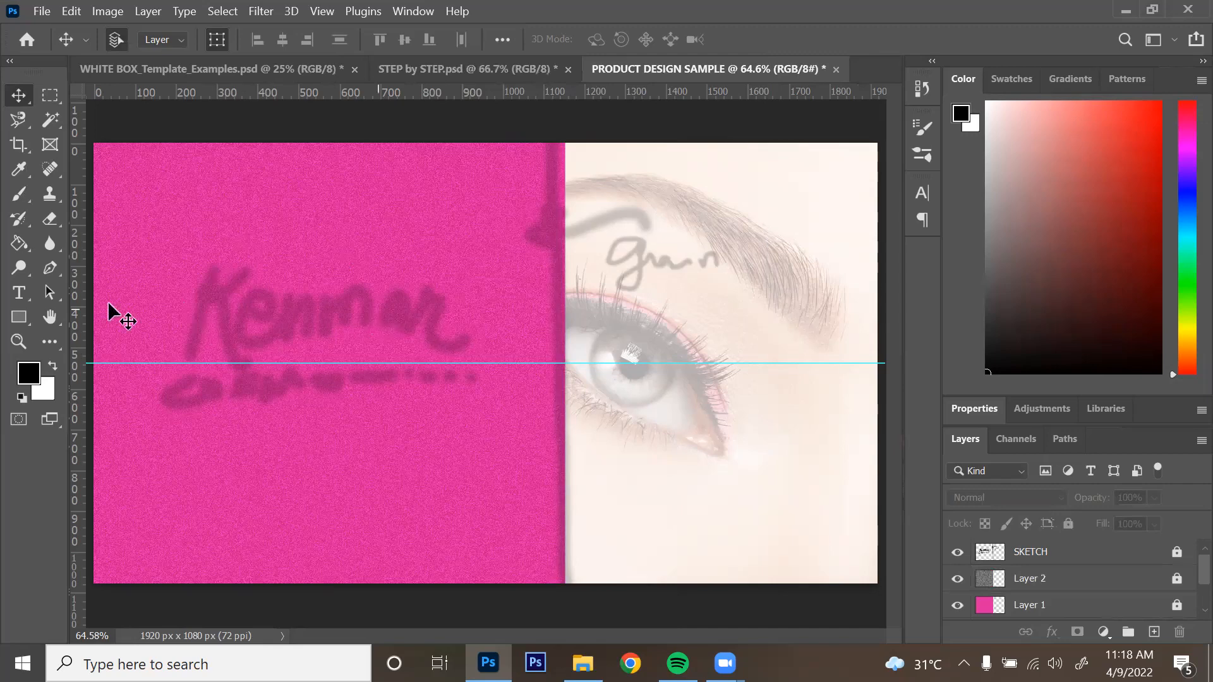
Add a text line reading Kenmar on the pink panel
{"action": "left_click", "coordinate": [21, 293]}
{"action": "left_click", "coordinate": [218, 296]}
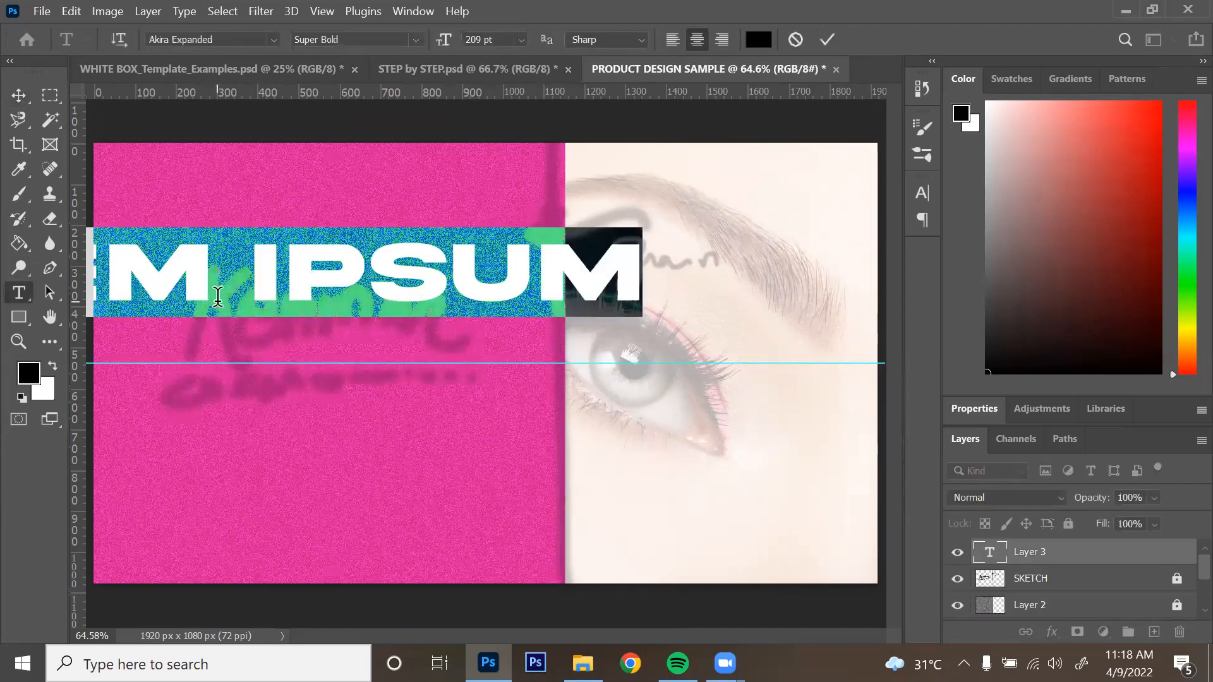
{"action": "type", "text": "KENM"}
{"action": "type", "text": "AR"}
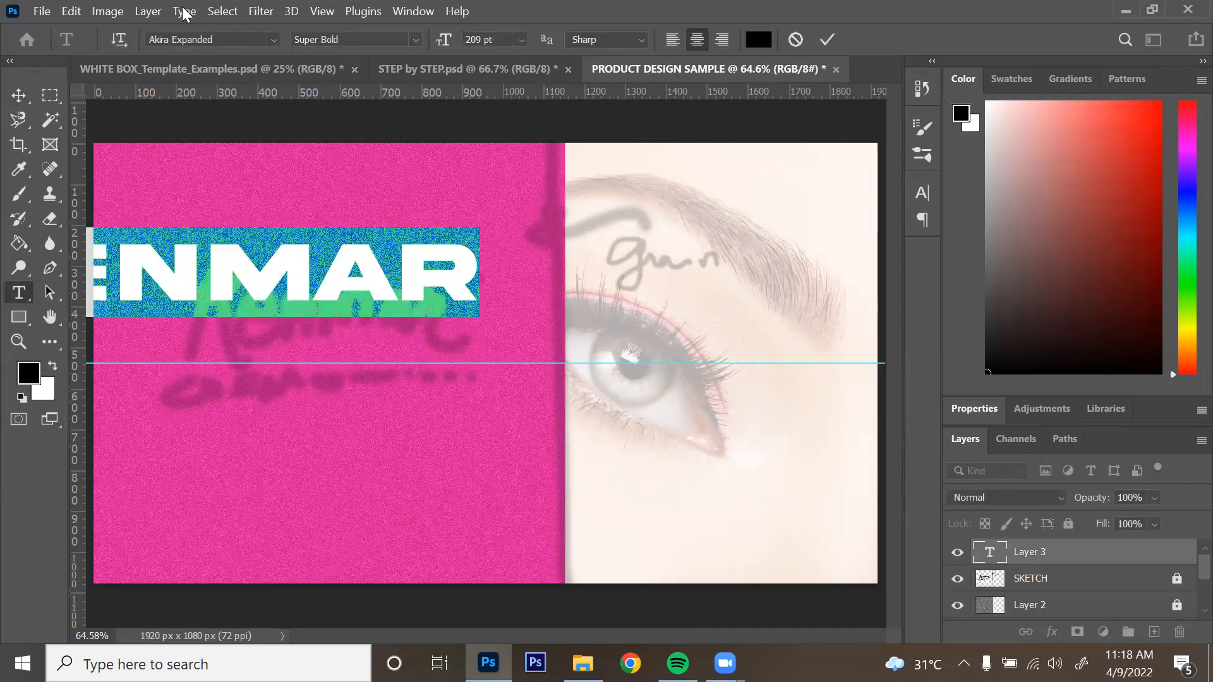
Set the Kenmar text's font to Cheese Cookies Regular
{"action": "left_click", "coordinate": [273, 40]}
{"action": "left_click_drag", "start_coordinate": [582, 122], "coordinate": [581, 161]}
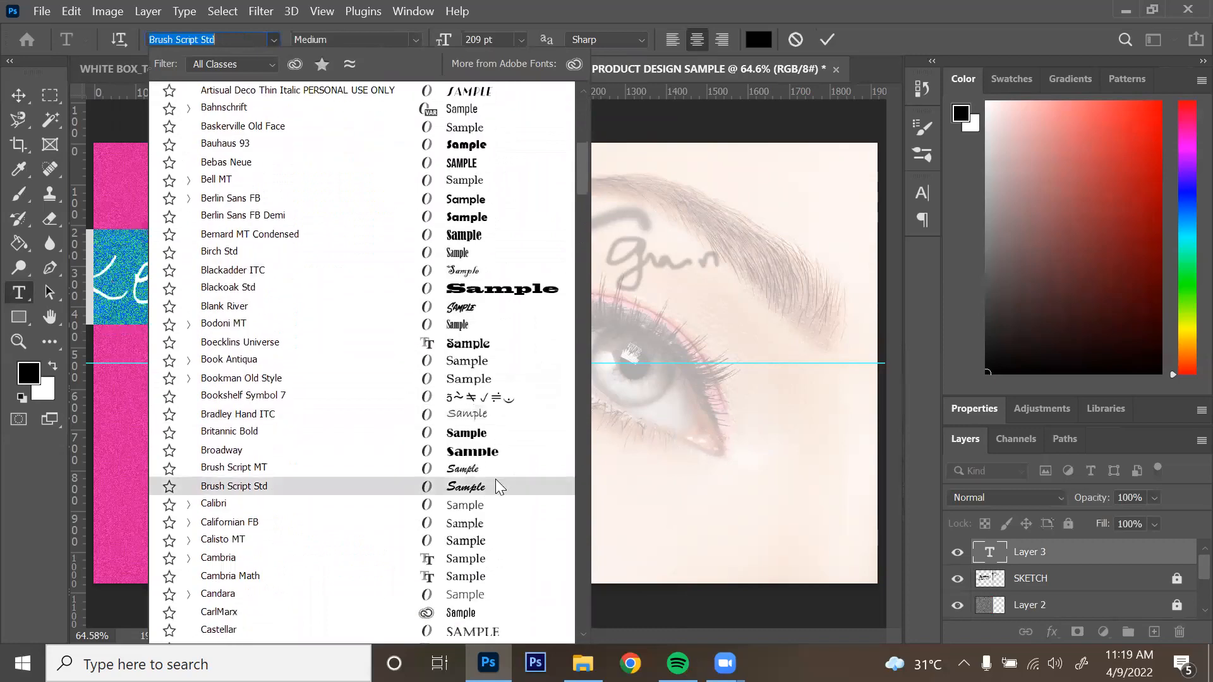
{"action": "left_click_drag", "start_coordinate": [581, 188], "coordinate": [579, 239]}
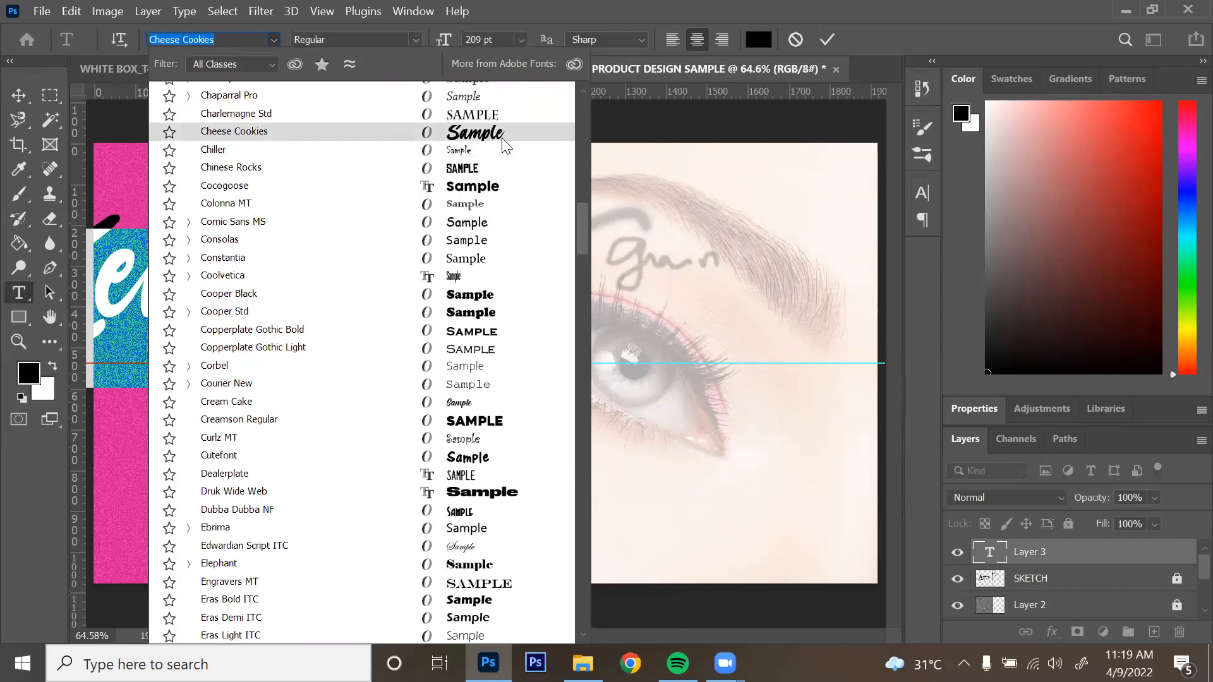
{"action": "left_click", "coordinate": [503, 136]}
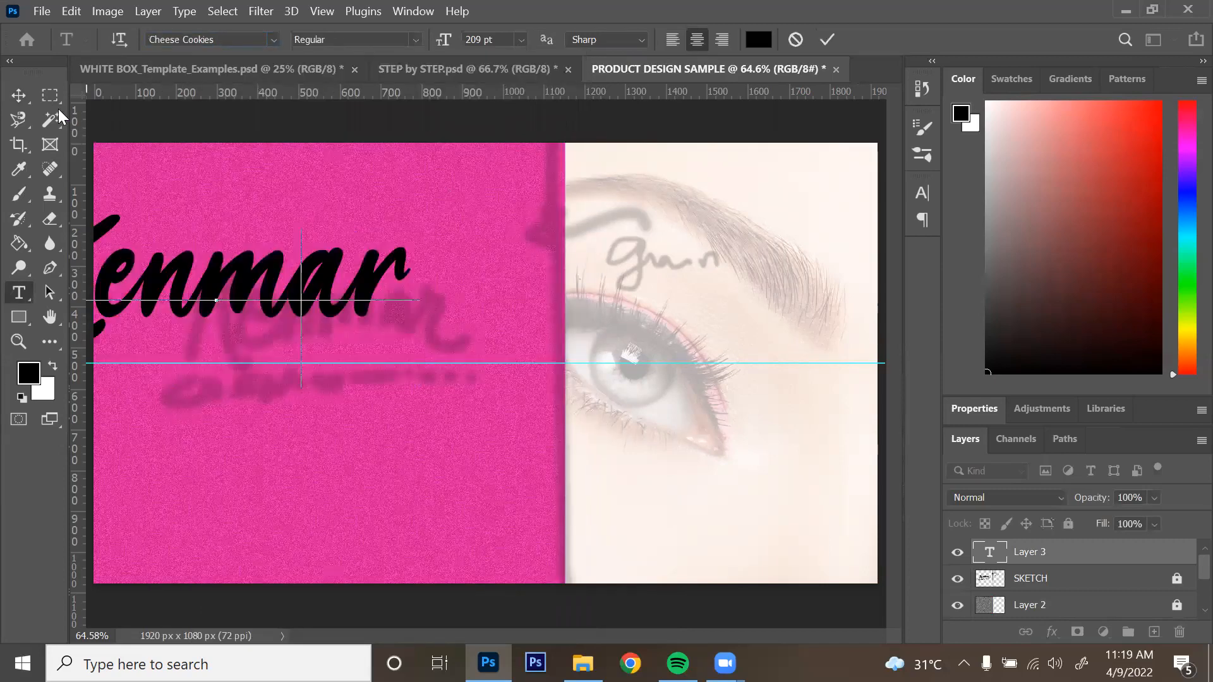
Colour the Kenmar text white and move it over the sketched lettering, centred across the pink panel's width
{"action": "left_click", "coordinate": [758, 39]}
{"action": "left_click_drag", "start_coordinate": [569, 325], "coordinate": [486, 265]}
{"action": "left_click", "coordinate": [922, 259]}
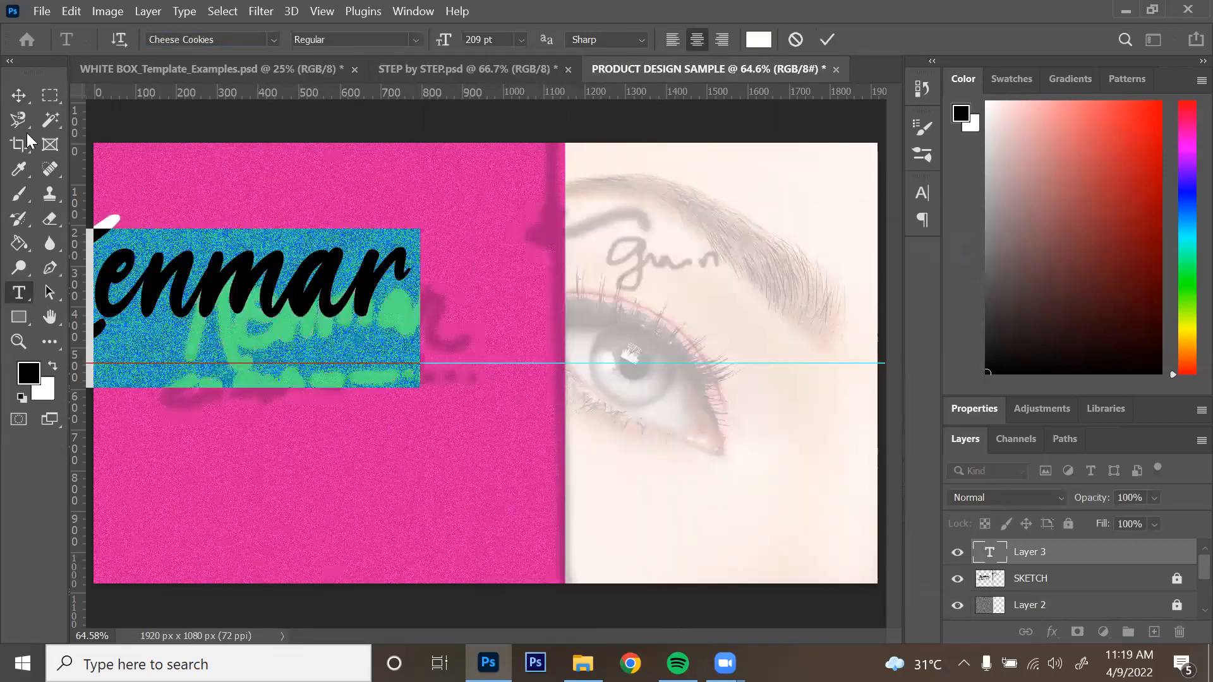
{"action": "left_click", "coordinate": [25, 102]}
{"action": "left_click_drag", "start_coordinate": [384, 318], "coordinate": [478, 331]}
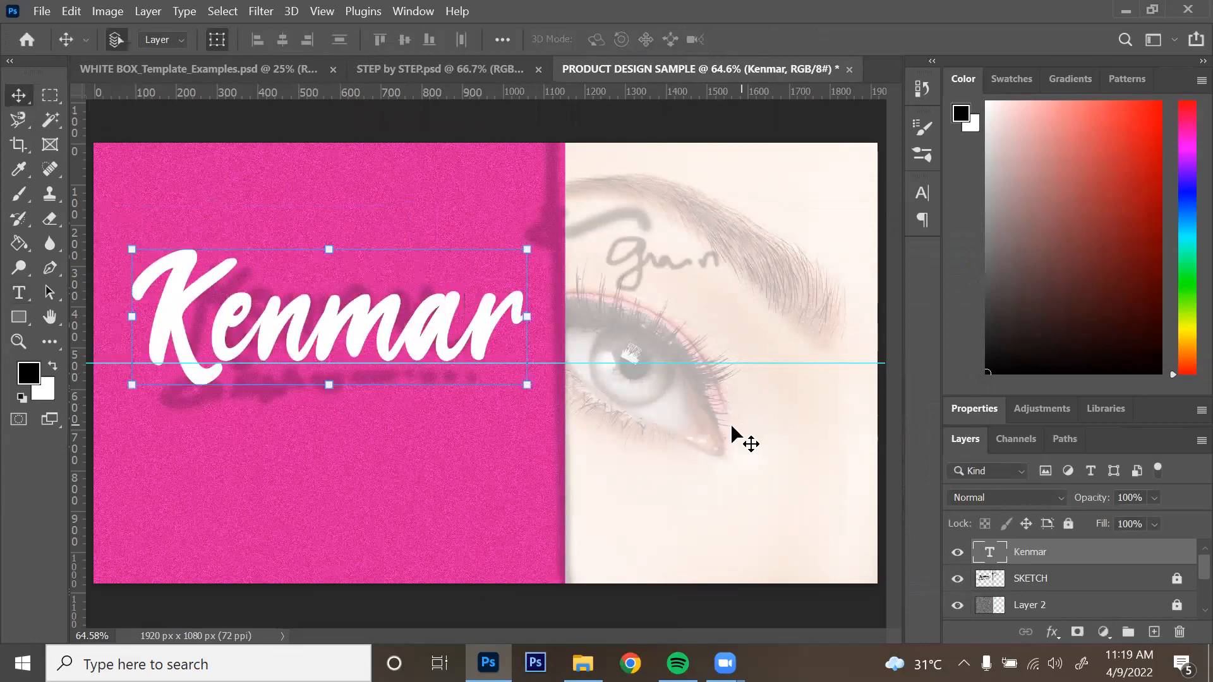
Lock the Kenmar text layer
{"action": "key", "text": "t"}
{"action": "left_click", "coordinate": [235, 396]}
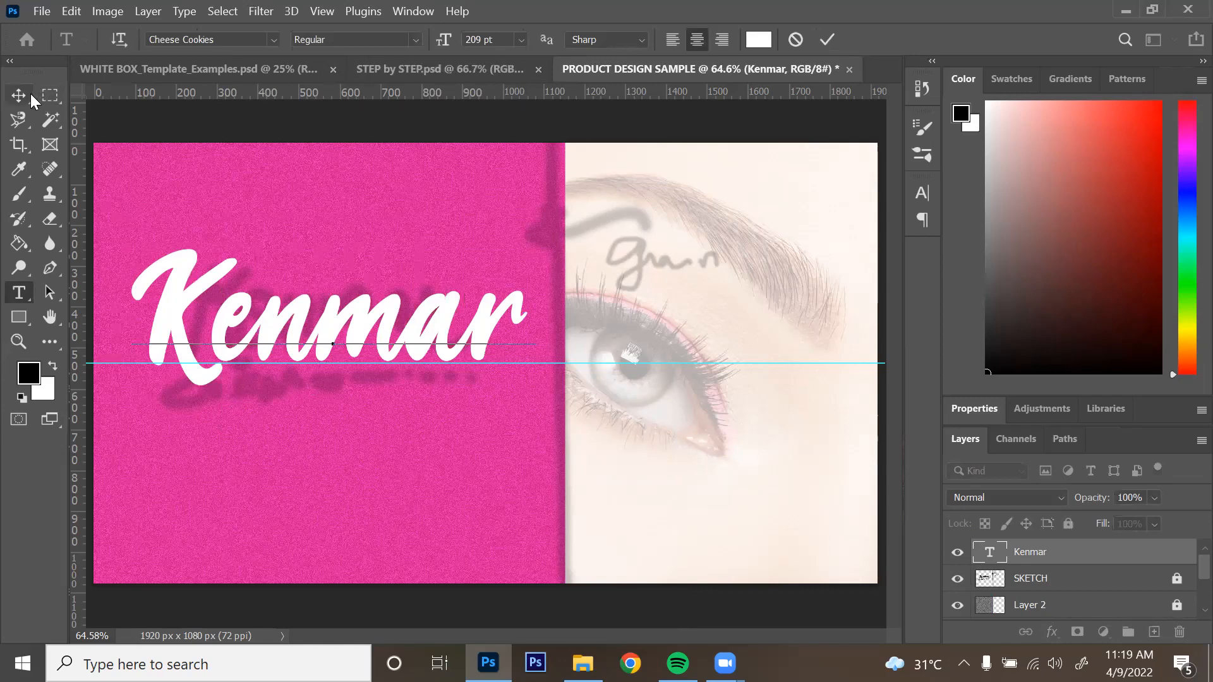
{"action": "left_click", "coordinate": [30, 95]}
{"action": "left_click", "coordinate": [1067, 523]}
{"action": "key", "text": "t"}
{"action": "left_click", "coordinate": [247, 412]}
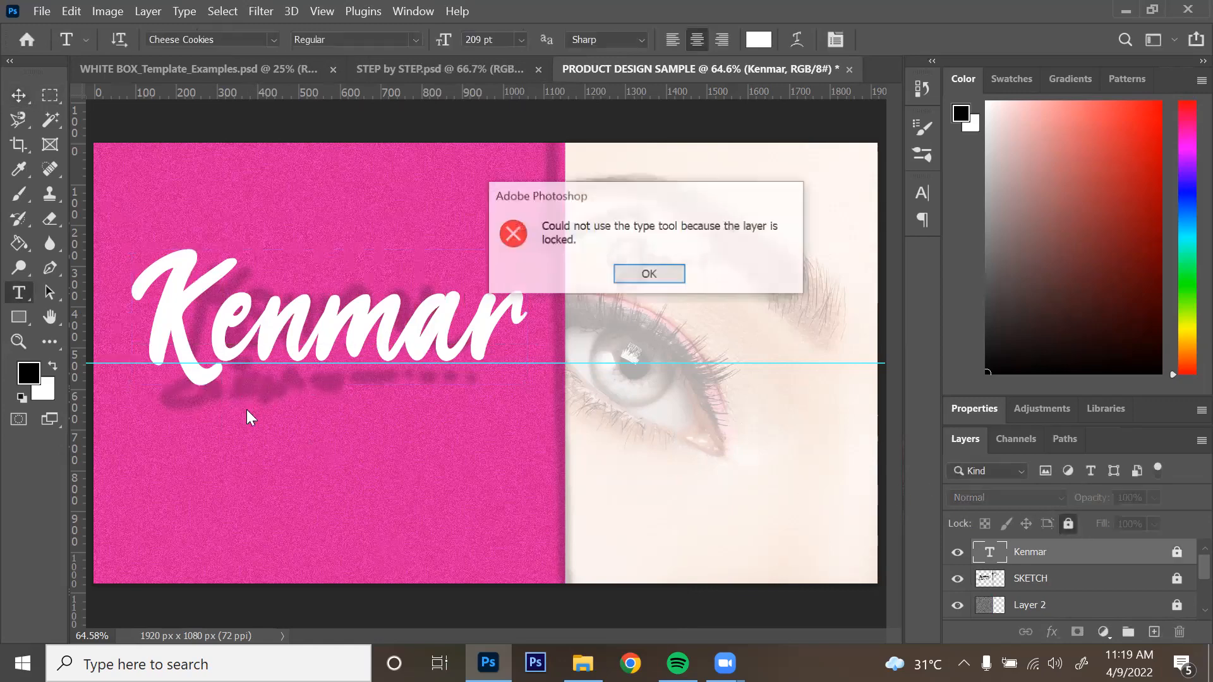
{"action": "left_click", "coordinate": [649, 274]}
{"action": "left_click", "coordinate": [19, 95]}
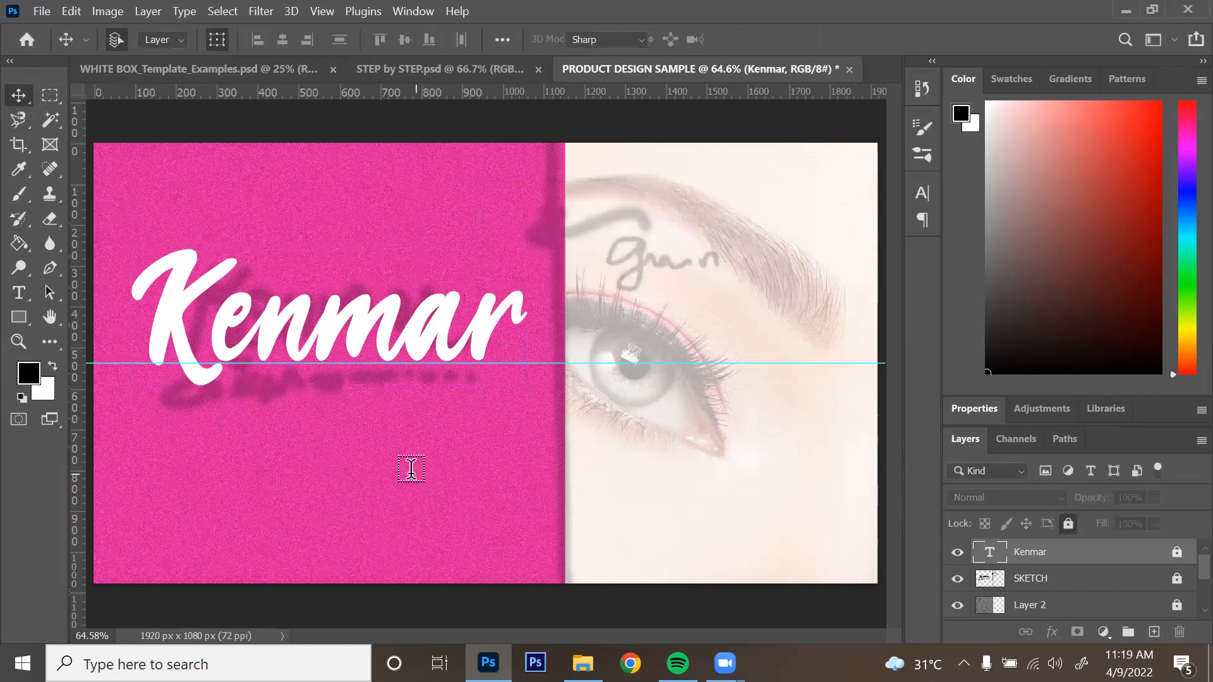
Add a separate text line reading COSMETICS on the panel below the Kenmar text
{"action": "key", "text": "t"}
{"action": "left_click", "coordinate": [411, 469]}
{"action": "type", "text": "c"}
{"action": "key", "text": "BackSpace"}
{"action": "type", "text": "COS"}
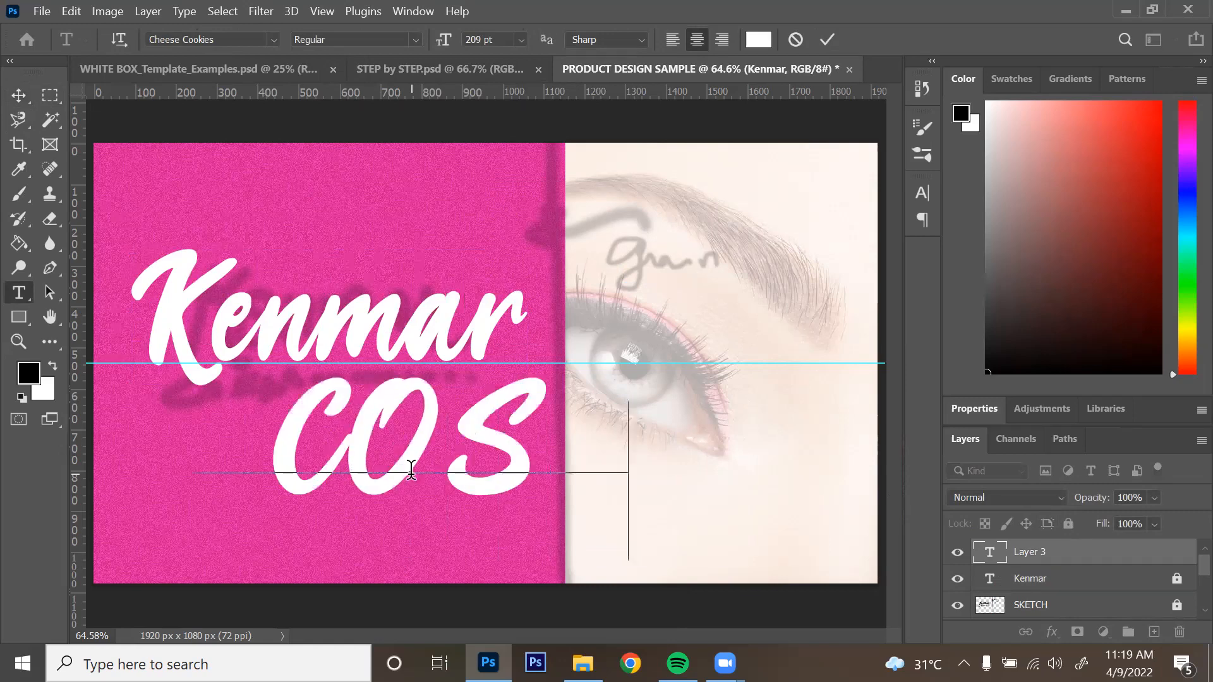
{"action": "type", "text": "METICS"}
Change the COSMETICS text to the MADE TOMMY Thin font at 124 pt
{"action": "key", "text": "ctrl+a"}
{"action": "left_click", "coordinate": [245, 39]}
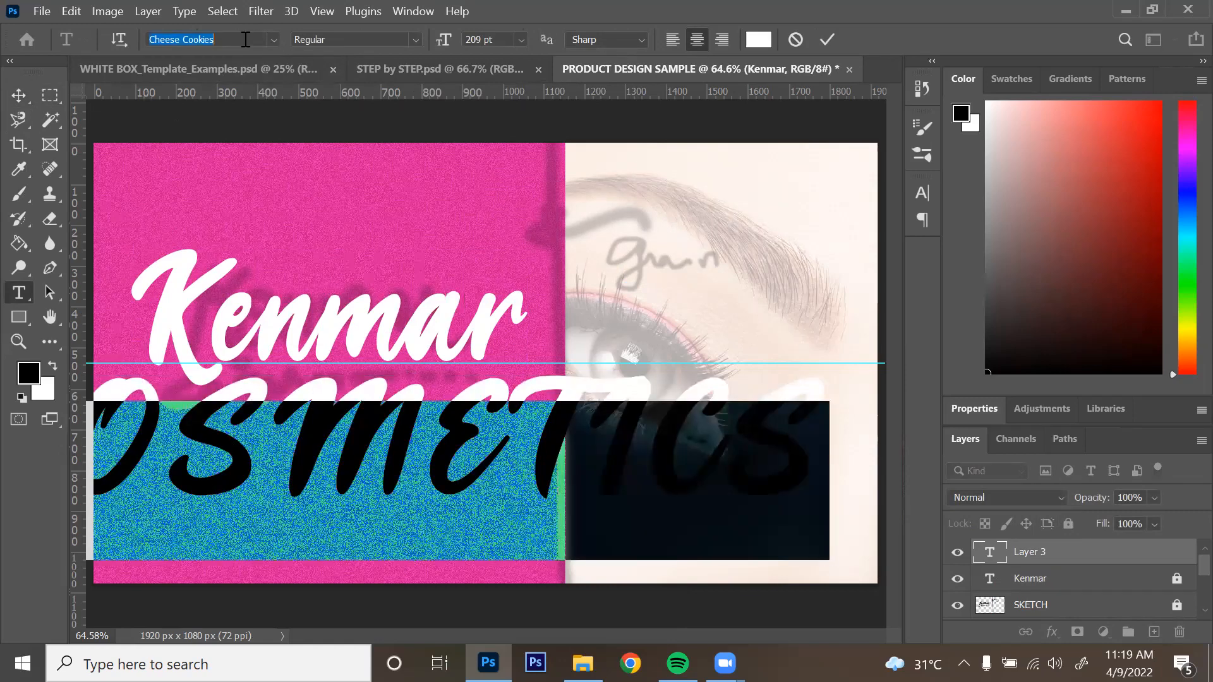
{"action": "type", "text": "MADE TOMMY"}
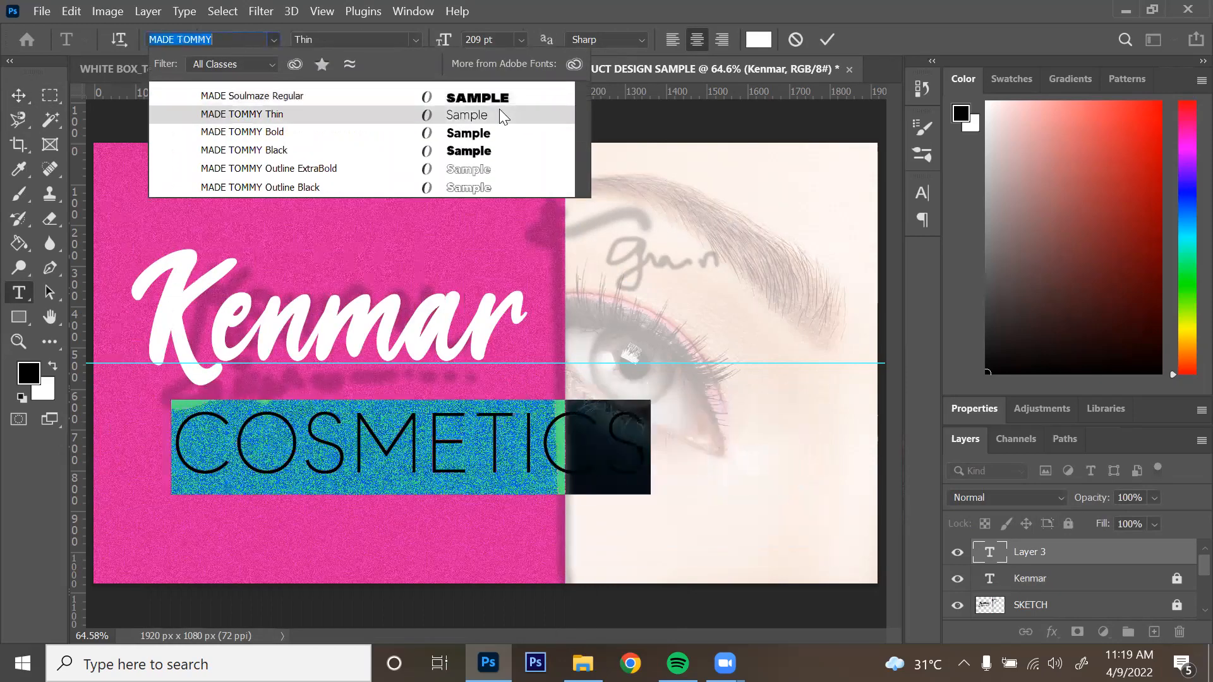
{"action": "left_click", "coordinate": [499, 111]}
{"action": "left_click_drag", "start_coordinate": [429, 44], "coordinate": [371, 54]}
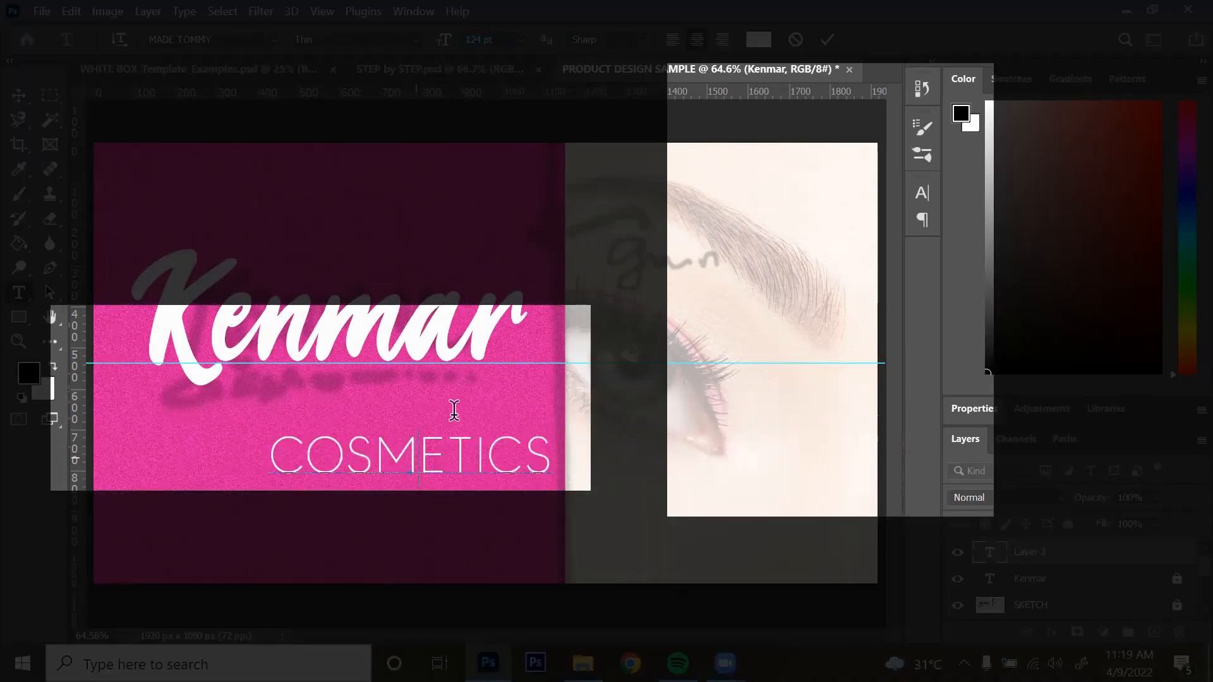
{"action": "key", "text": "ctrl+Return"}
Move COSMETICS directly beneath Kenmar and reduce its font size to 83 pt
{"action": "key", "text": "v"}
{"action": "left_click_drag", "start_coordinate": [452, 449], "coordinate": [365, 379]}
{"action": "double_click", "coordinate": [365, 382]}
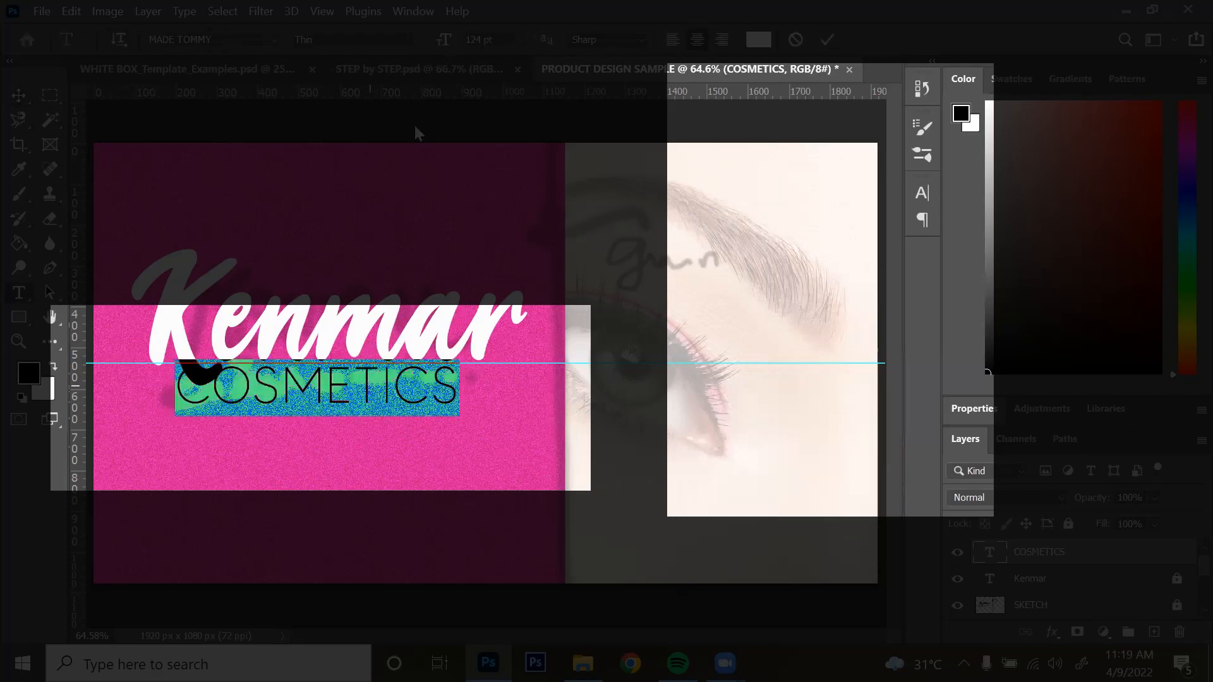
{"action": "left_click_drag", "start_coordinate": [438, 42], "coordinate": [406, 54]}
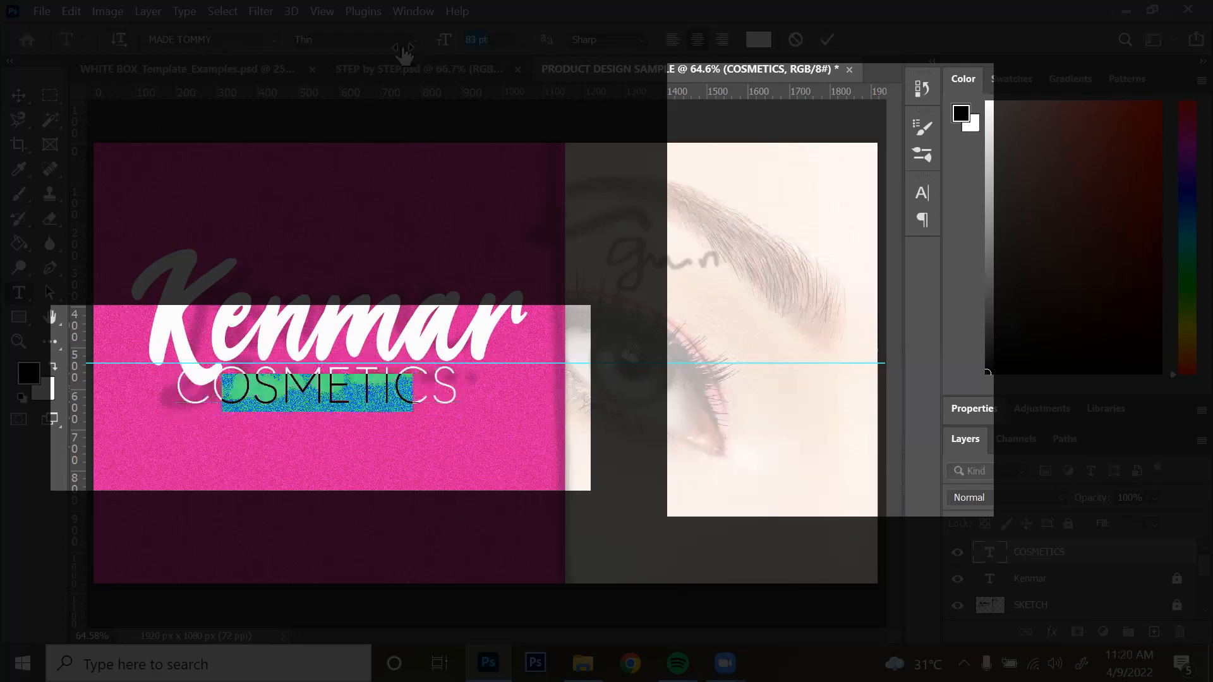
Widen the letter spacing of the COSMETICS text to a tracking of 600
{"action": "left_click", "coordinate": [926, 192]}
{"action": "left_click_drag", "start_coordinate": [828, 266], "coordinate": [851, 261]}
{"action": "left_click_drag", "start_coordinate": [823, 261], "coordinate": [826, 263]}
{"action": "left_click", "coordinate": [16, 100]}
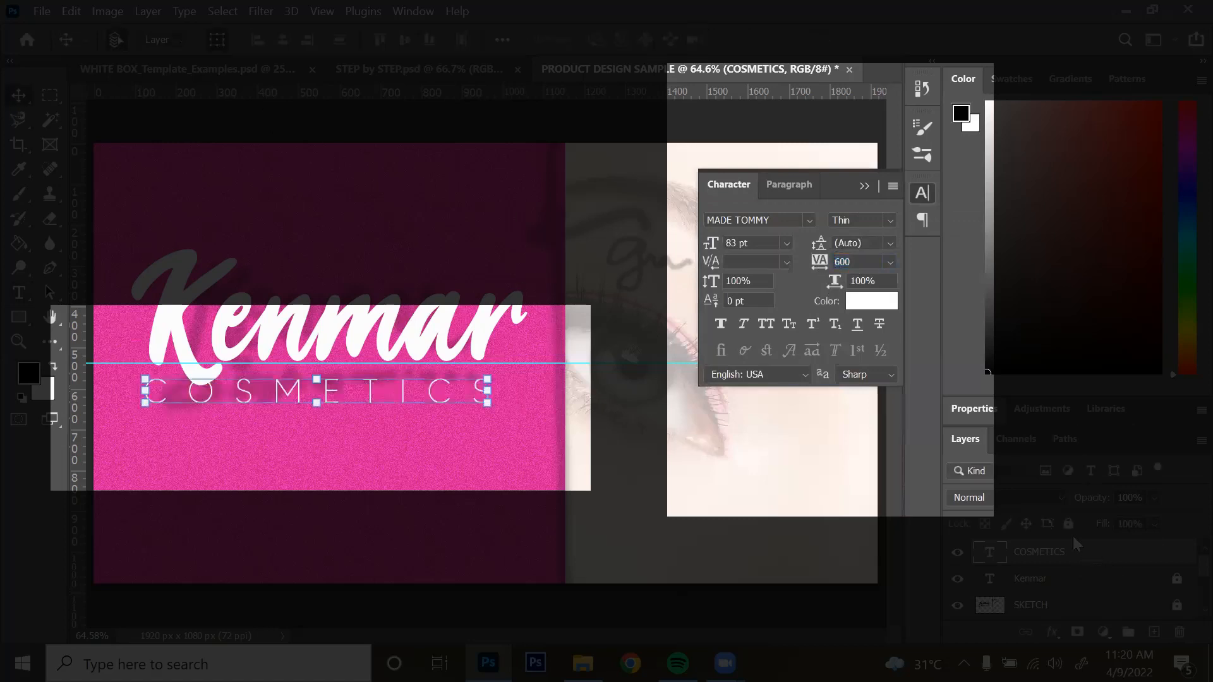
{"action": "left_click", "coordinate": [866, 187]}
Unlock Kenmar to align it and COSMETICS on their horizontal centres, and nudge COSMETICS slightly closer to Kenmar
{"action": "left_click", "coordinate": [1074, 588]}
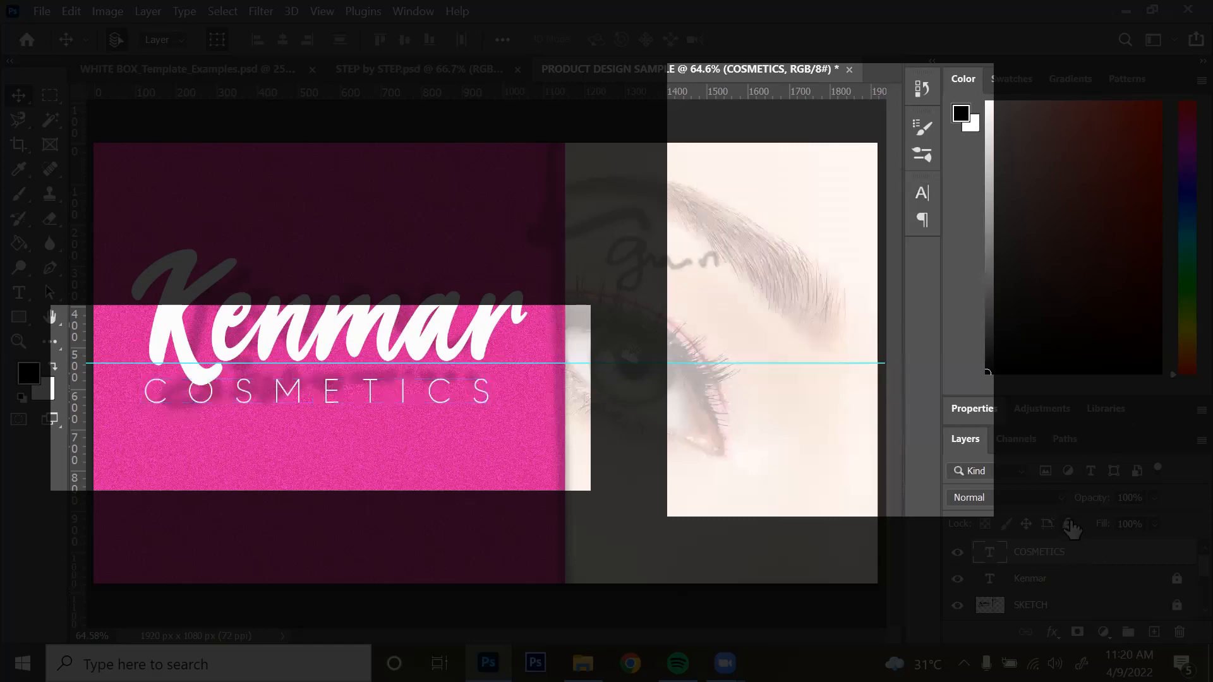
{"action": "left_click", "coordinate": [1078, 559], "text": "shift"}
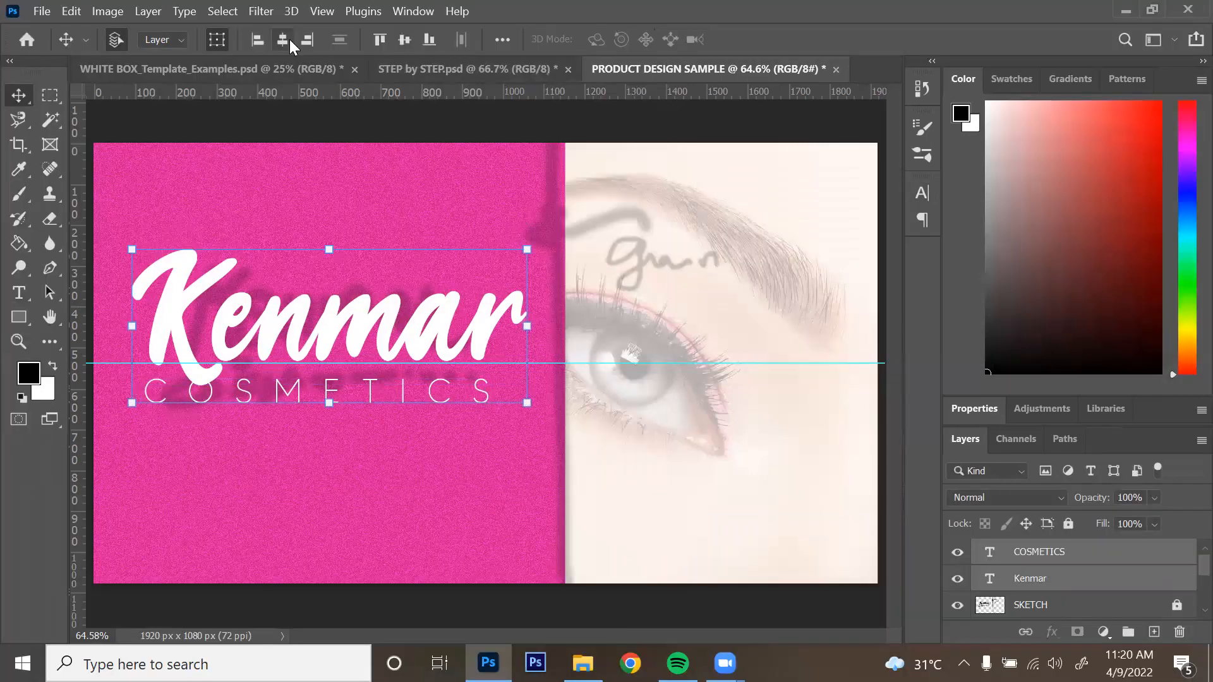
{"action": "left_click", "coordinate": [289, 39]}
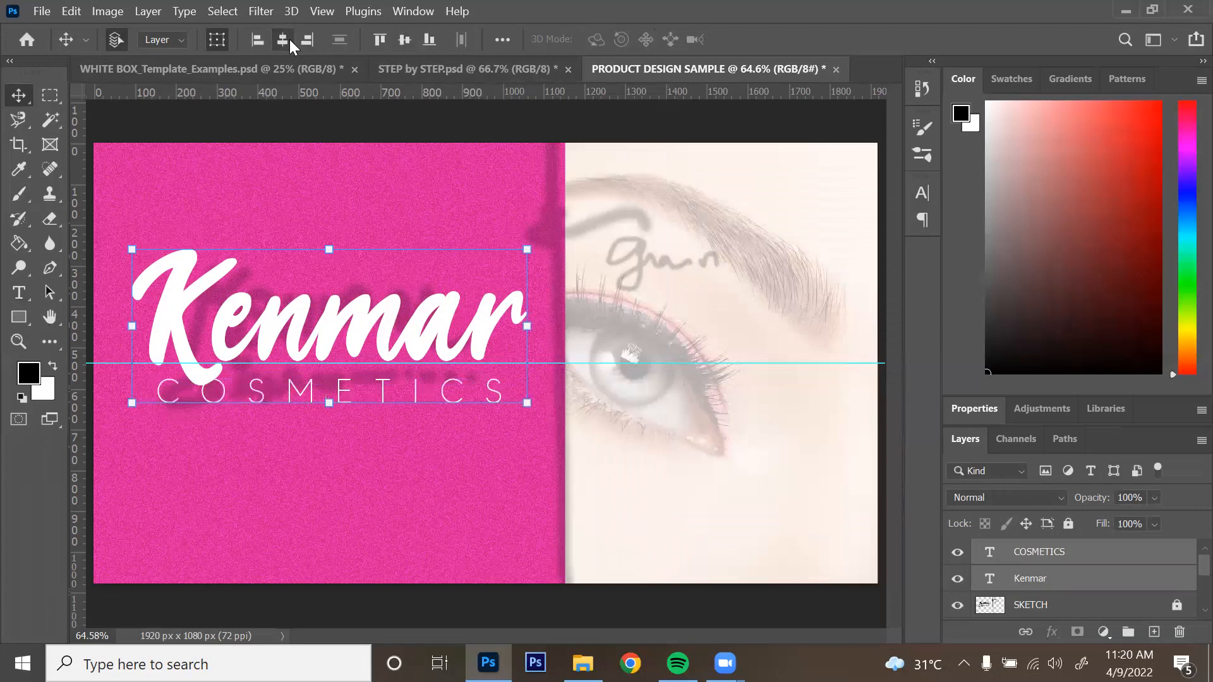
{"action": "left_click", "coordinate": [636, 448]}
{"action": "left_click_drag", "start_coordinate": [451, 393], "coordinate": [453, 383]}
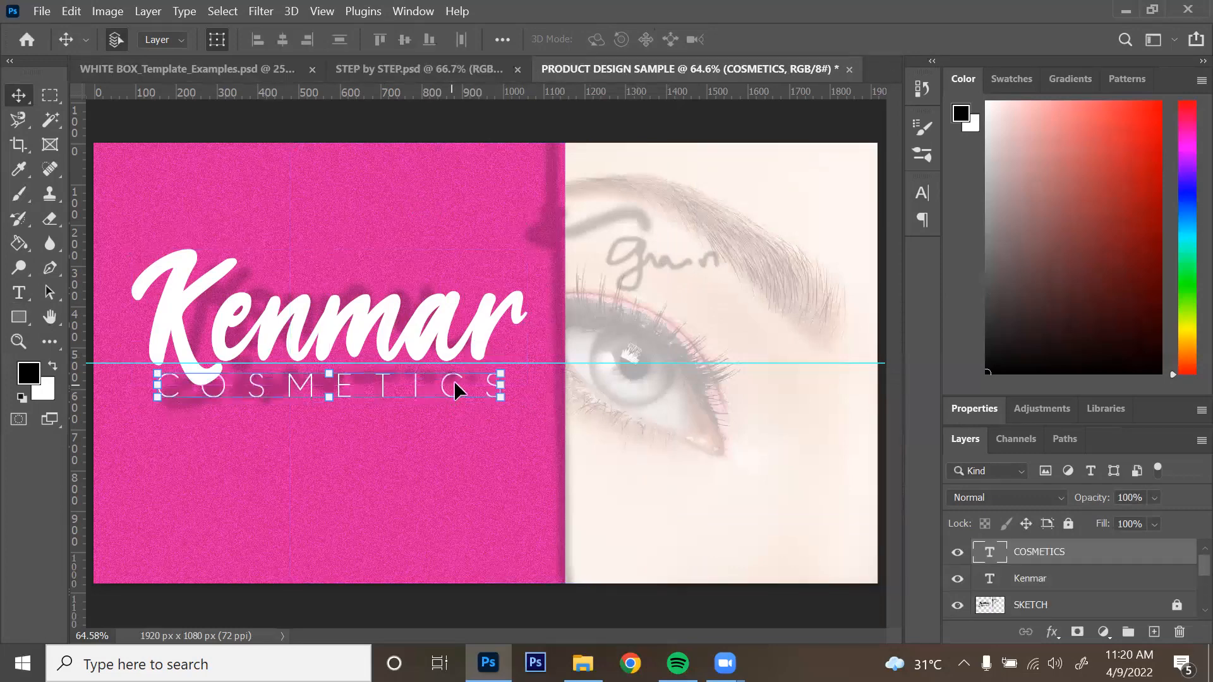
Hide the SKETCH layer and restore the close-up photo layer to 100% opacity
{"action": "left_click", "coordinate": [957, 604]}
{"action": "scroll", "coordinate": [966, 593], "scroll_direction": "down", "scroll_amount": 3}
{"action": "left_click", "coordinate": [1067, 580]}
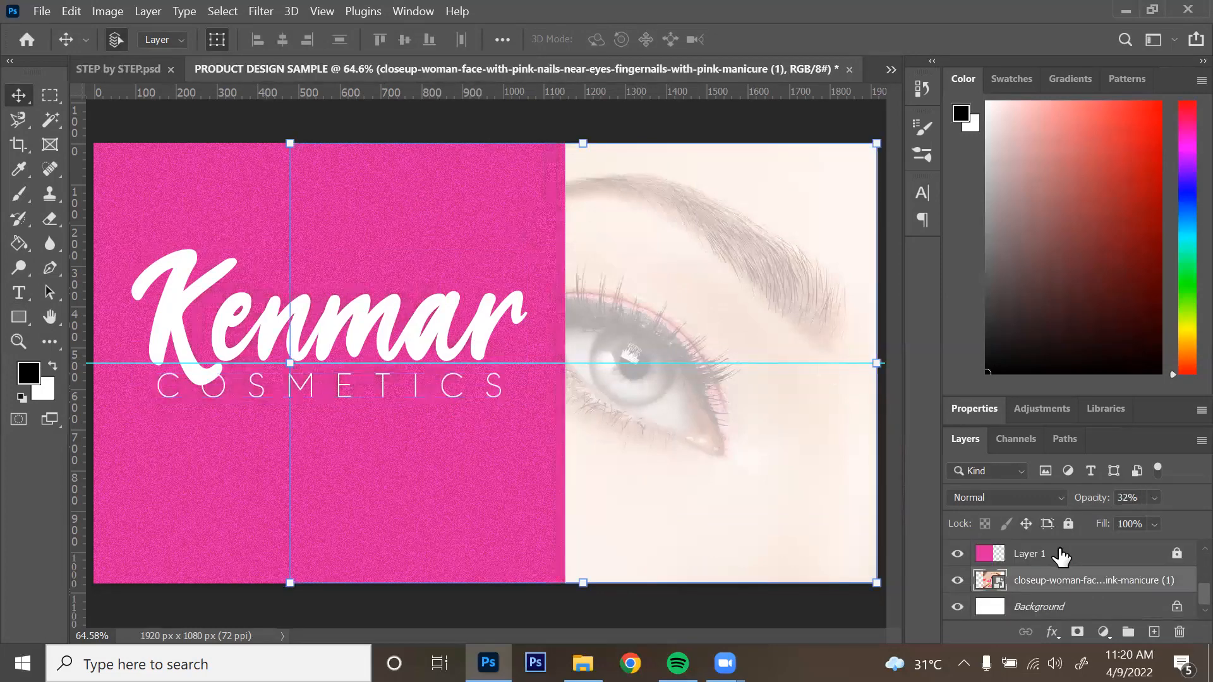
{"action": "left_click_drag", "start_coordinate": [1150, 498], "coordinate": [1183, 508]}
{"action": "left_click", "coordinate": [771, 116]}
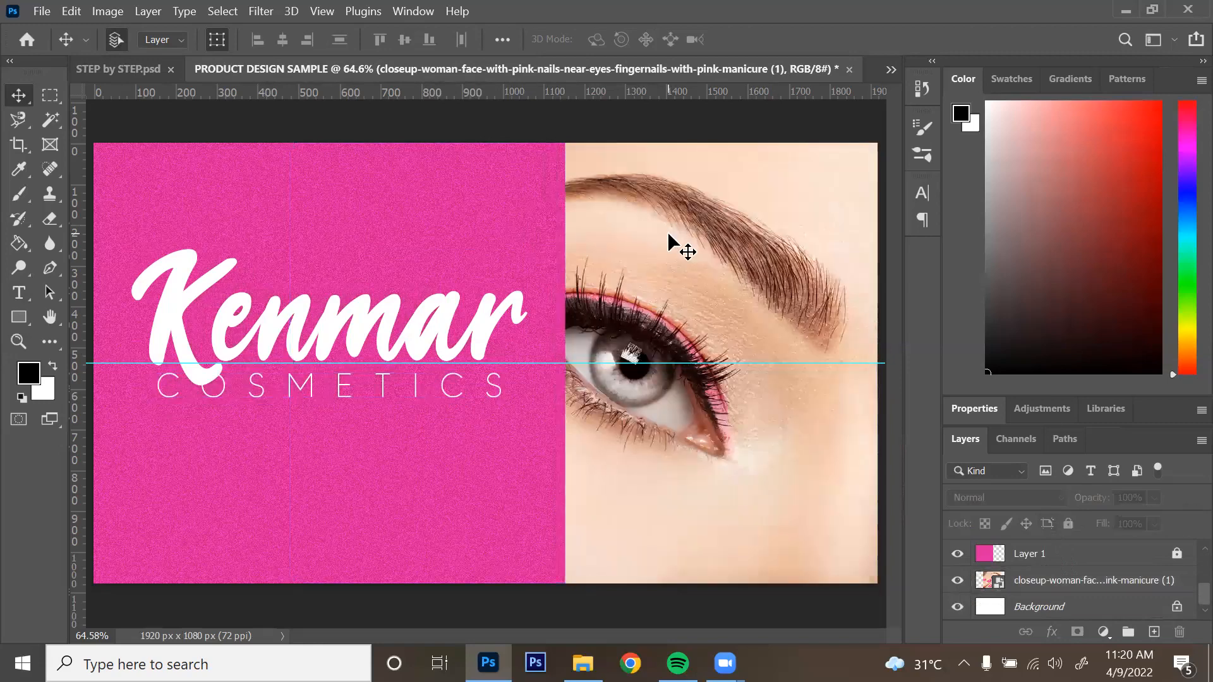
Shift the close-up photo to the right until the pink fingernails show beside the panel
{"action": "left_click", "coordinate": [691, 450]}
{"action": "left_click_drag", "start_coordinate": [691, 450], "coordinate": [816, 455]}
Scale Kenmar and COSMETICS together to about 80%, centre them on the pink panel, and shift the close-up photo slightly right
{"action": "left_click", "coordinate": [494, 324], "text": "ctrl"}
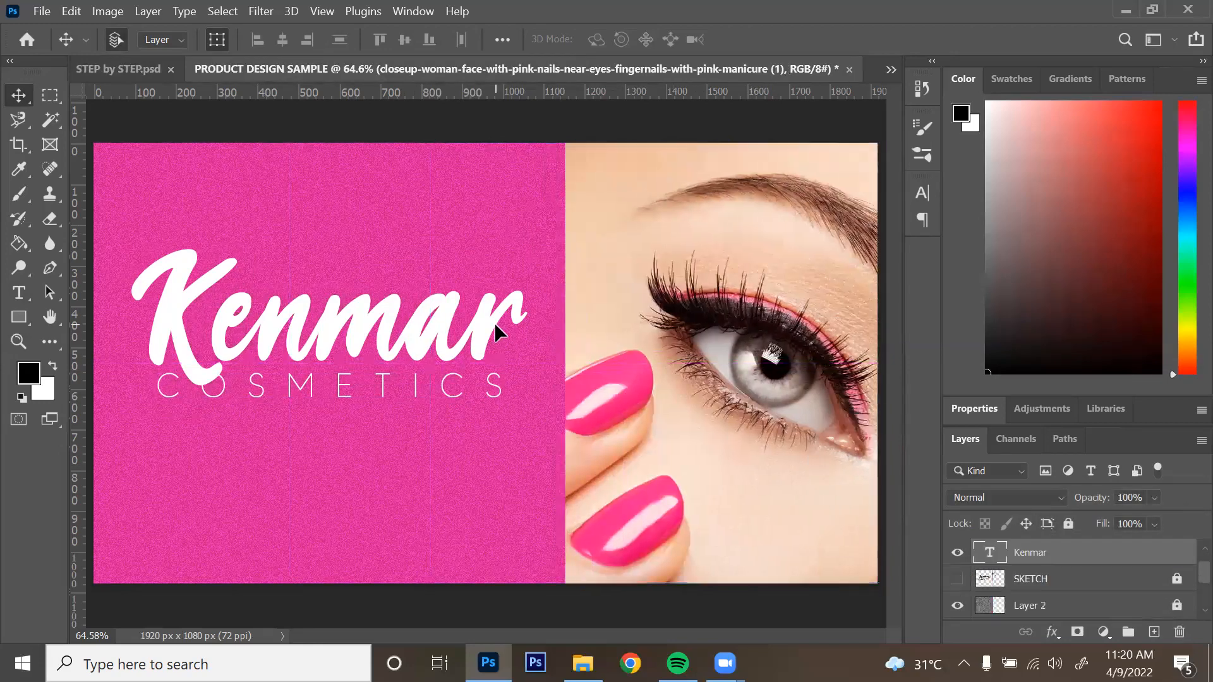
{"action": "scroll", "coordinate": [1061, 575], "scroll_direction": "up", "scroll_amount": 1}
{"action": "left_click", "coordinate": [1061, 553], "text": "shift"}
{"action": "left_click_drag", "start_coordinate": [526, 399], "coordinate": [446, 363]}
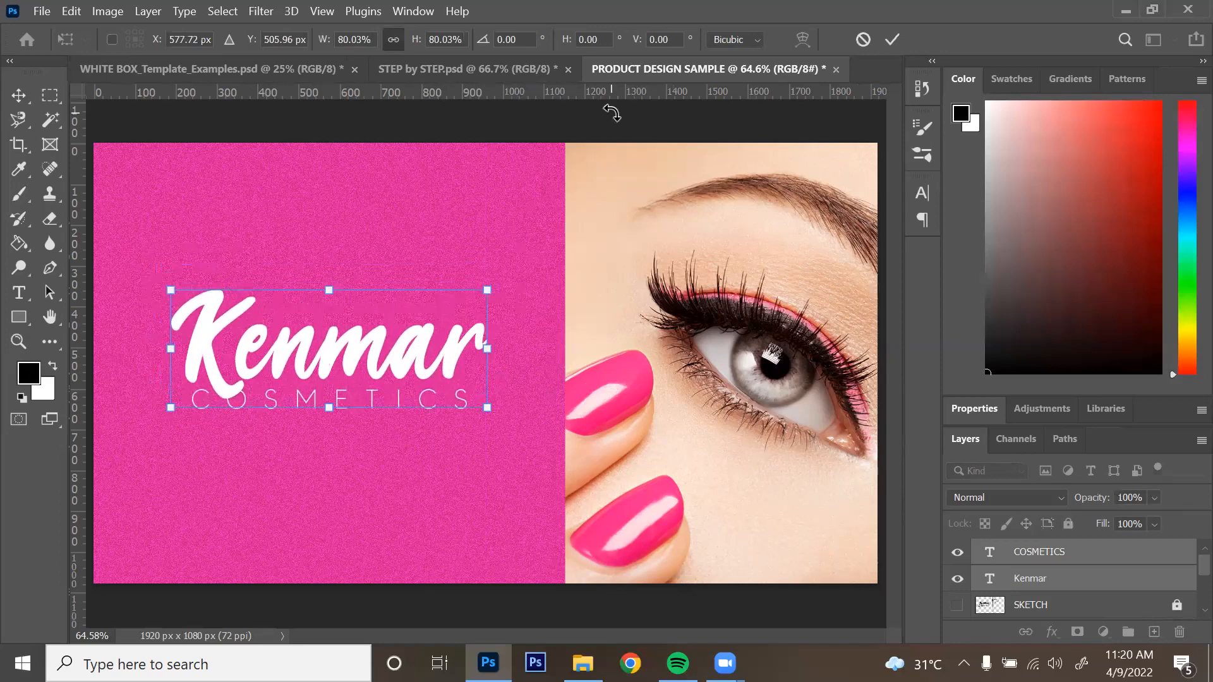
{"action": "key", "text": "Return"}
{"action": "key", "text": "shift+Up"}
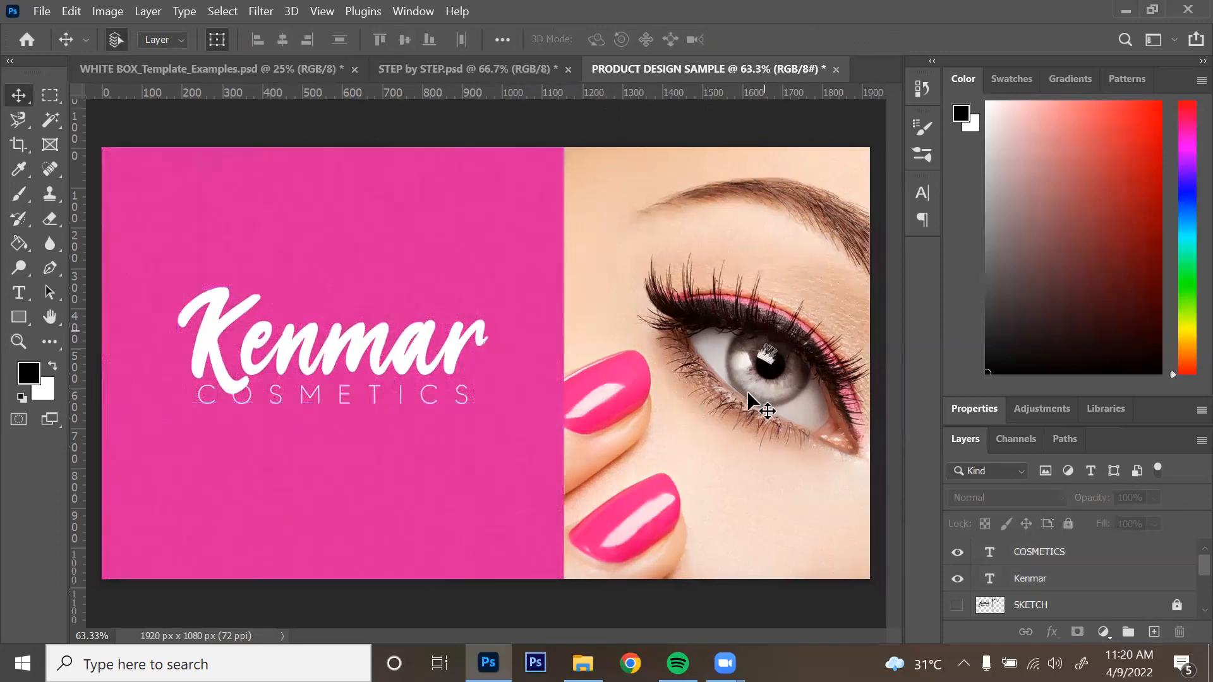
{"action": "left_click_drag", "start_coordinate": [746, 390], "coordinate": [709, 425]}
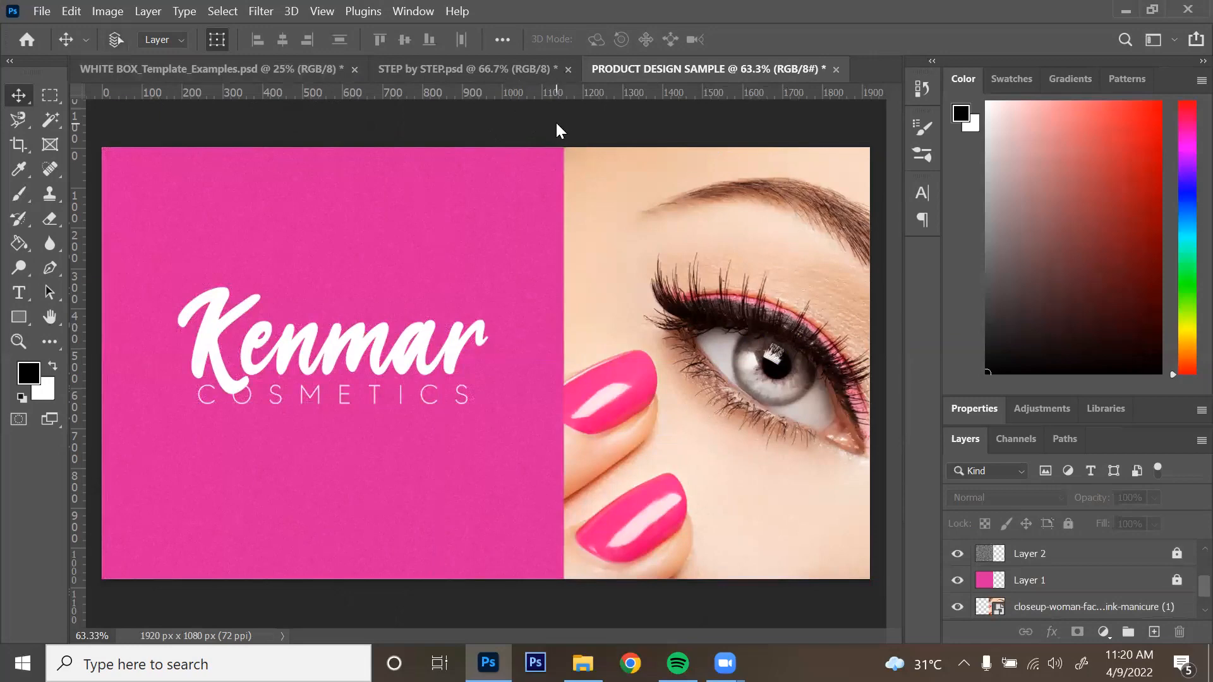
Preview the WHITE BOX image in the photo viewer, close the preview, and open WHITE BOX.jpg for editing
{"action": "key", "text": "ctrl+o"}
{"action": "scroll", "coordinate": [321, 346], "scroll_direction": "down", "scroll_amount": 1}
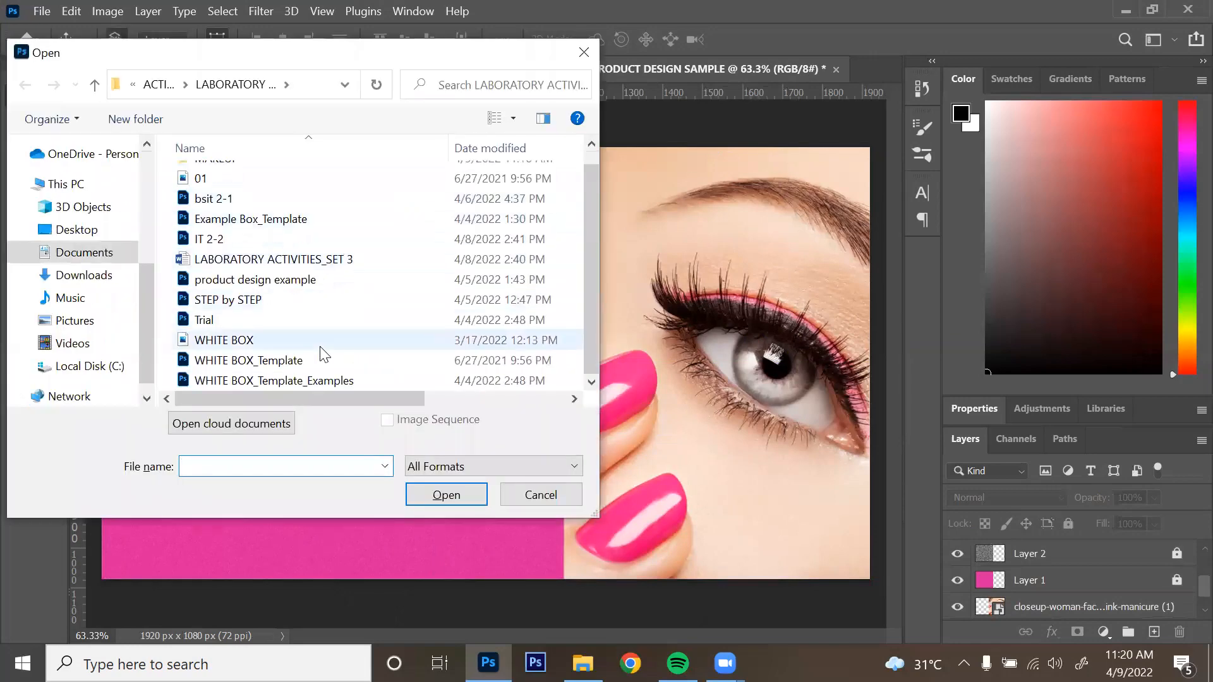
{"action": "left_click", "coordinate": [376, 340]}
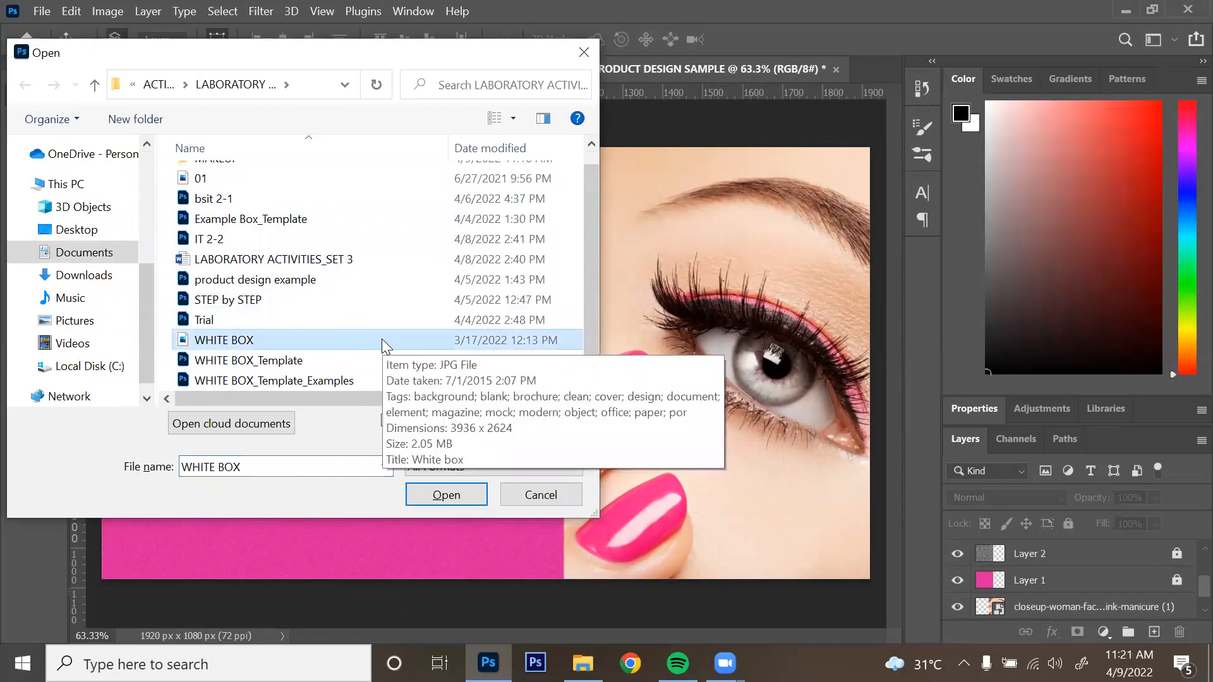
{"action": "double_click", "coordinate": [382, 338]}
{"action": "right_click", "coordinate": [381, 339]}
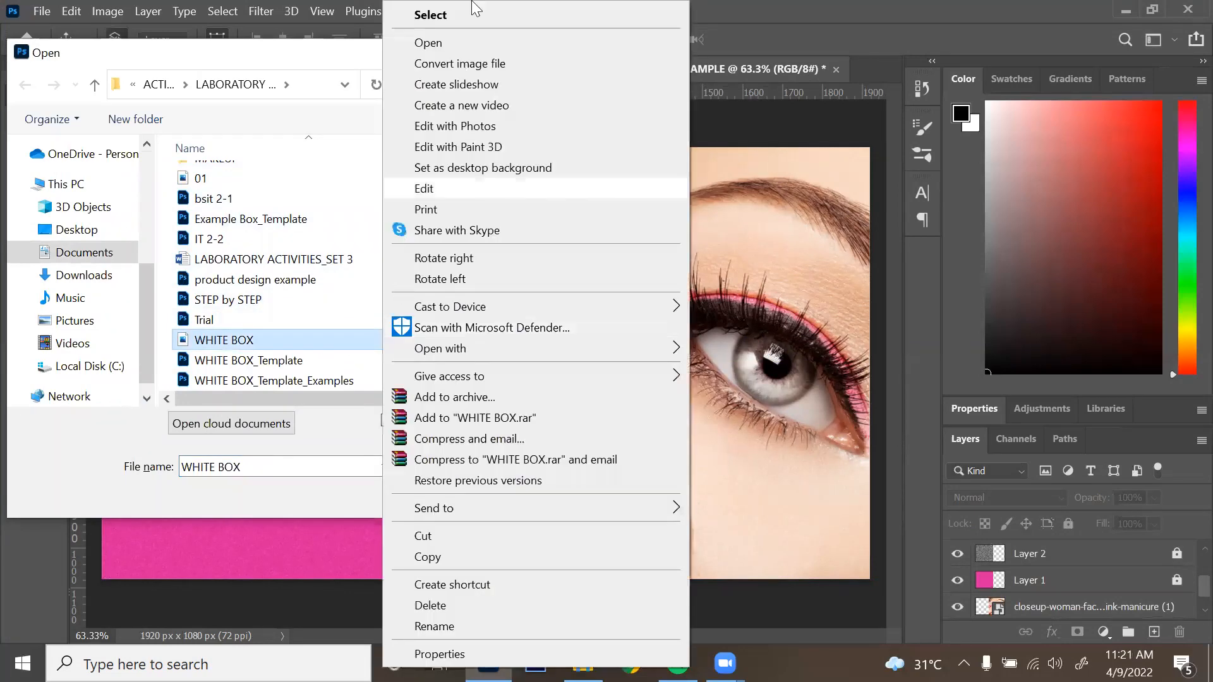
{"action": "left_click", "coordinate": [461, 48]}
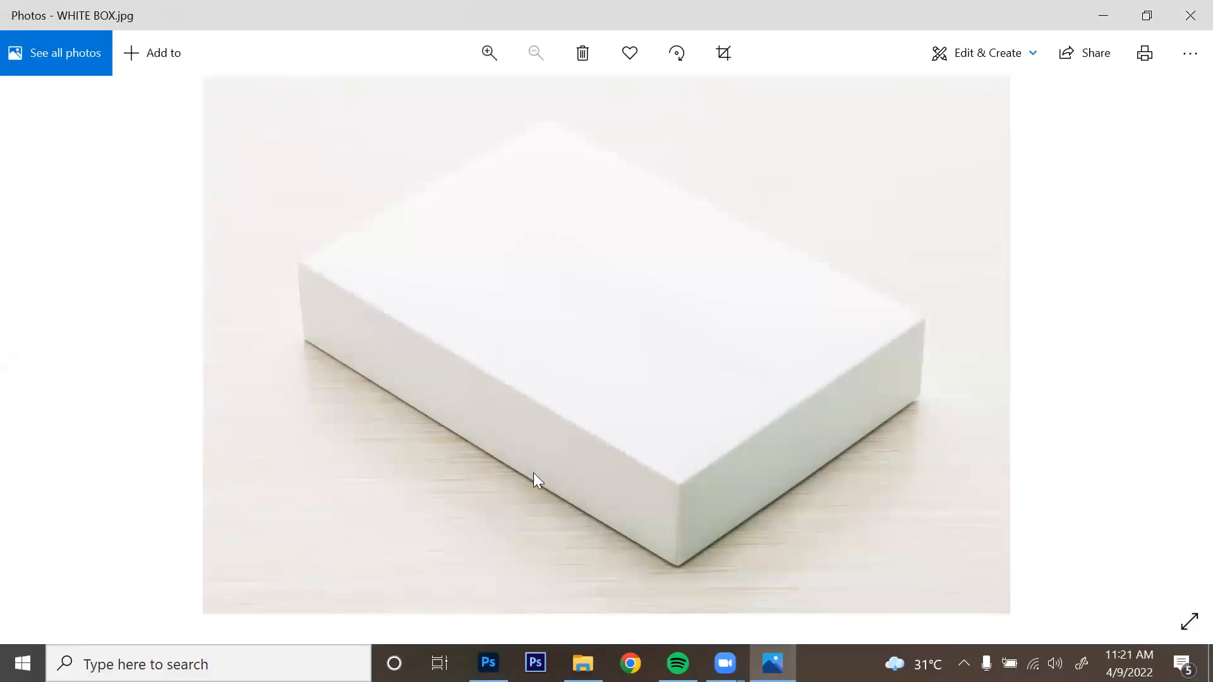
{"action": "left_click", "coordinate": [1190, 15]}
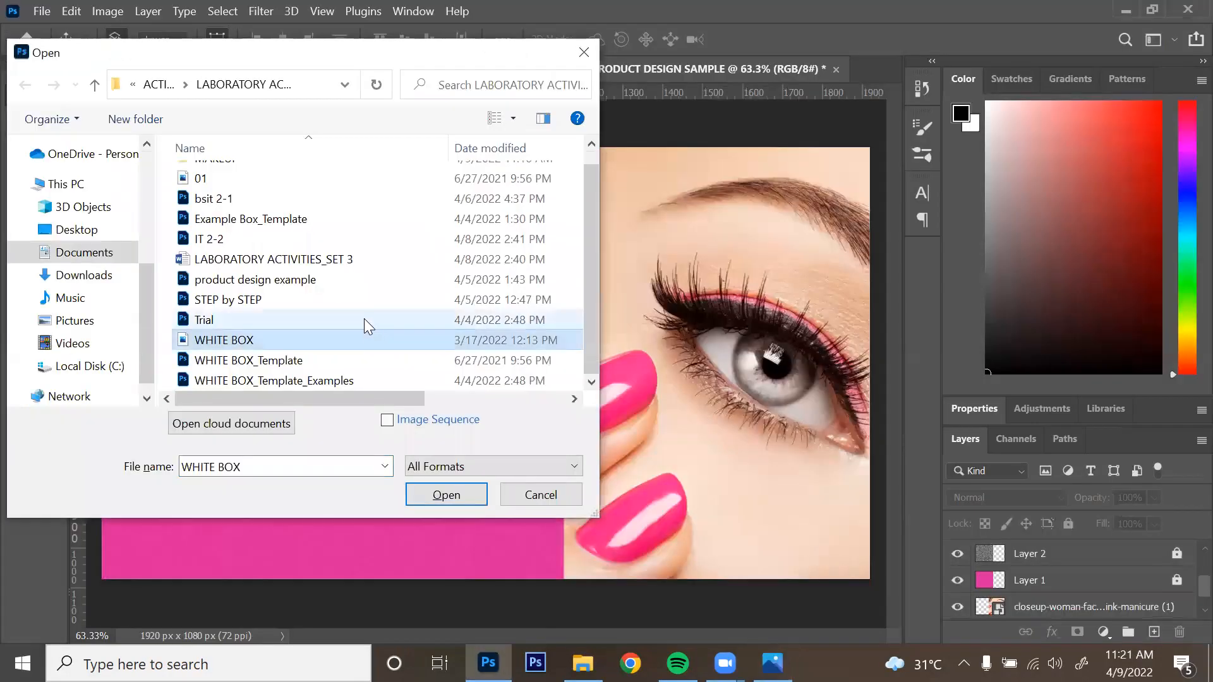
{"action": "left_click", "coordinate": [447, 495]}
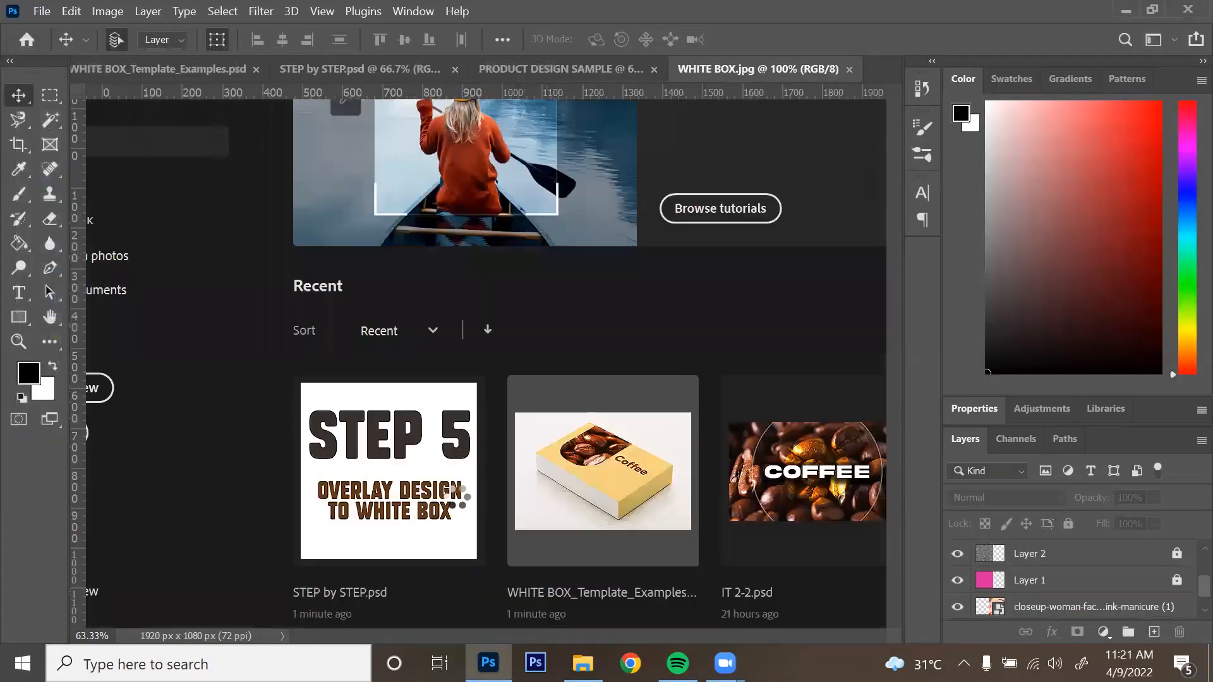
{"action": "key", "text": "ctrl+0"}
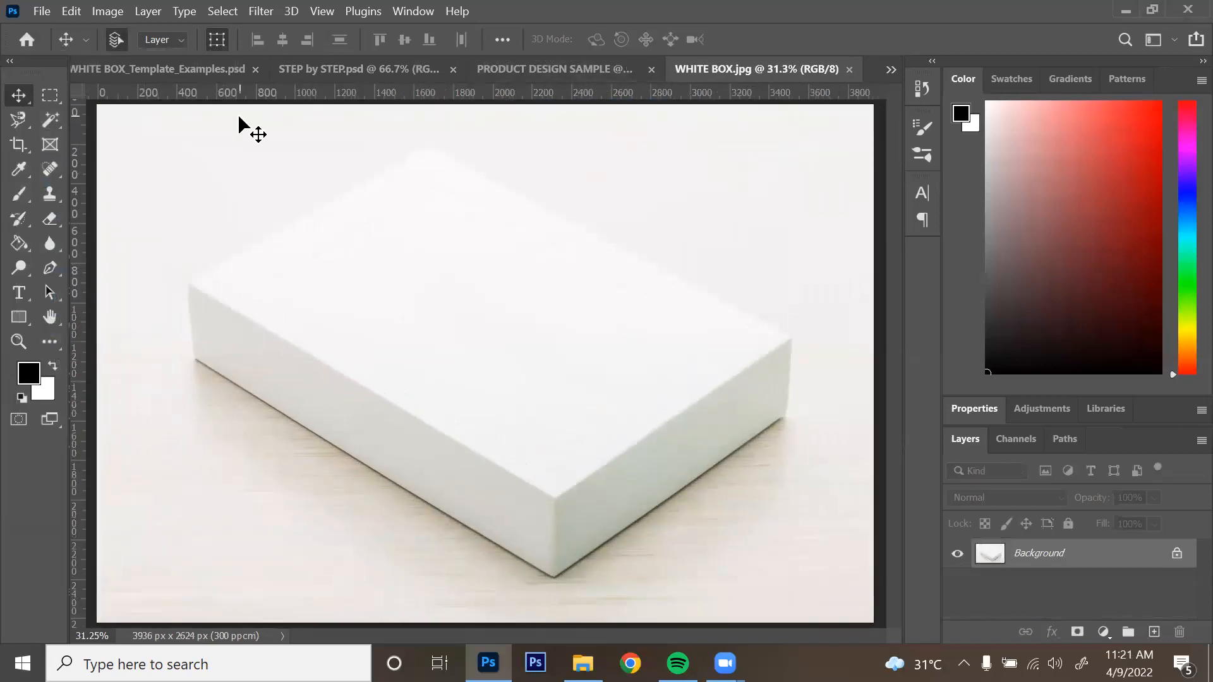
Examine the finished Kenmar box mockup in WHITE BOX_Template_Examples.psd and glance through the other open documents
{"action": "left_click", "coordinate": [207, 70]}
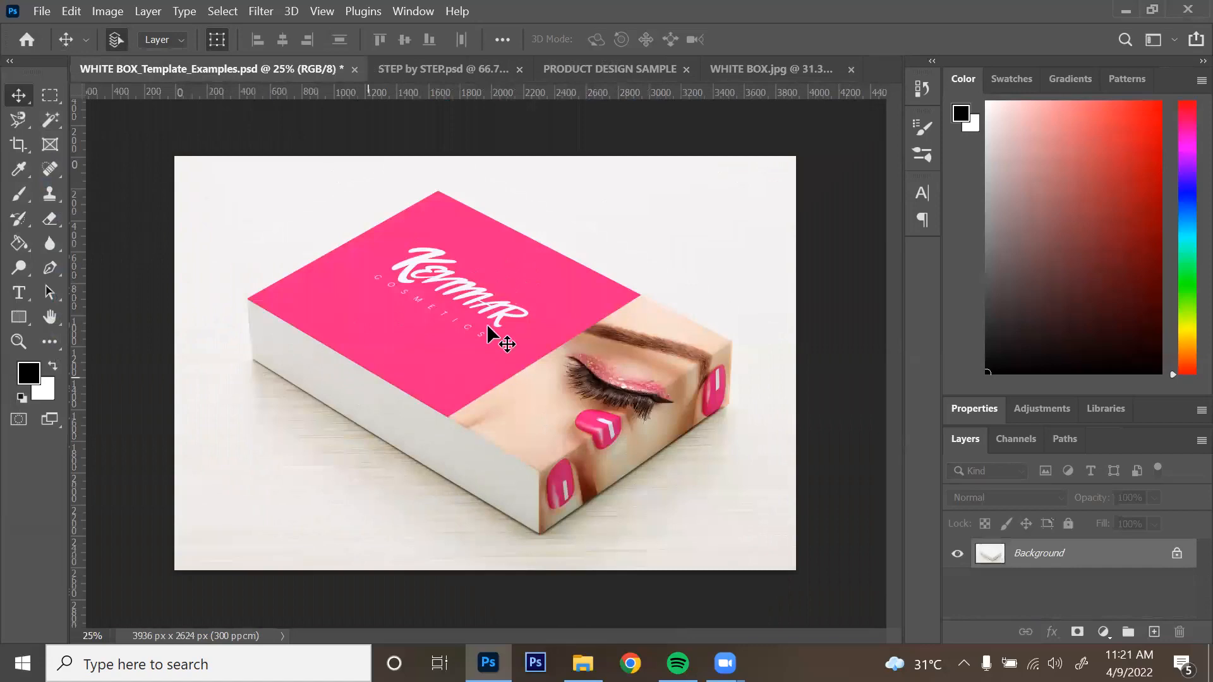
{"action": "left_click", "coordinate": [476, 71]}
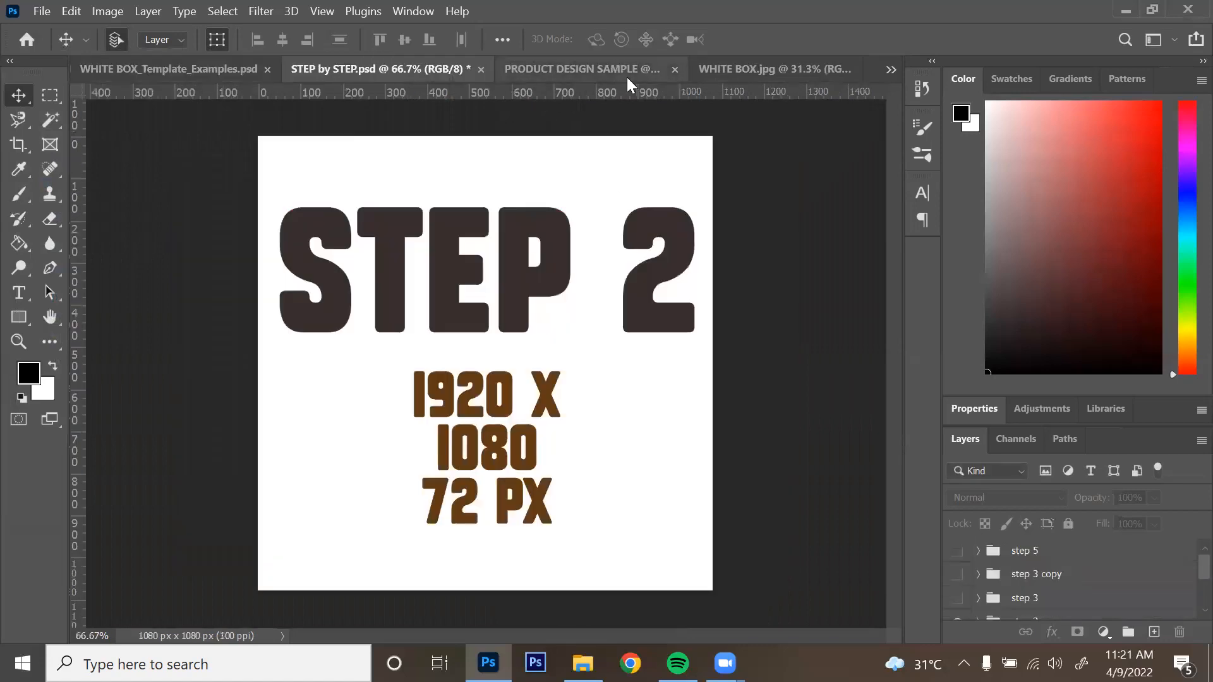
{"action": "left_click", "coordinate": [622, 68]}
In STEP by STEP.psd, hide the step 2 and step 3 groups and show only the step 3 copy group
{"action": "left_click", "coordinate": [403, 63]}
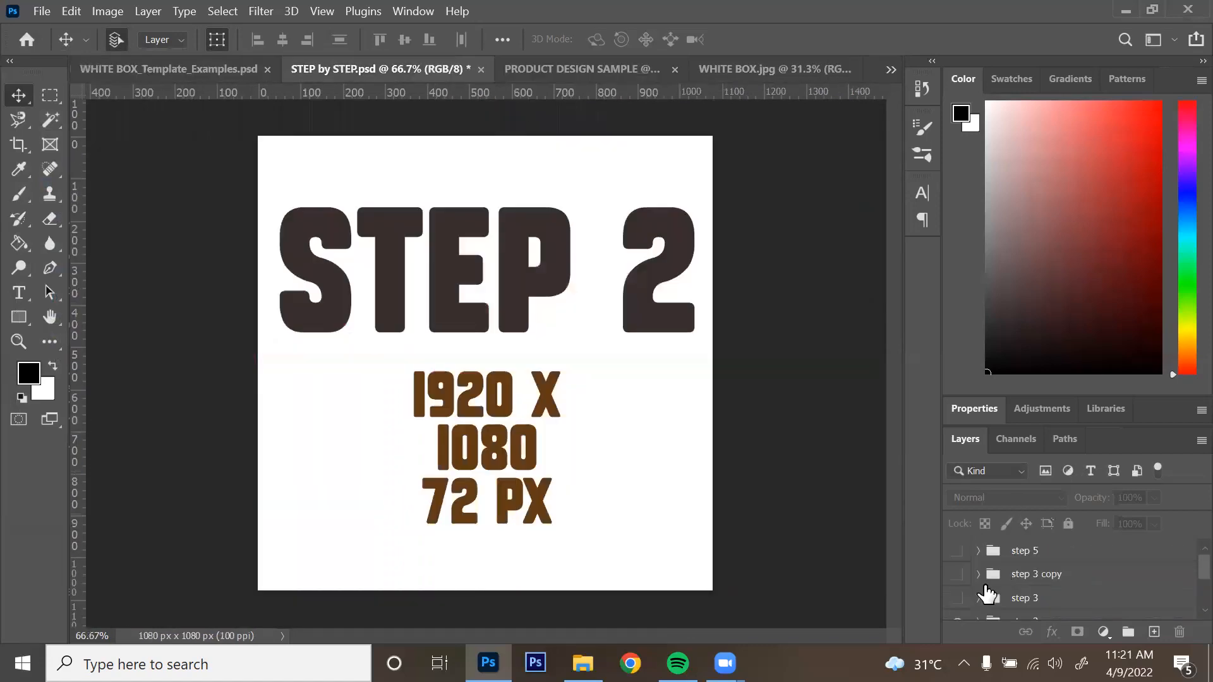
{"action": "left_click", "coordinate": [957, 598]}
{"action": "scroll", "coordinate": [975, 597], "scroll_direction": "down", "scroll_amount": 1}
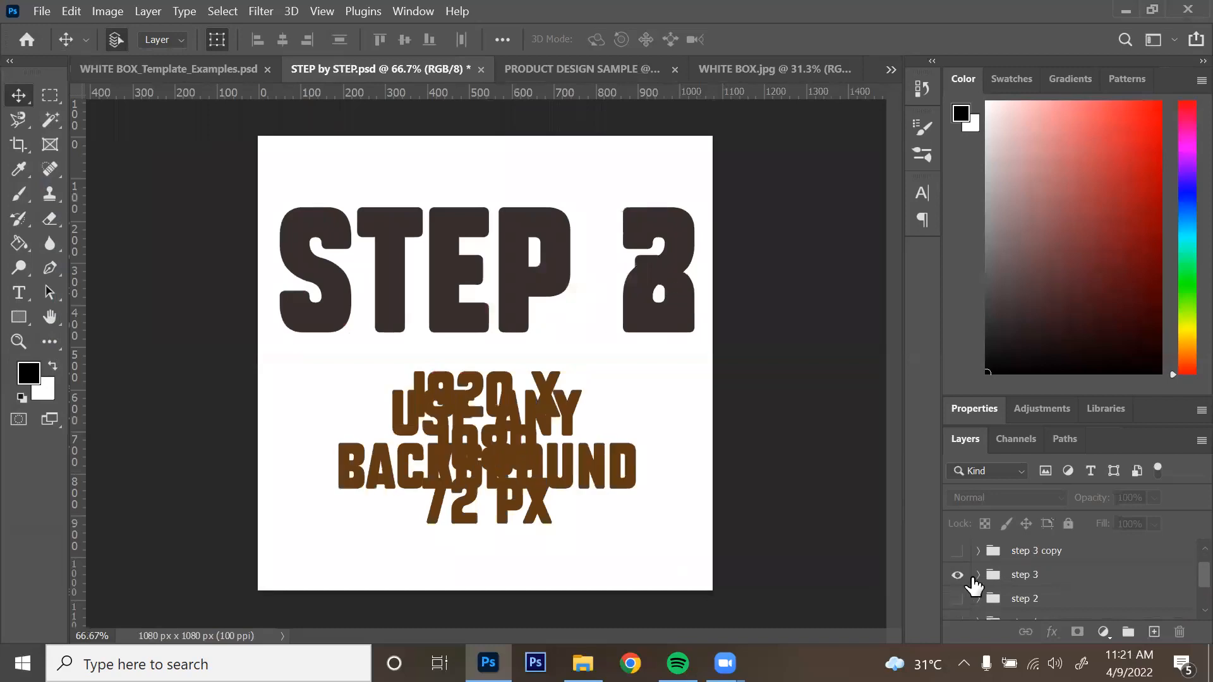
{"action": "left_click", "coordinate": [957, 598]}
{"action": "left_click", "coordinate": [957, 575]}
{"action": "left_click", "coordinate": [958, 550]}
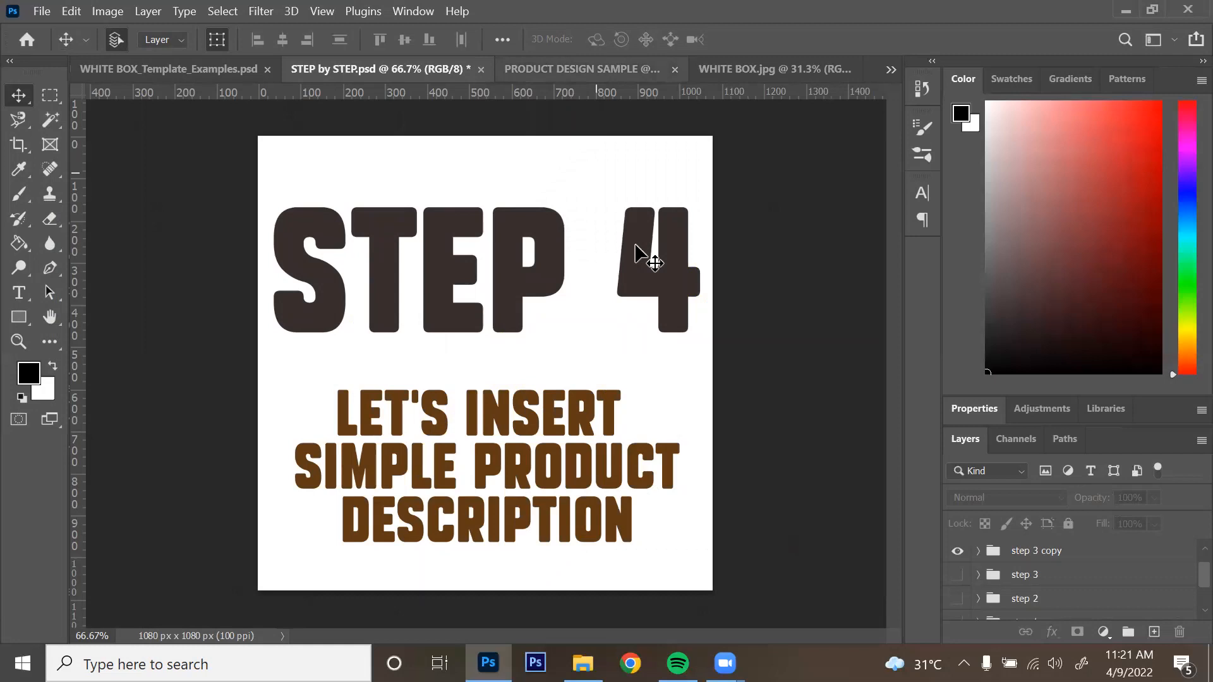
Save the PRODUCT DESIGN SAMPLE document on the computer as a PNG named COSMETICS_SAMPLE, using the large file size option
{"action": "left_click", "coordinate": [773, 68]}
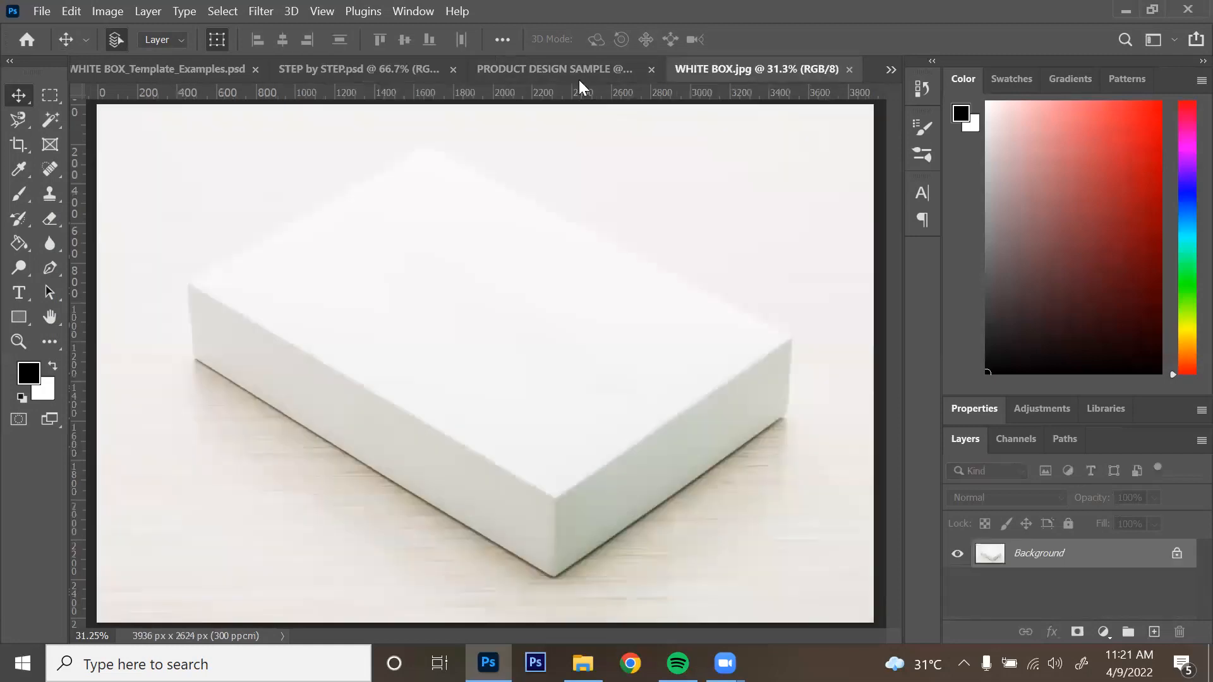
{"action": "left_click", "coordinate": [571, 69]}
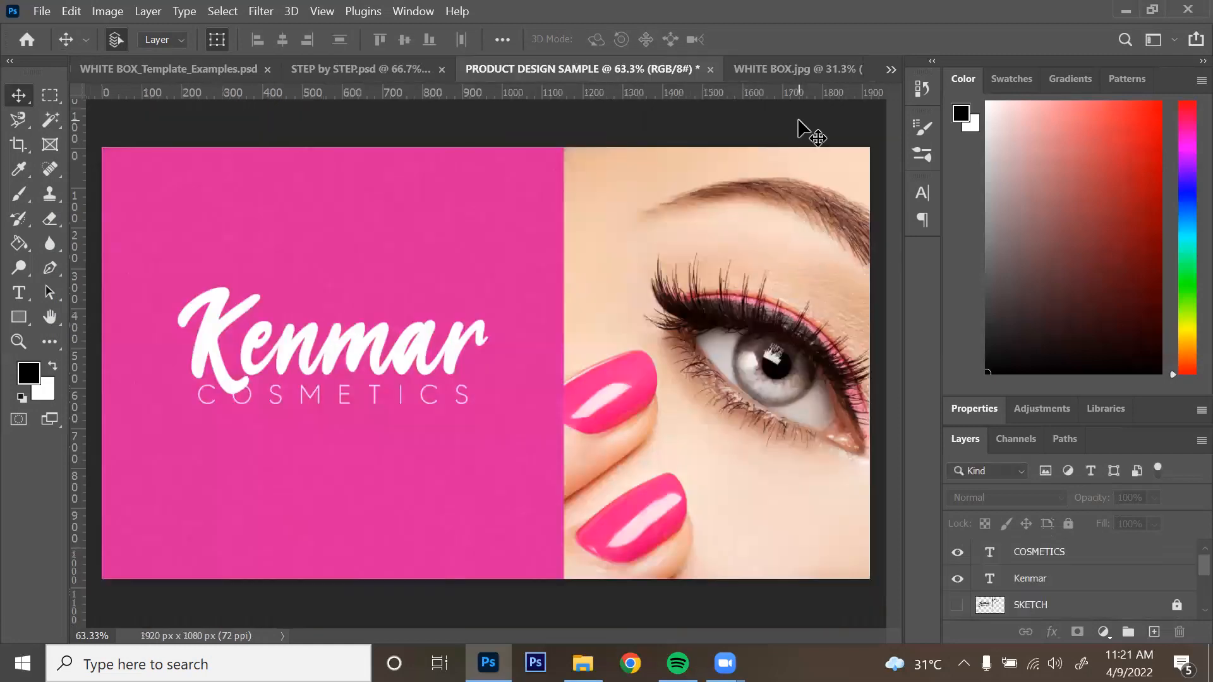
{"action": "key", "text": "ctrl+s"}
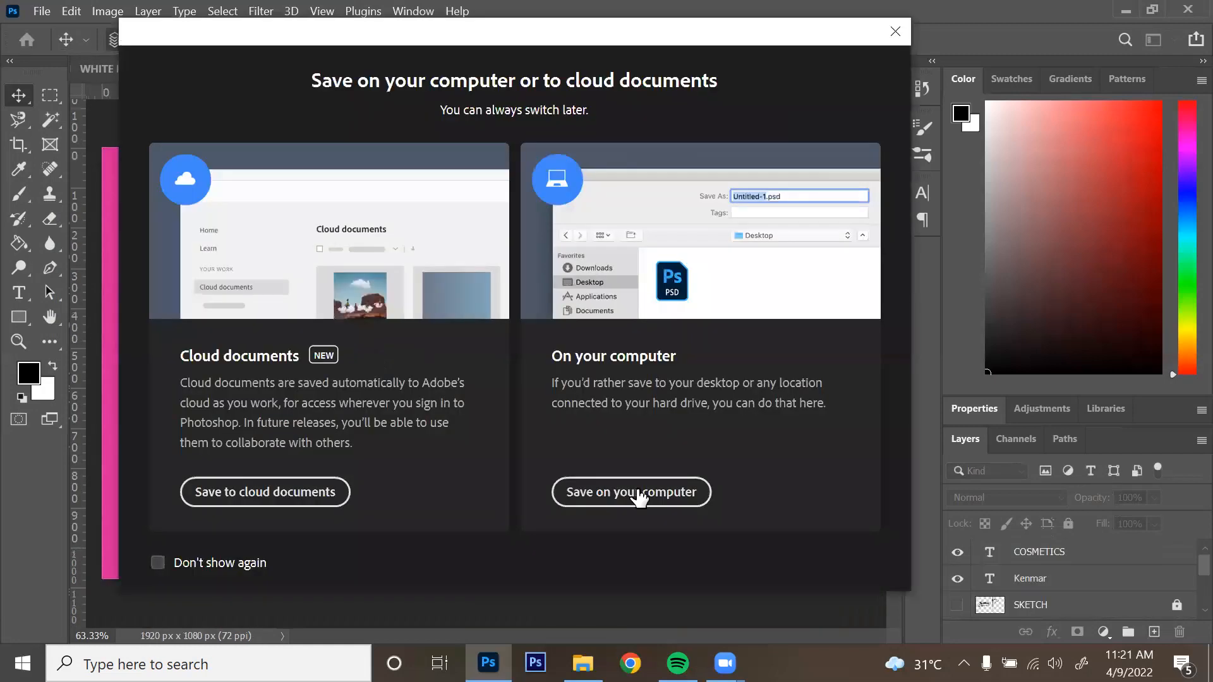
{"action": "left_click", "coordinate": [632, 493]}
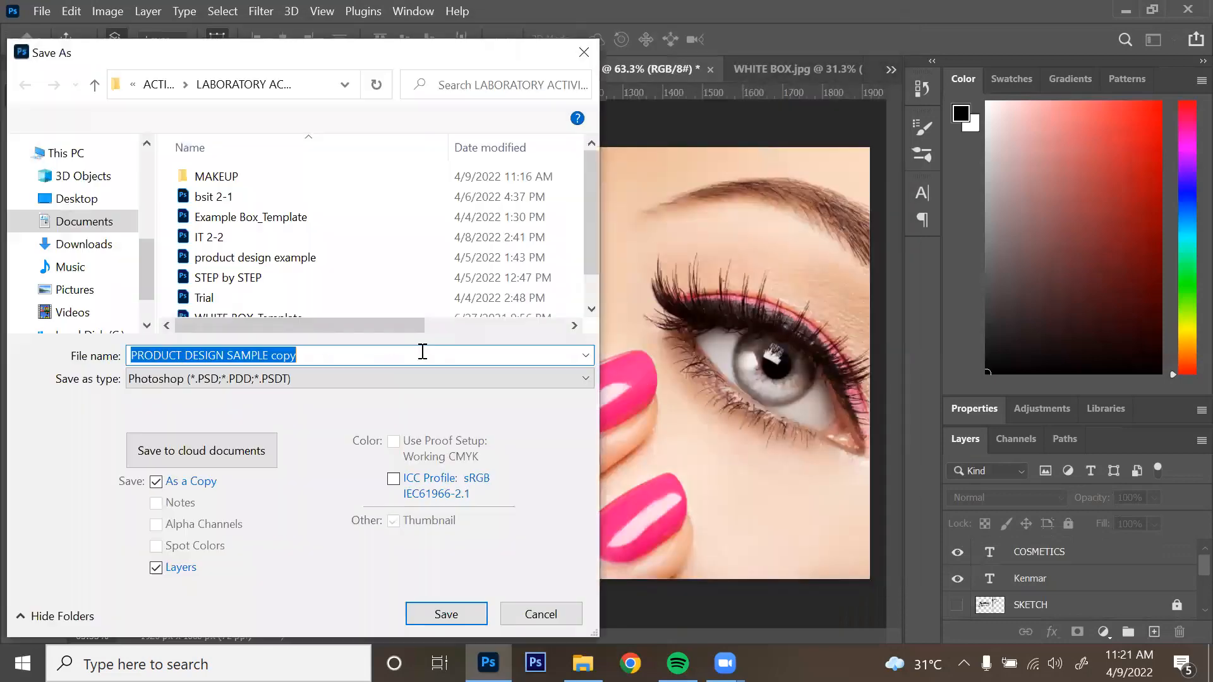
{"action": "type", "text": "co"}
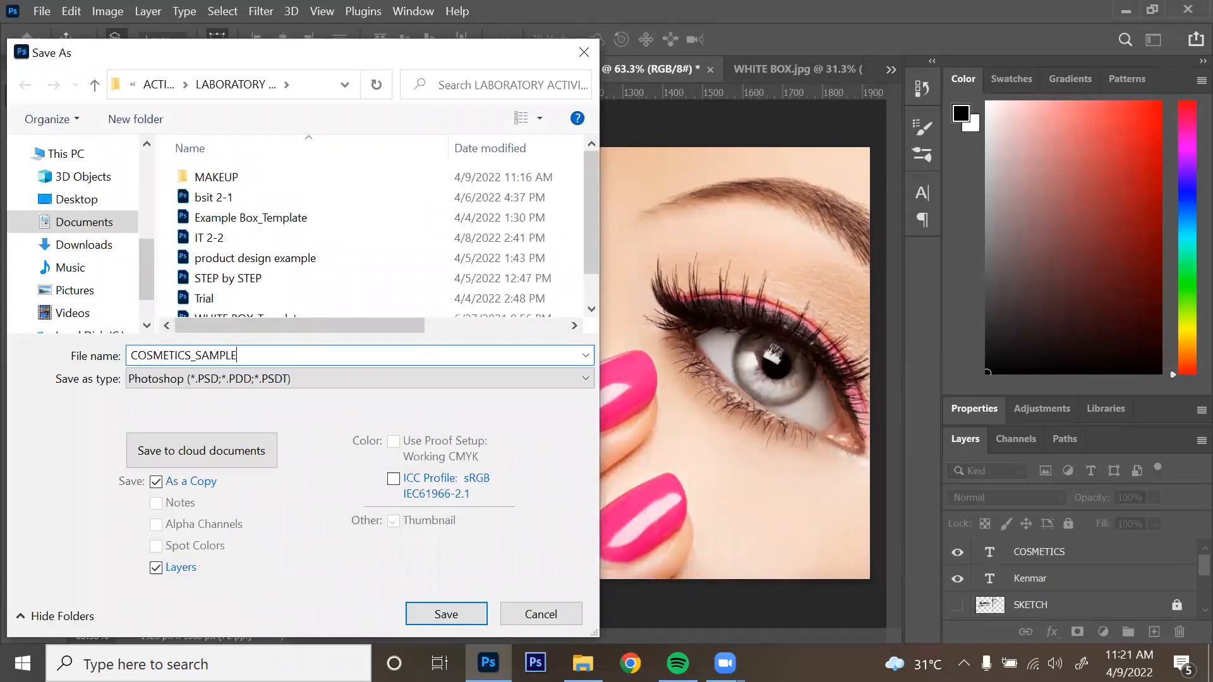
{"action": "left_click", "coordinate": [360, 379]}
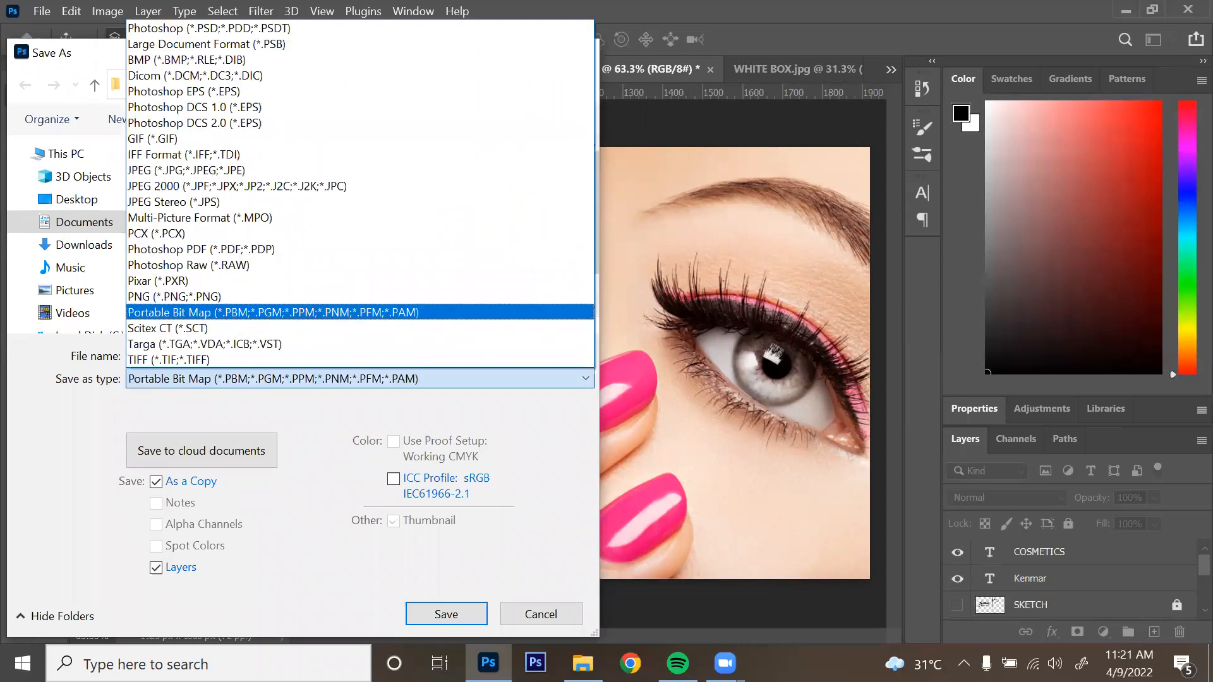
{"action": "key", "text": "Return"}
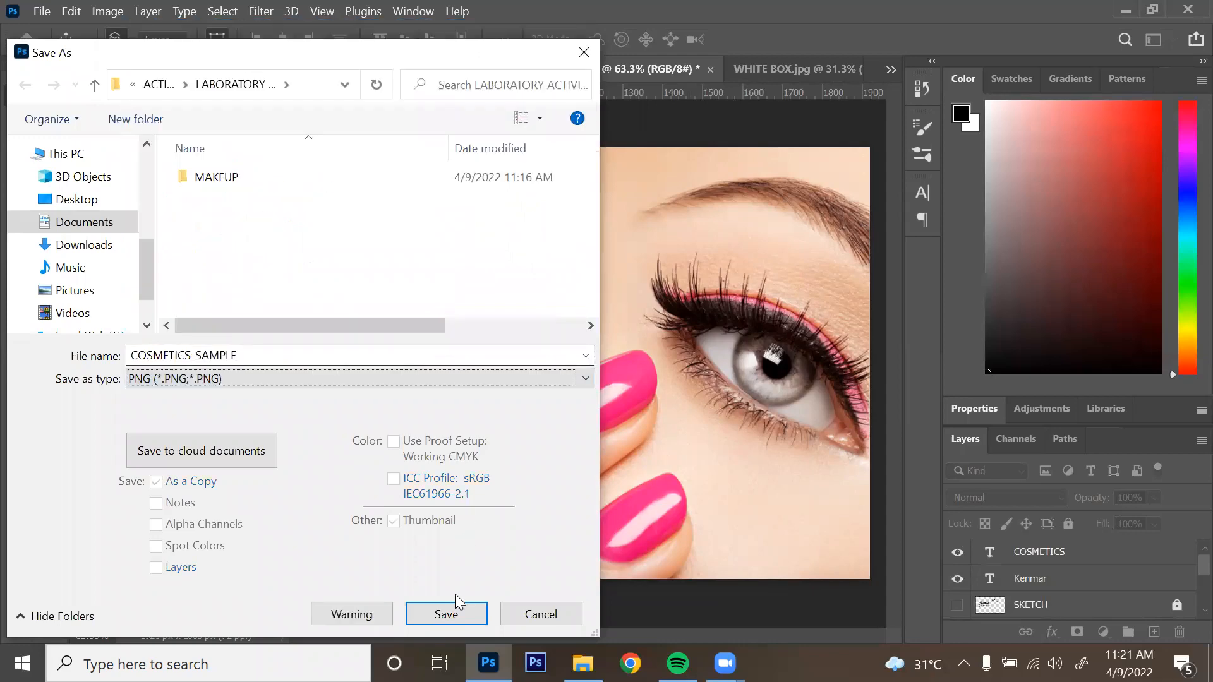
{"action": "left_click", "coordinate": [440, 611]}
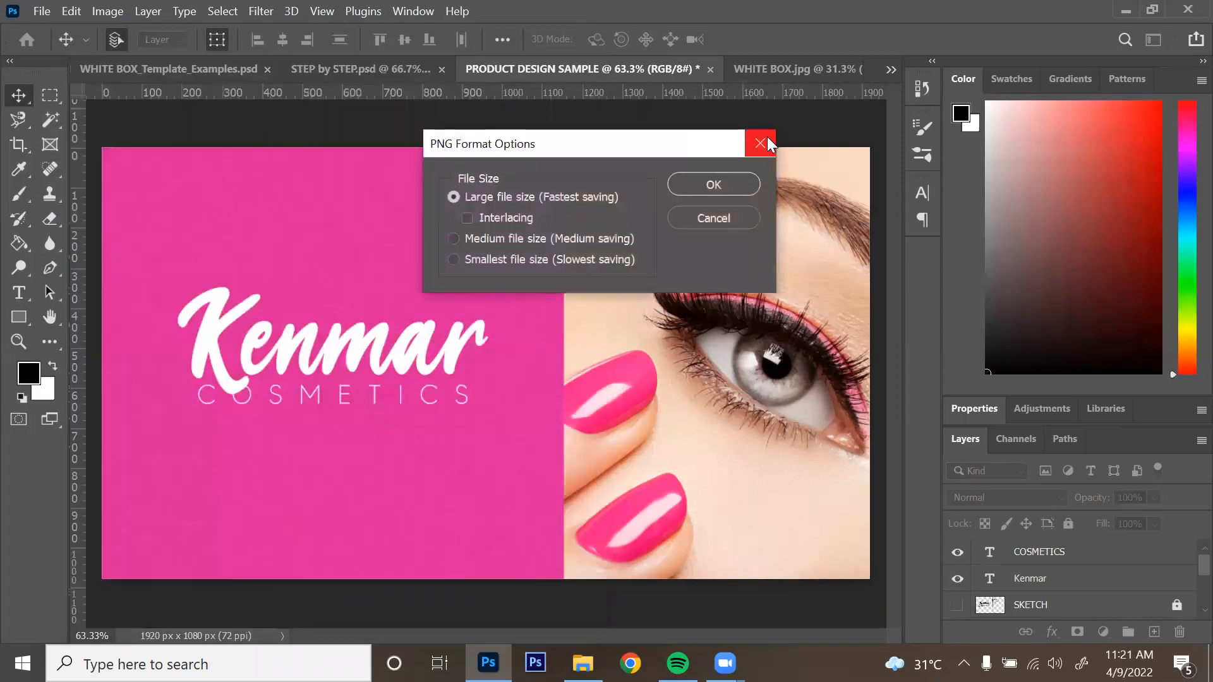
{"action": "left_click", "coordinate": [723, 181]}
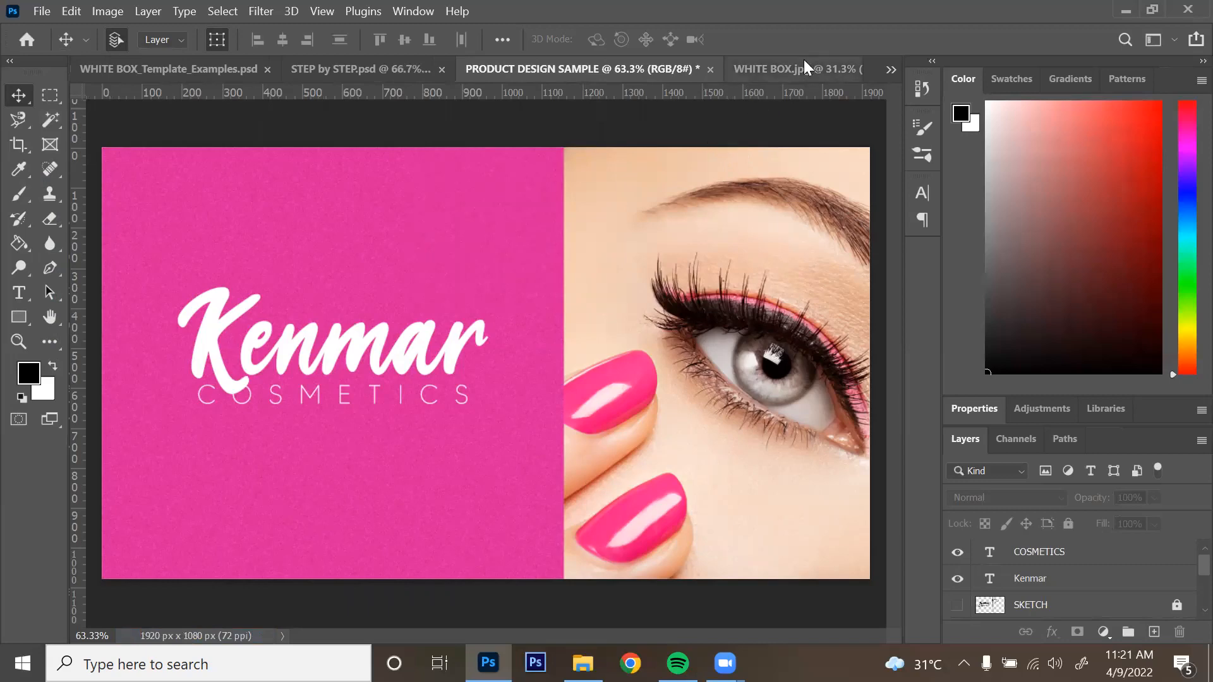
Open COSMETICS_SAMPLE.png and convert its locked background into an editable layer with default blending options
{"action": "key", "text": "ctrl+o"}
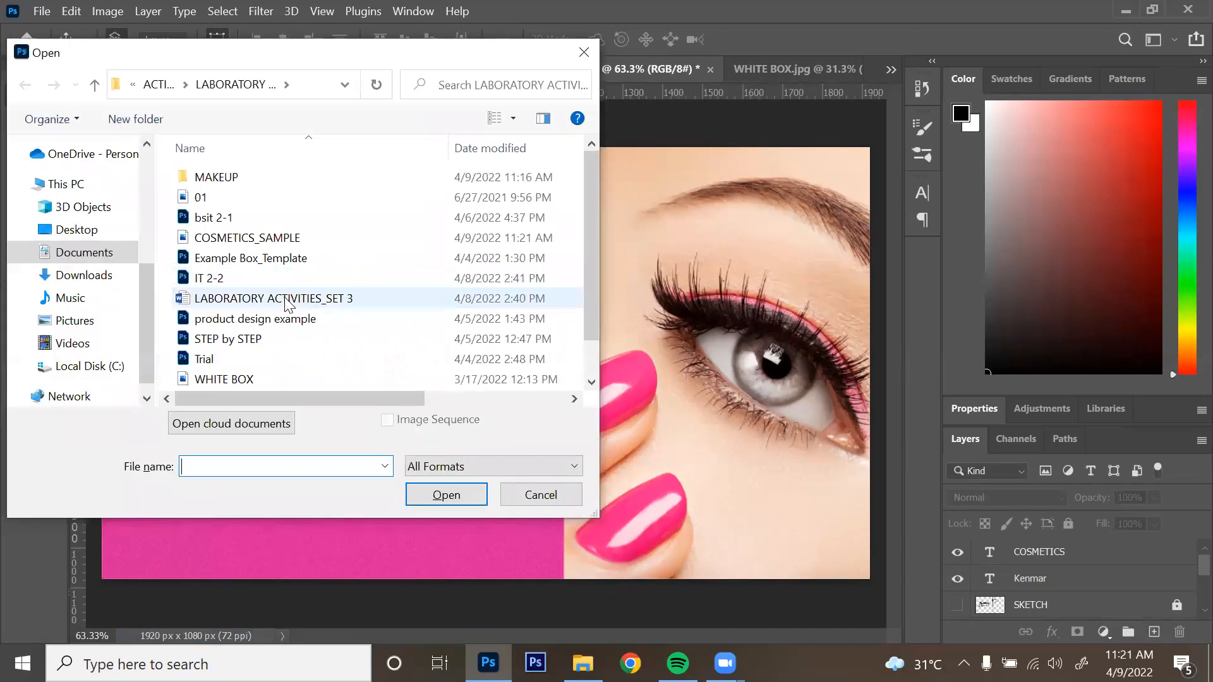
{"action": "left_click", "coordinate": [252, 238]}
{"action": "left_click", "coordinate": [445, 496]}
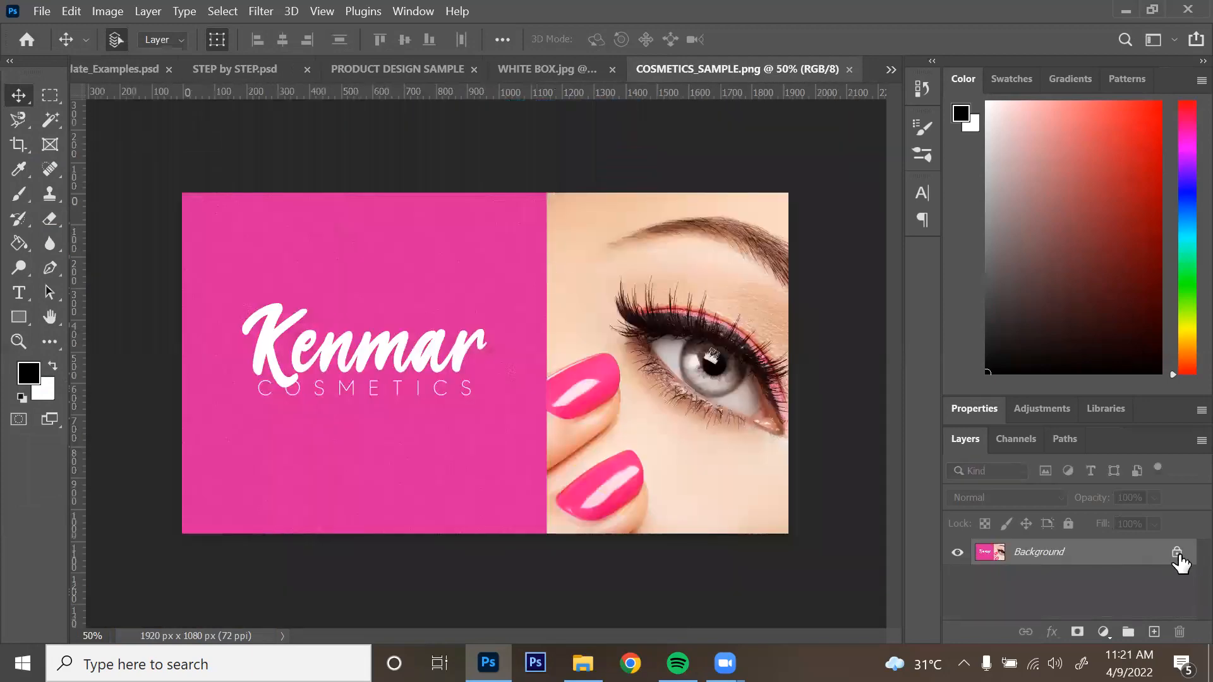
{"action": "left_click", "coordinate": [1176, 552]}
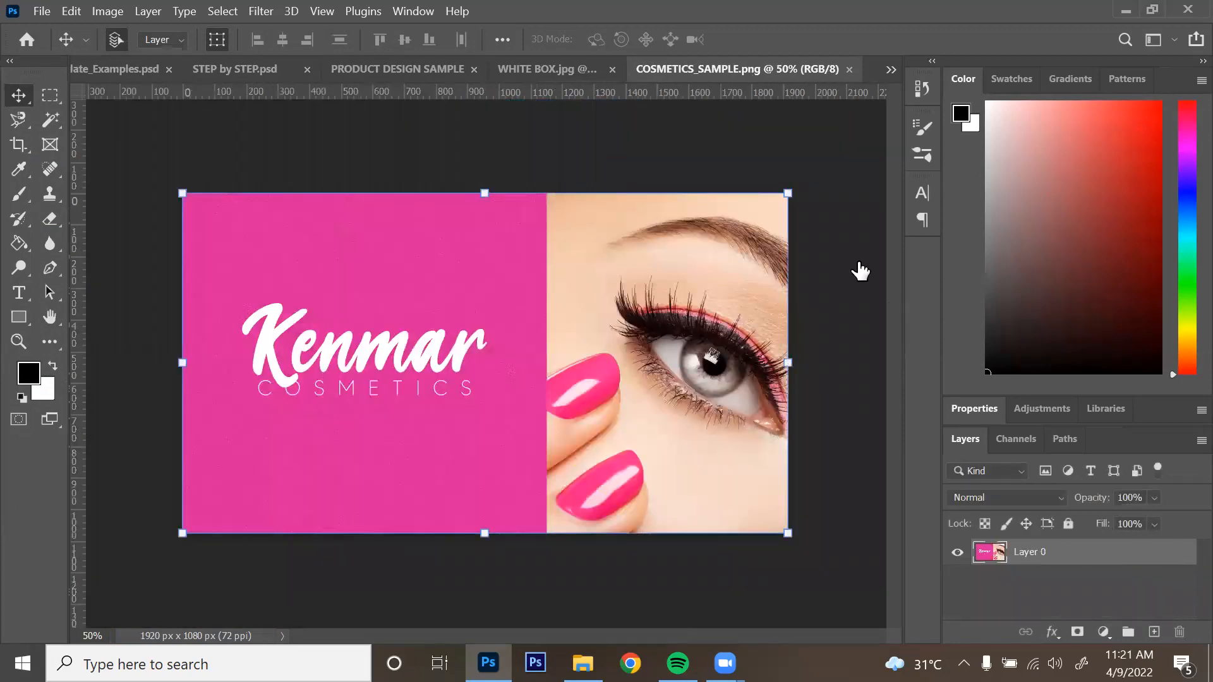
{"action": "key", "text": "h"}
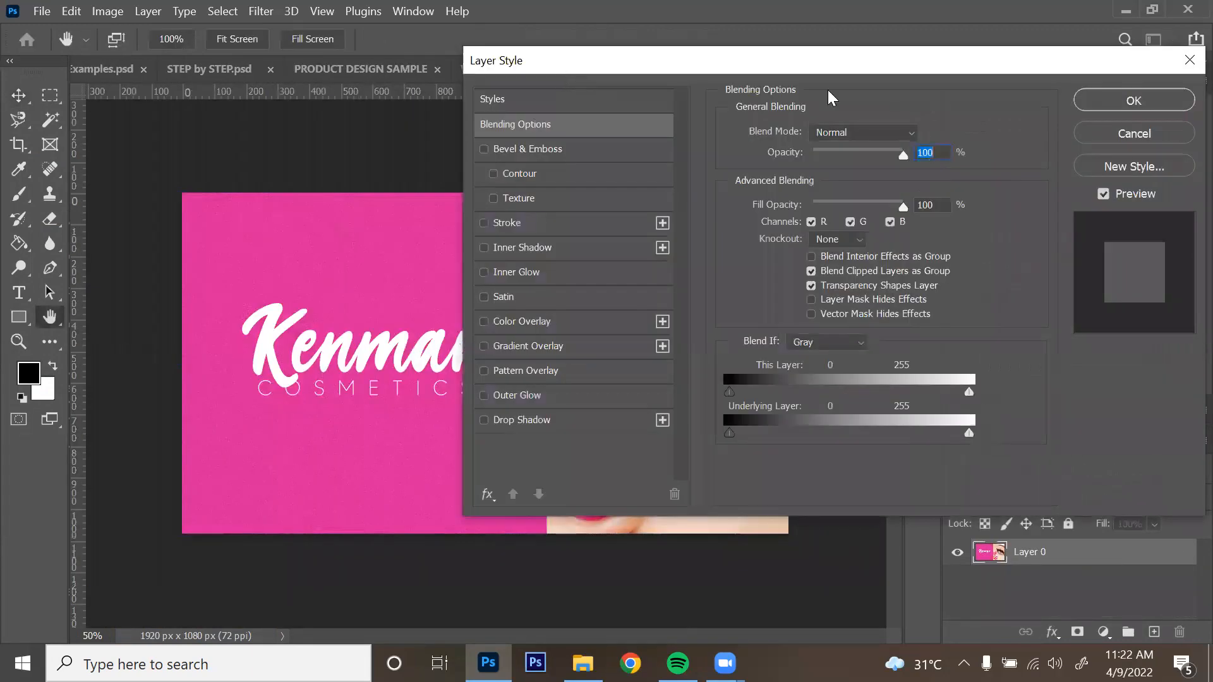
{"action": "left_click", "coordinate": [1154, 103]}
Bring the flattened Kenmar design from COSMETICS_SAMPLE.png into WHITE BOX.jpg as a new layer over the box
{"action": "left_click_drag", "start_coordinate": [702, 298], "coordinate": [567, 355]}
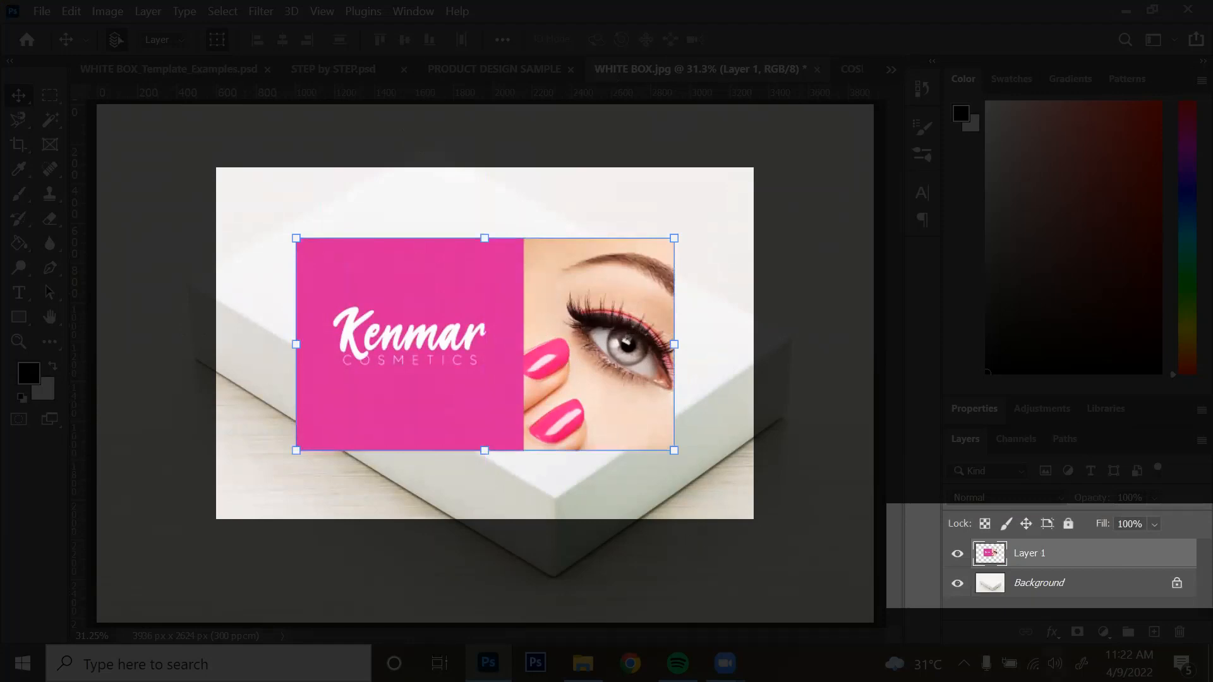
{"action": "left_click", "coordinate": [1068, 575]}
{"action": "left_click", "coordinate": [1071, 558]}
{"action": "left_click", "coordinate": [757, 386]}
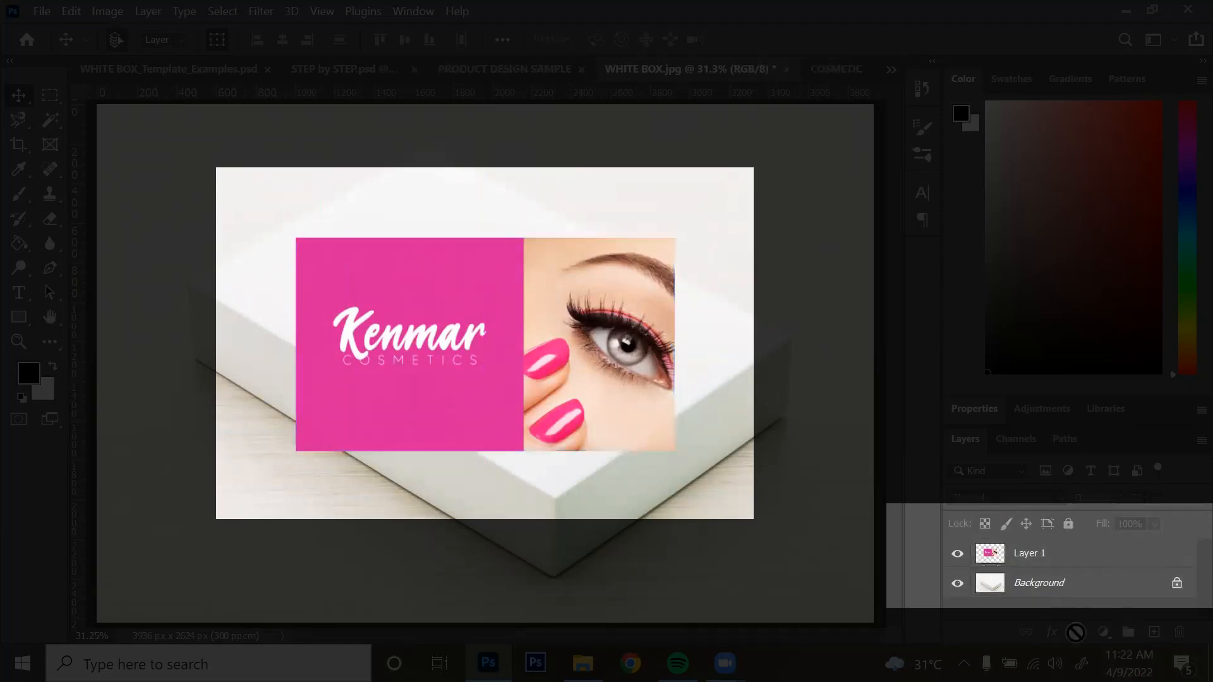
Load the outline of the design on Layer 1 as a selection and cut the design out of the layer
{"action": "left_click_drag", "start_coordinate": [975, 585], "coordinate": [992, 559]}
{"action": "left_click", "coordinate": [990, 556], "text": "ctrl"}
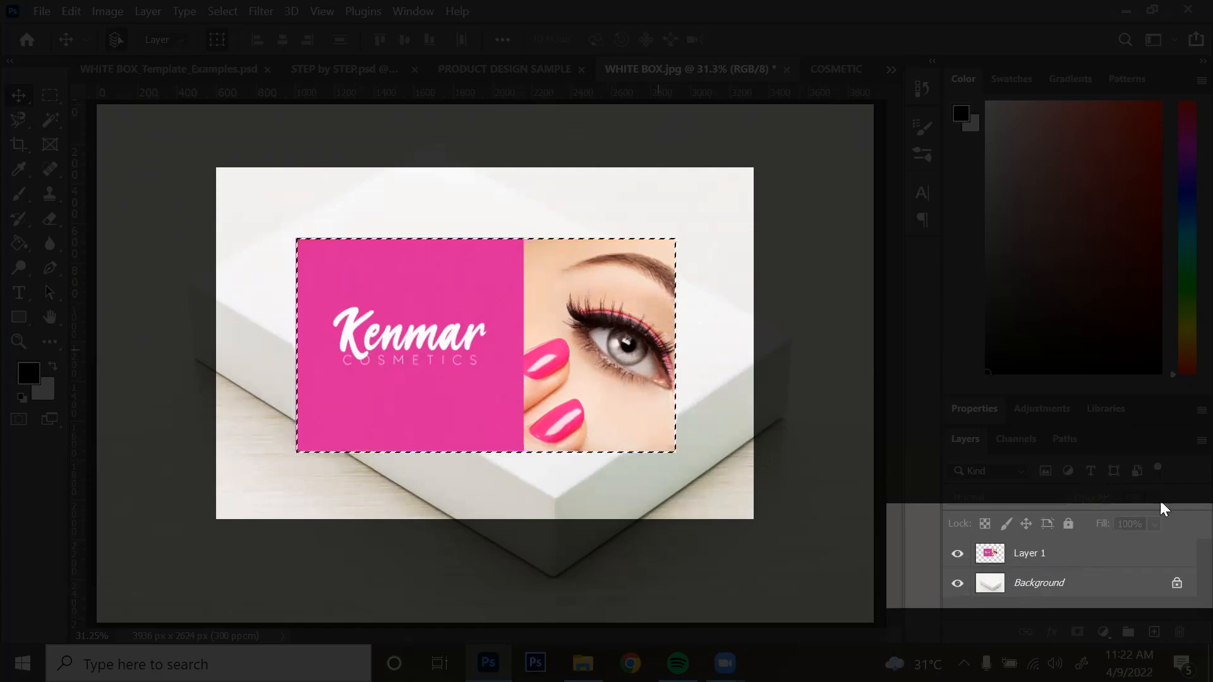
{"action": "left_click", "coordinate": [1142, 556]}
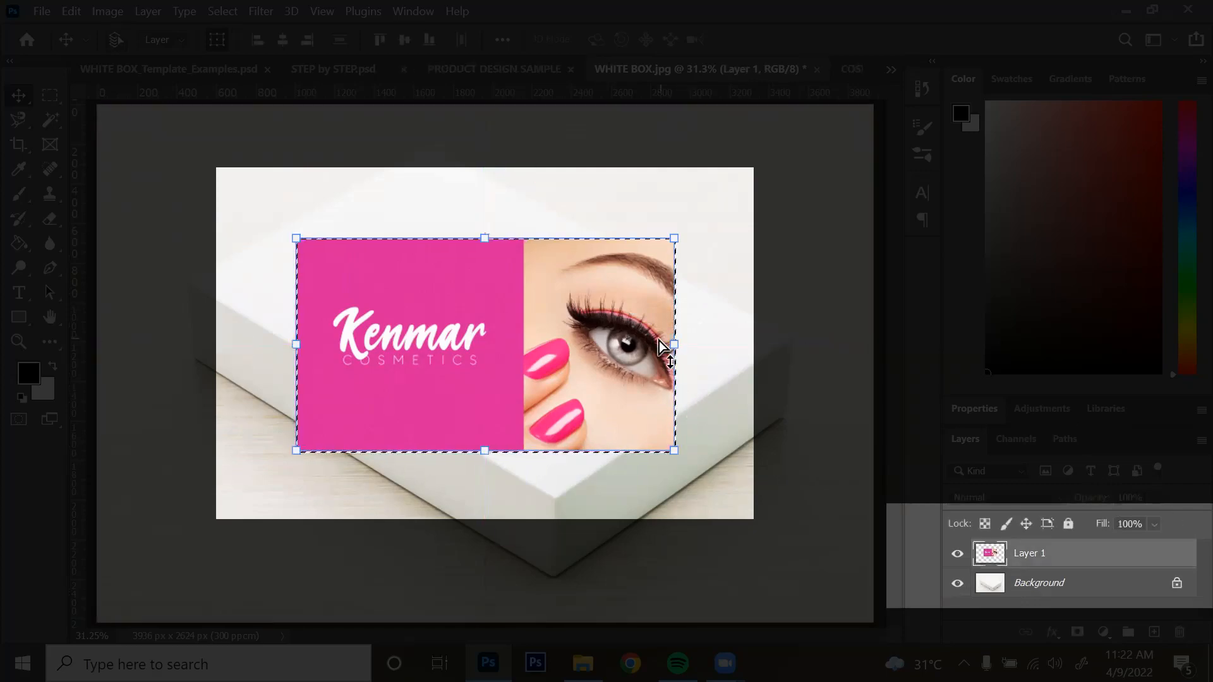
{"action": "key", "text": "Delete"}
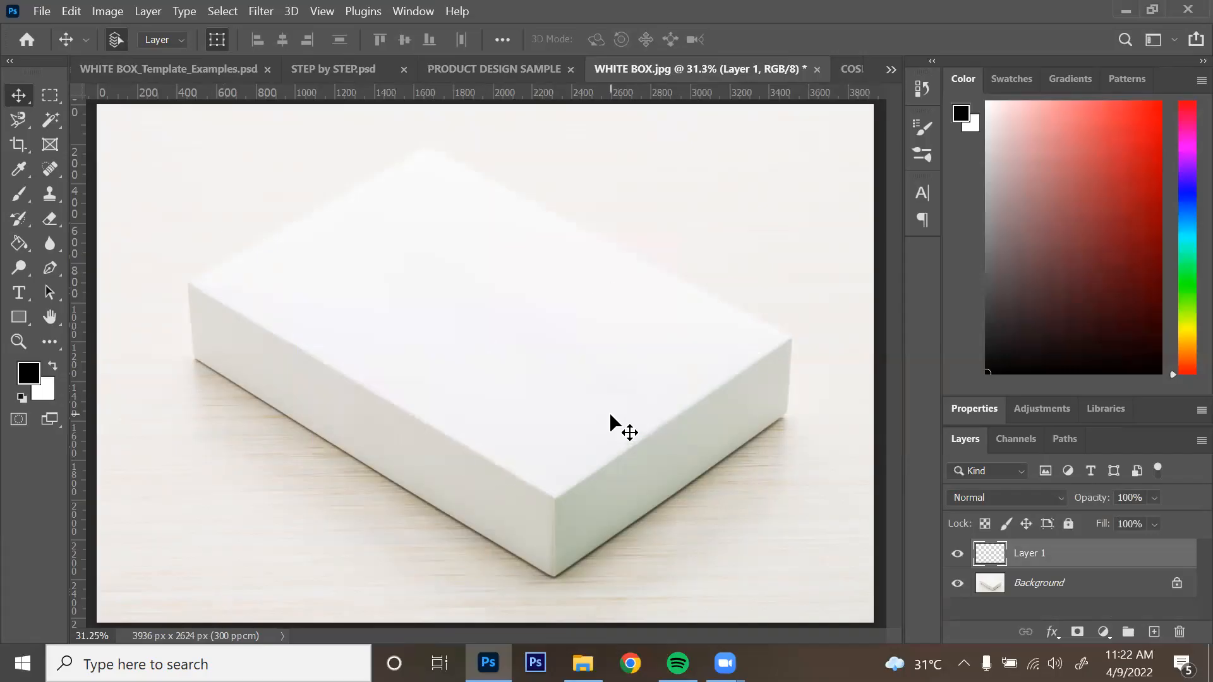
Start the Vanishing Point filter on Layer 1 and outline a perspective plane along the four corners of the box's top face
{"action": "left_click", "coordinate": [1023, 558], "text": "ctrl"}
{"action": "left_click", "coordinate": [1017, 555]}
{"action": "left_click", "coordinate": [261, 11]}
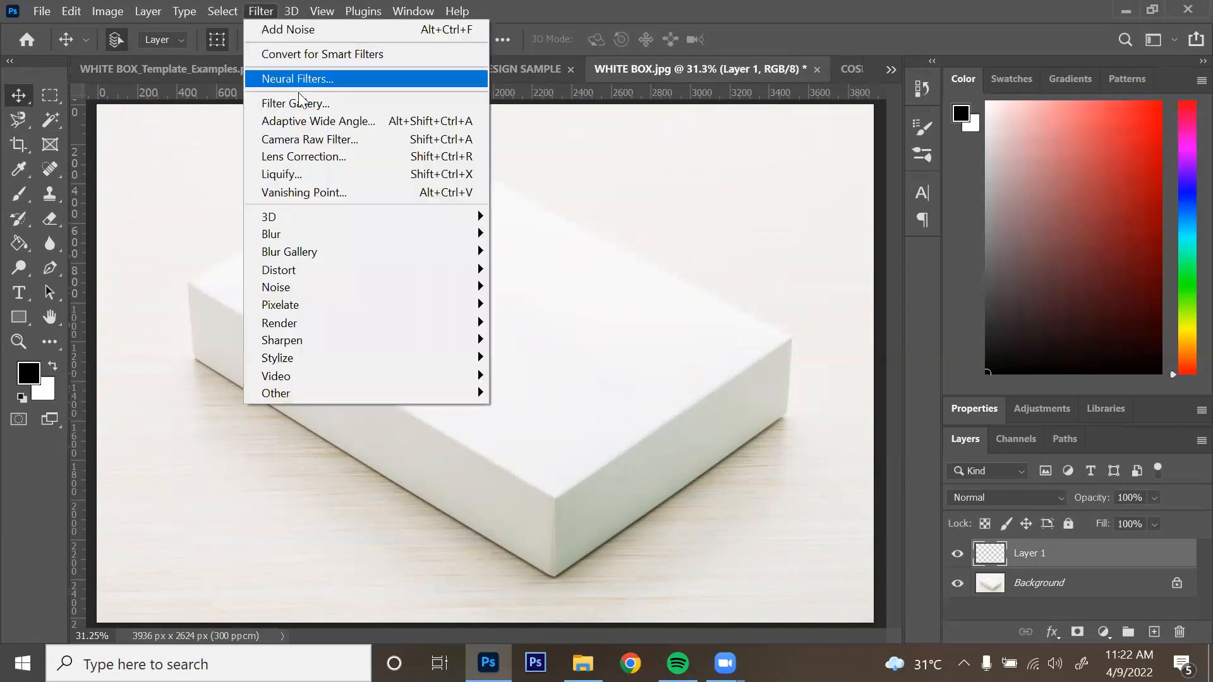
{"action": "left_click", "coordinate": [381, 191]}
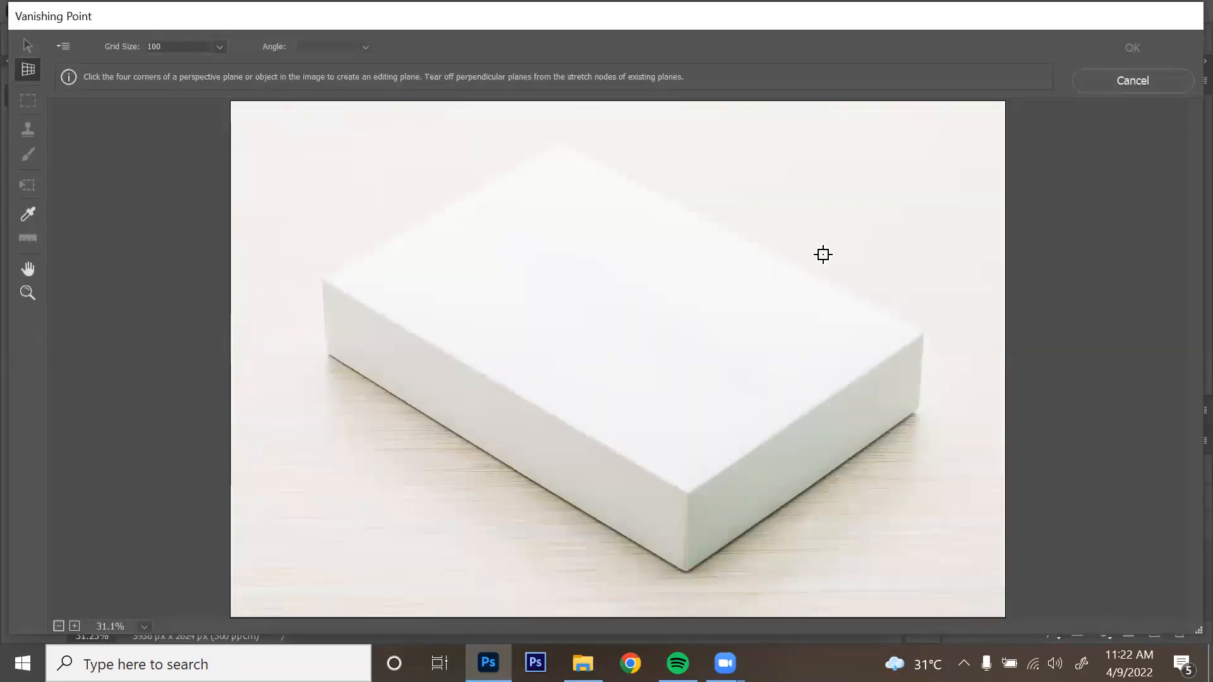
{"action": "left_click", "coordinate": [559, 143]}
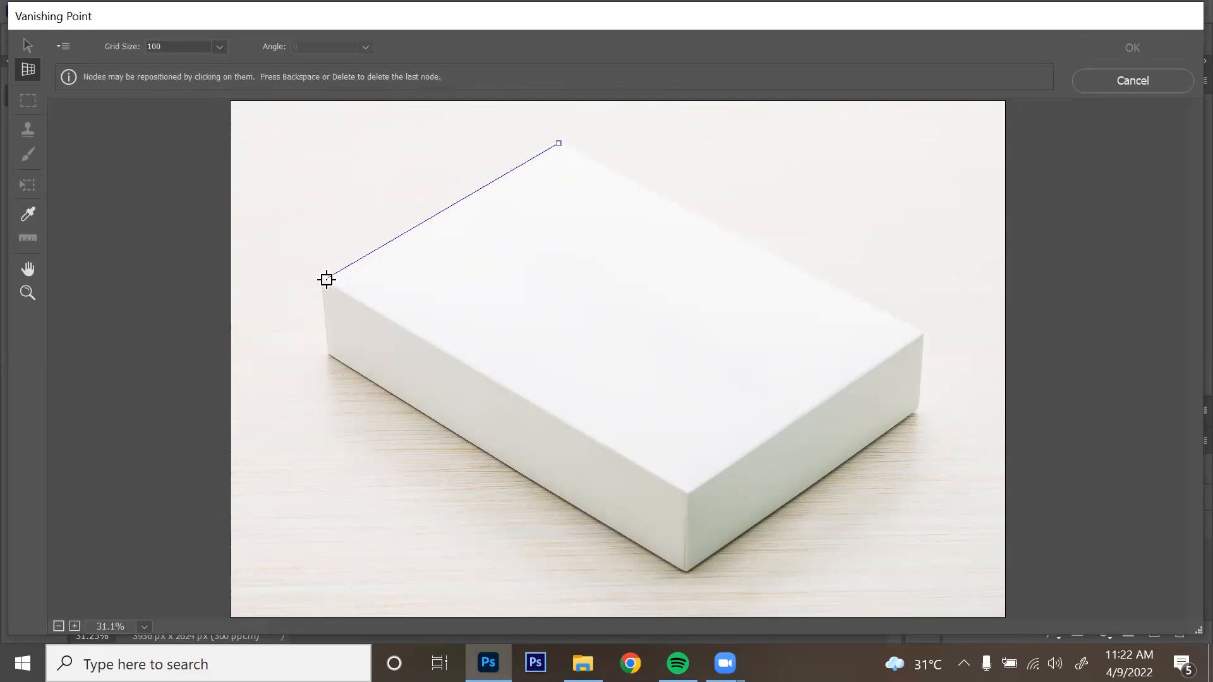
{"action": "left_click", "coordinate": [324, 278]}
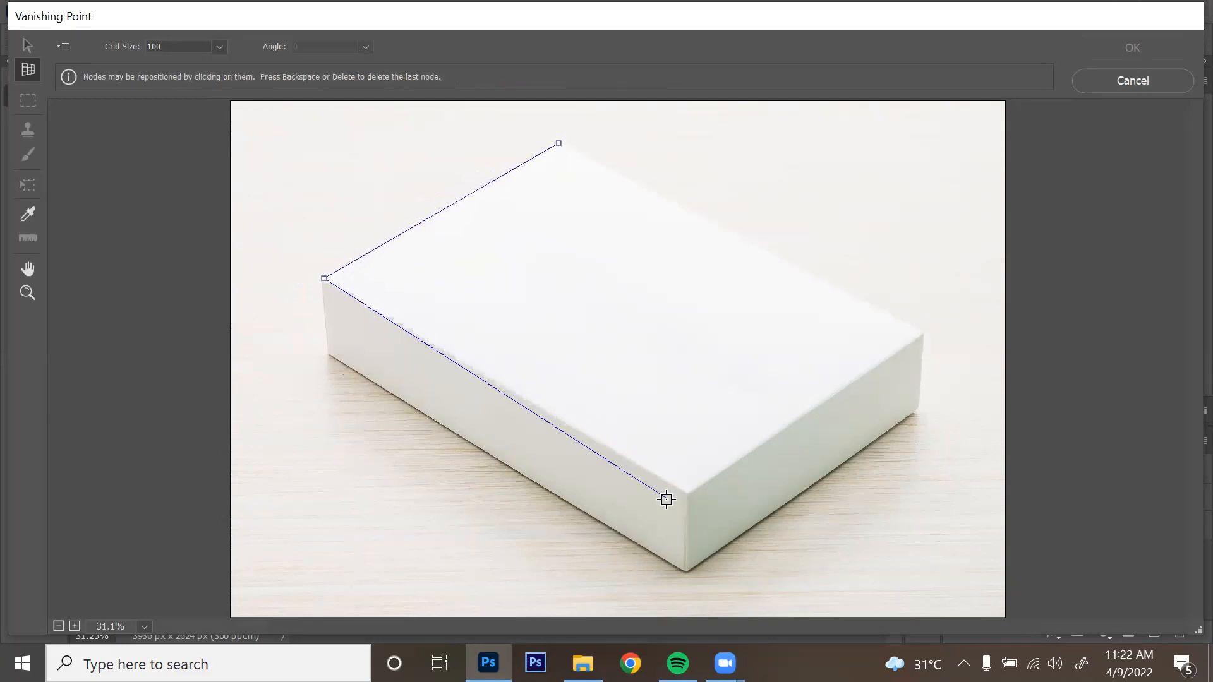
{"action": "left_click", "coordinate": [686, 491]}
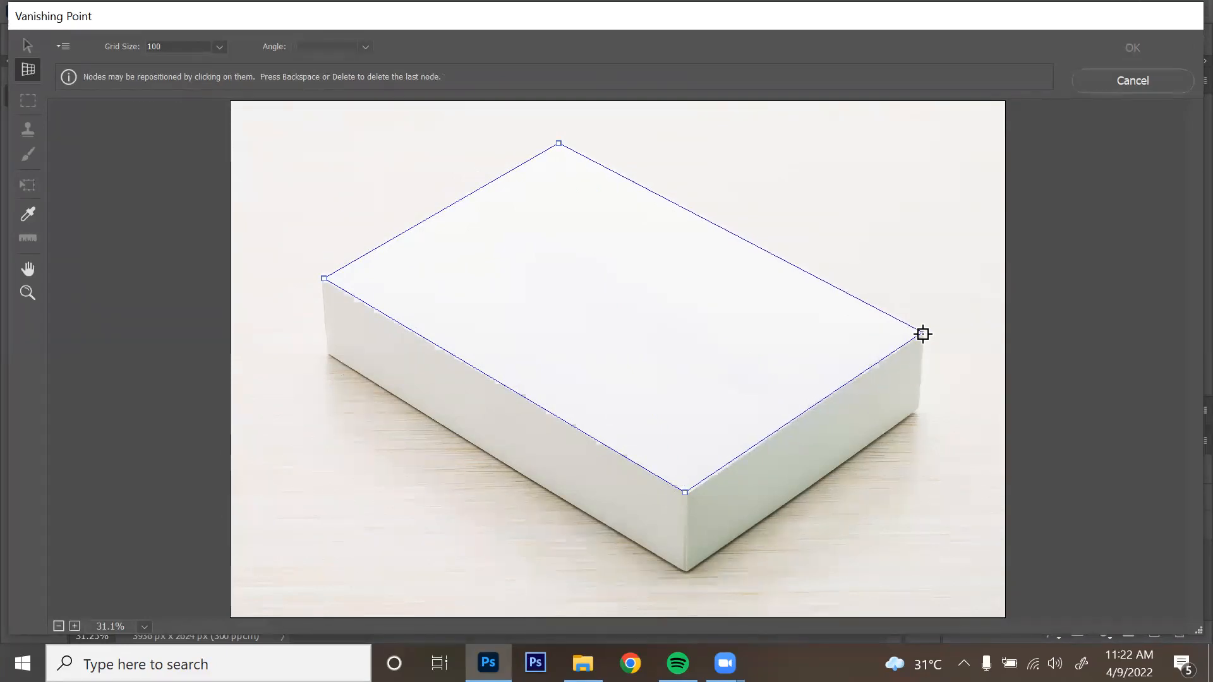
{"action": "left_click", "coordinate": [923, 334]}
Tear off a perpendicular plane from the top plane's long front edge and fit its lower corners to the box's long side
{"action": "left_click_drag", "start_coordinate": [504, 384], "coordinate": [494, 459]}
{"action": "key", "text": "alt"}
{"action": "left_click_drag", "start_coordinate": [333, 357], "coordinate": [329, 357]}
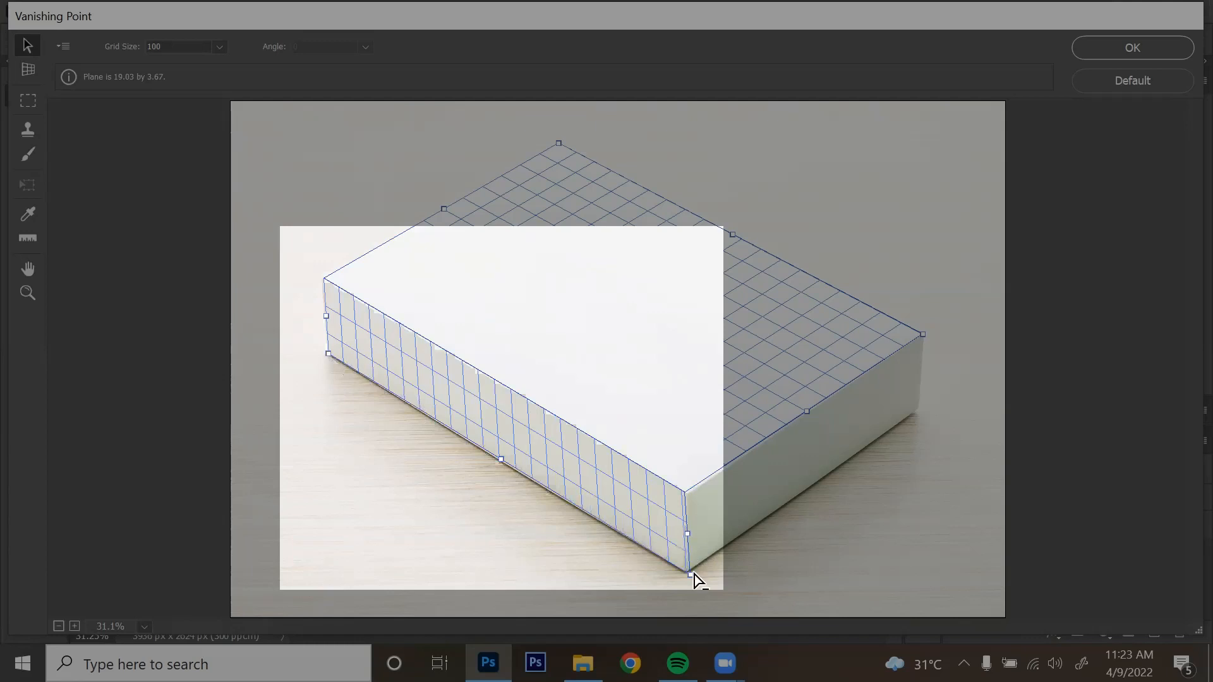
{"action": "left_click_drag", "start_coordinate": [695, 578], "coordinate": [690, 576]}
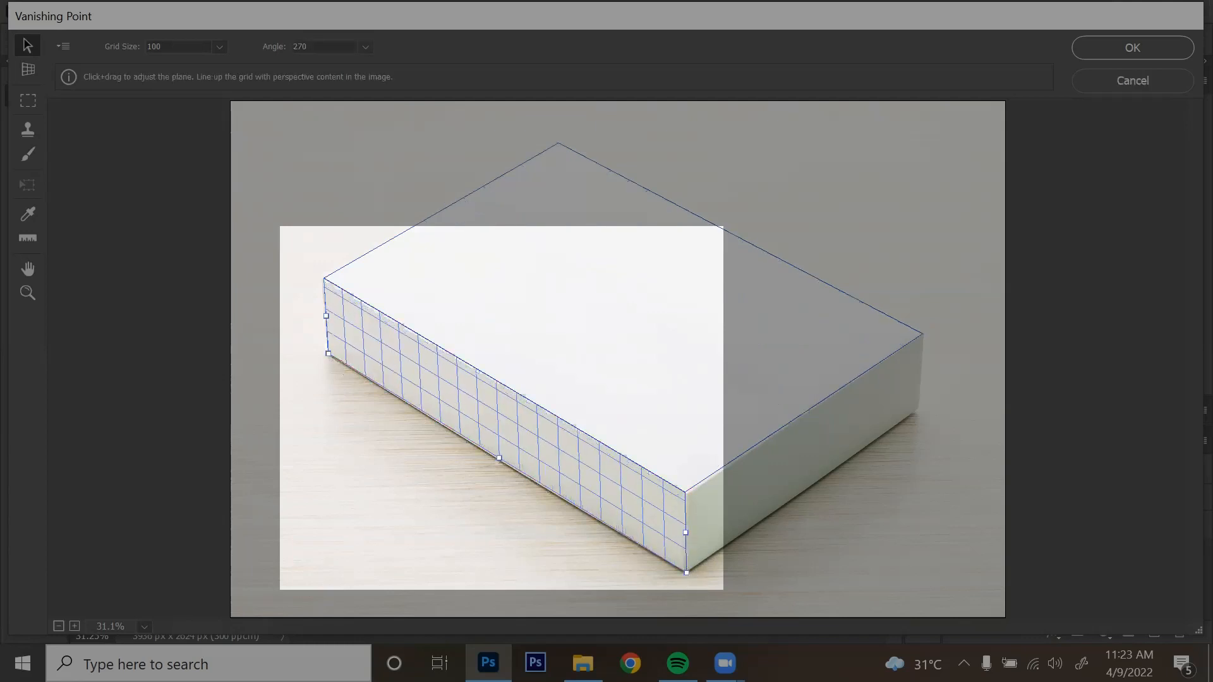
Tear off another perpendicular plane from the top plane's short front edge to cover the box's short side
{"action": "left_click", "coordinate": [669, 452]}
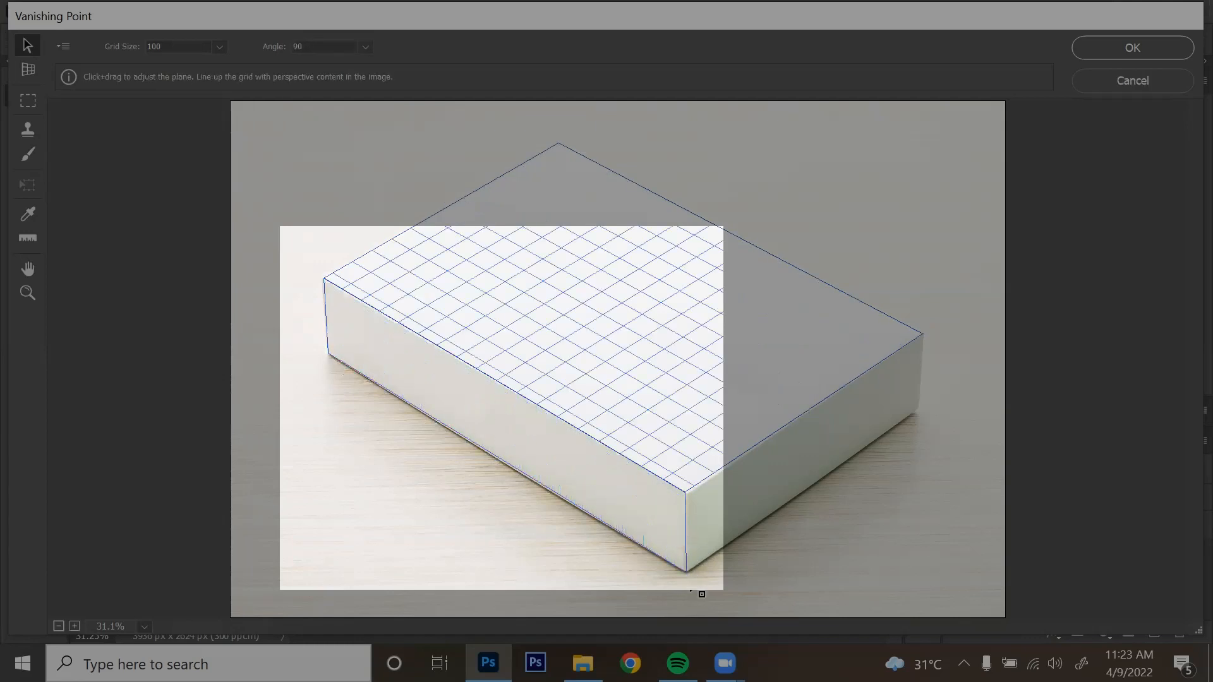
{"action": "left_click_drag", "start_coordinate": [807, 414], "coordinate": [805, 489]}
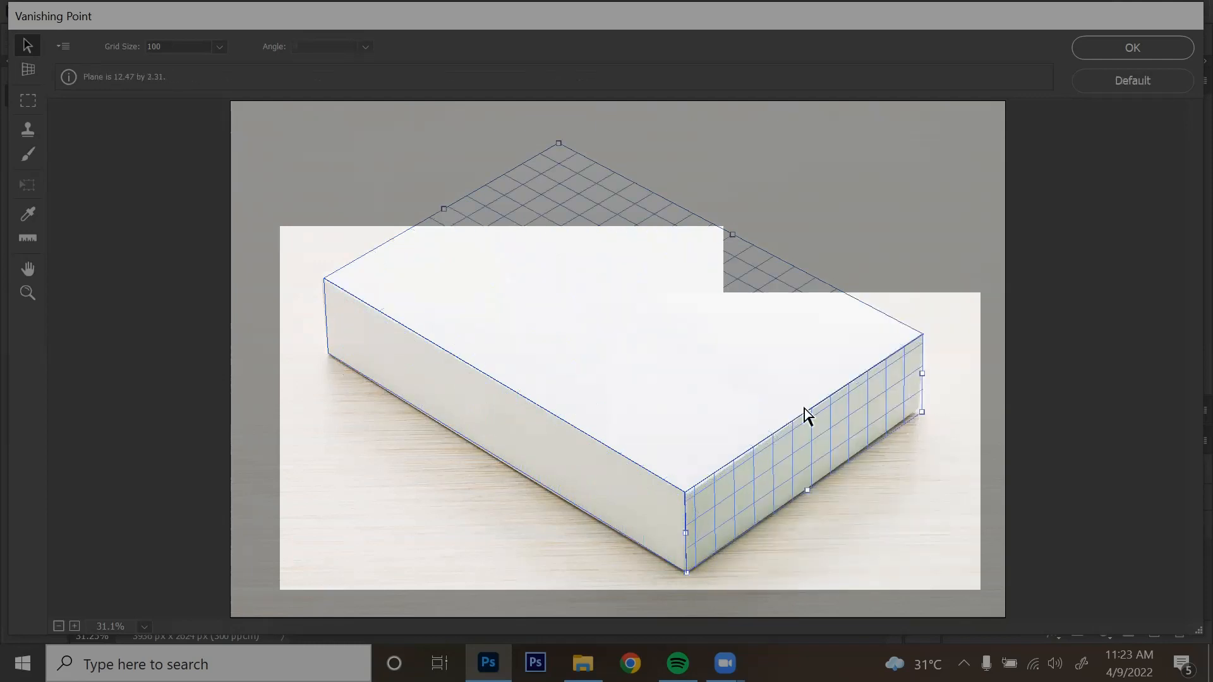
{"action": "left_click", "coordinate": [651, 221]}
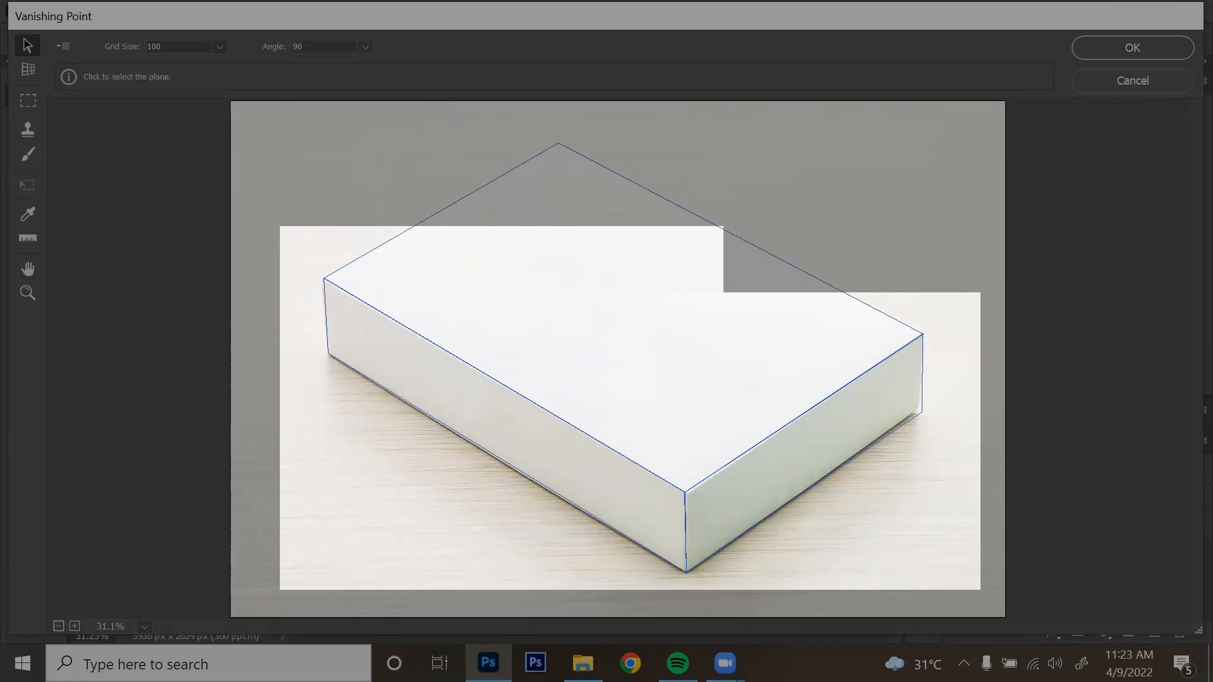
Paste the cut Kenmar design onto the perspective planes and enlarge it to fill the top and the short side
{"action": "key", "text": "ctrl+v"}
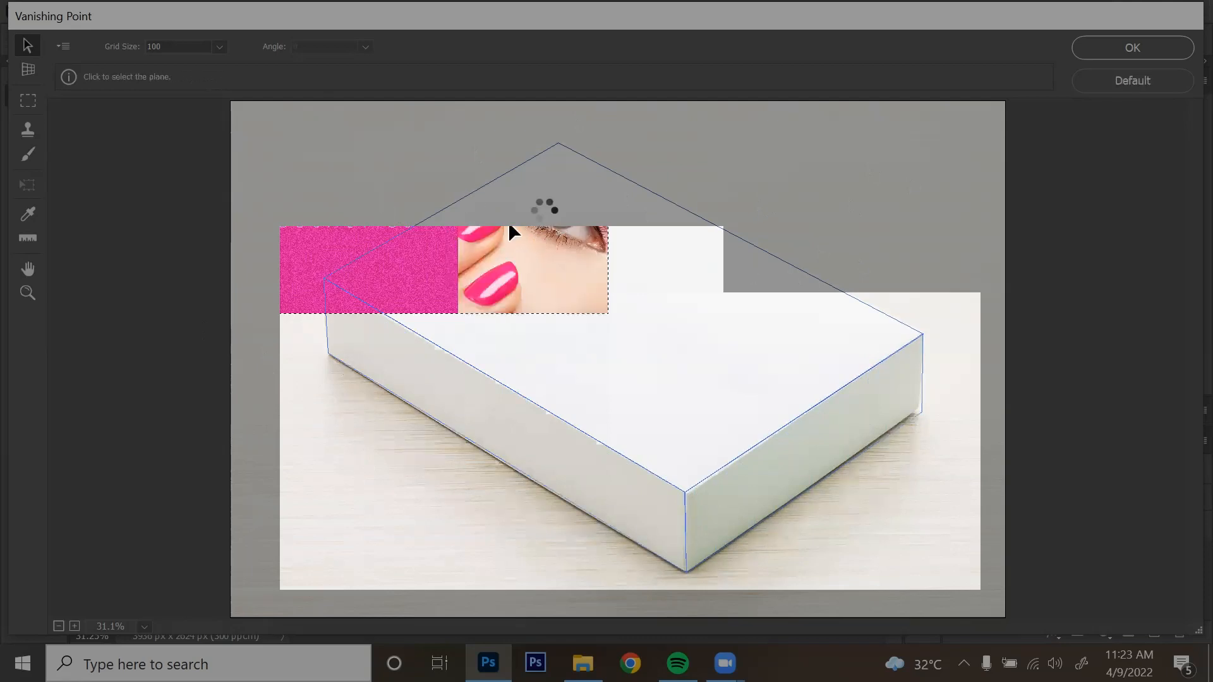
{"action": "left_click_drag", "start_coordinate": [510, 228], "coordinate": [703, 333]}
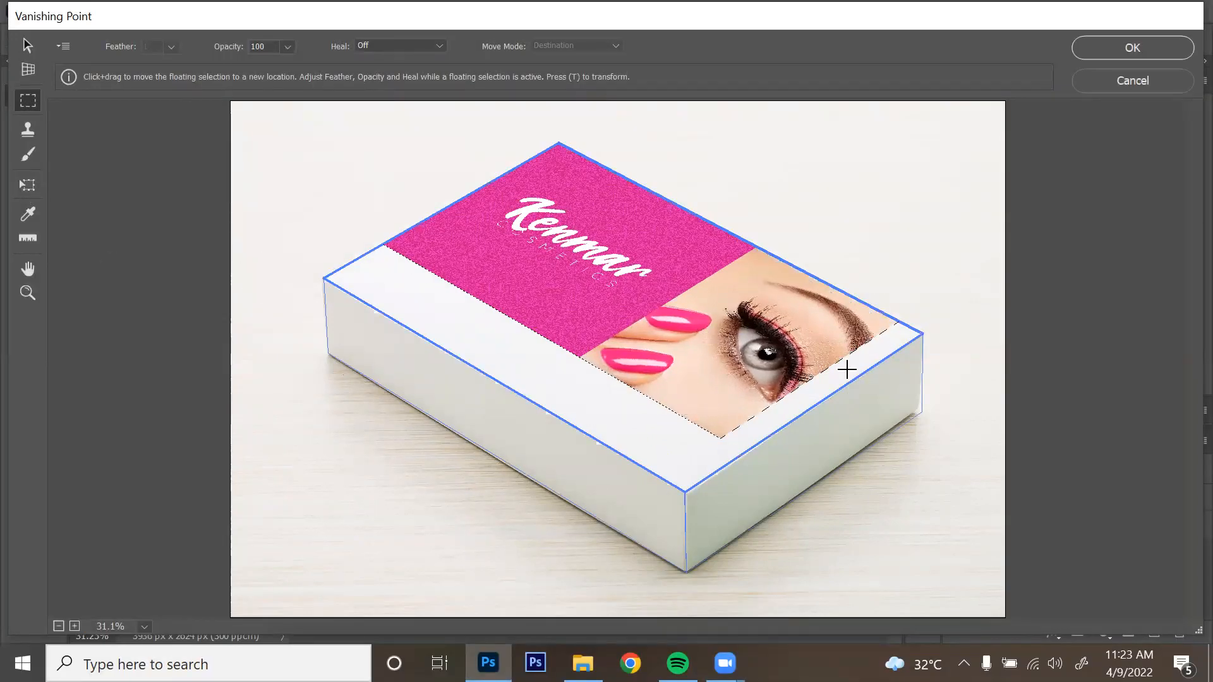
{"action": "left_click", "coordinate": [26, 187]}
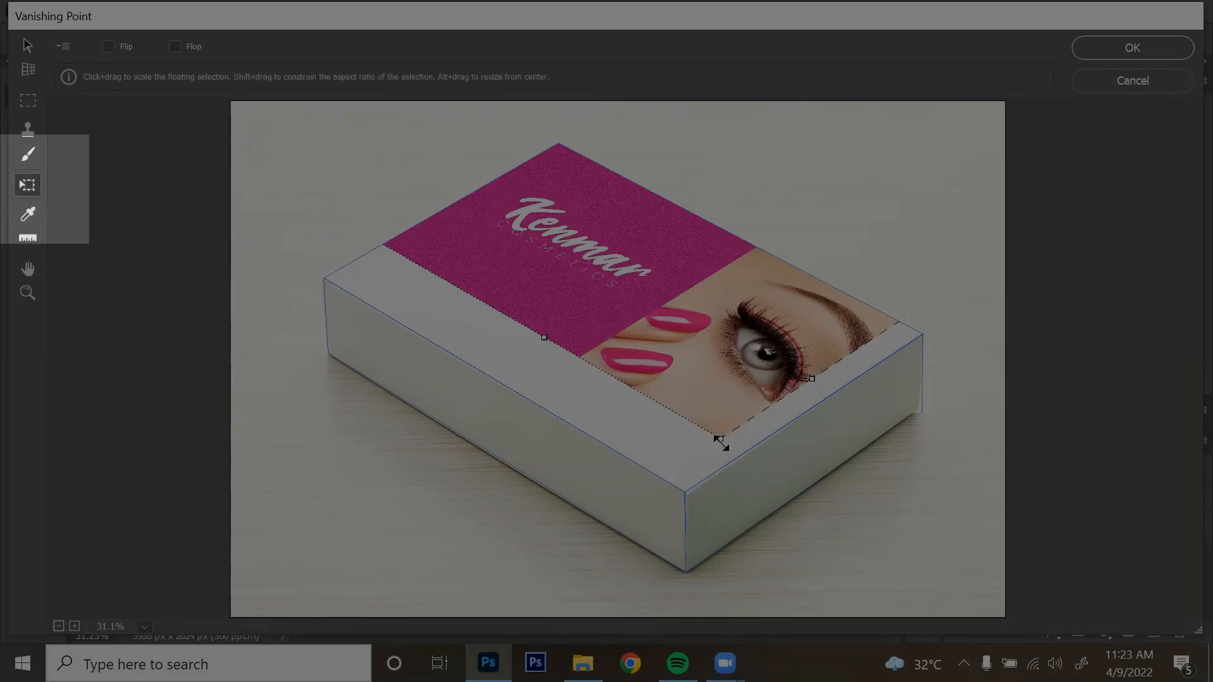
{"action": "left_click_drag", "start_coordinate": [721, 442], "coordinate": [749, 547]}
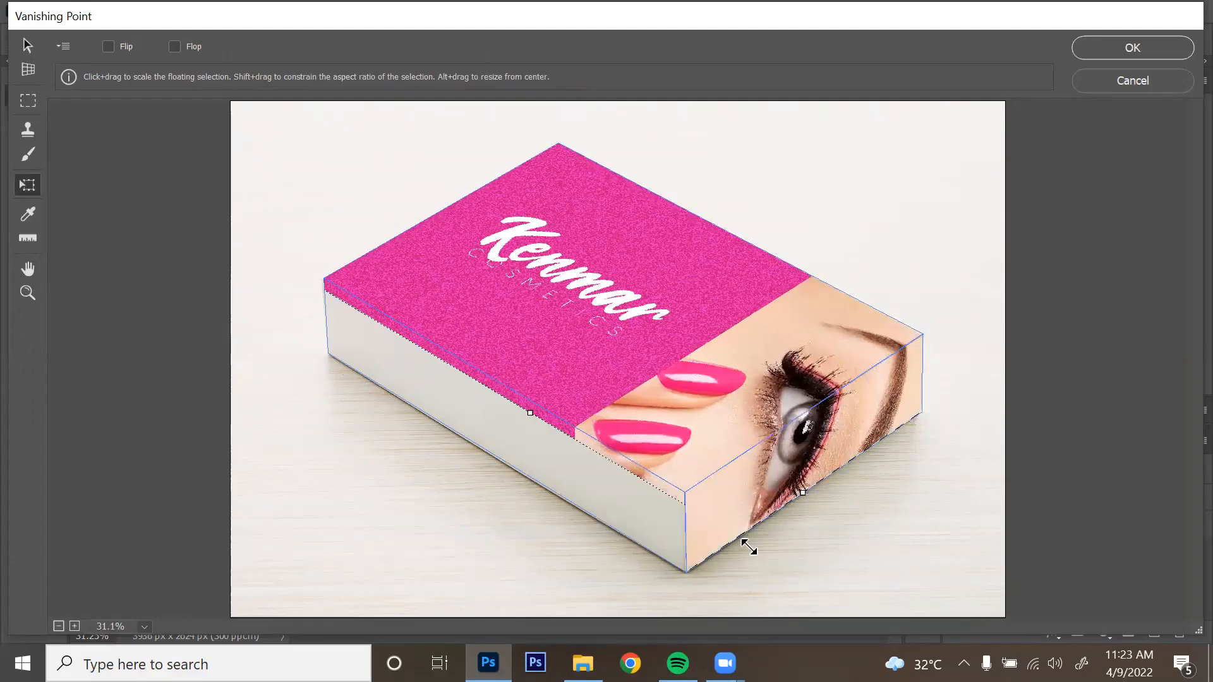
{"action": "key", "text": "Return"}
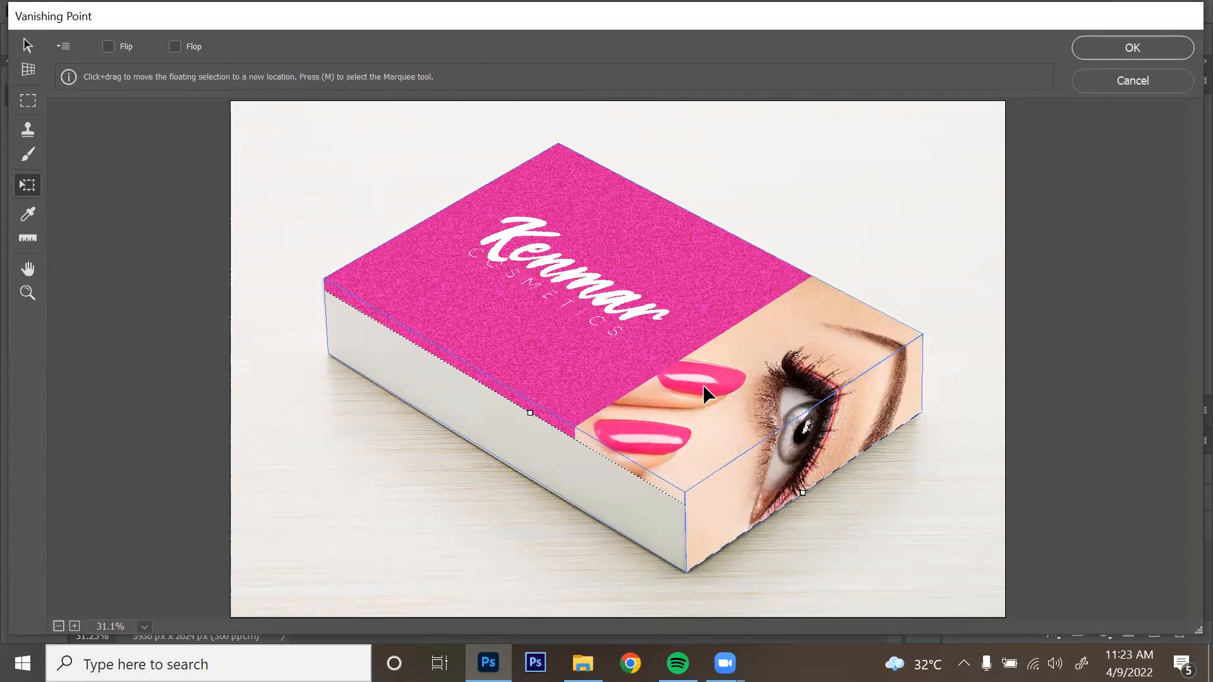
Reposition and enlarge the design until it wraps the box's top and both visible sides, and apply the Vanishing Point filter
{"action": "left_click_drag", "start_coordinate": [706, 393], "coordinate": [731, 351]}
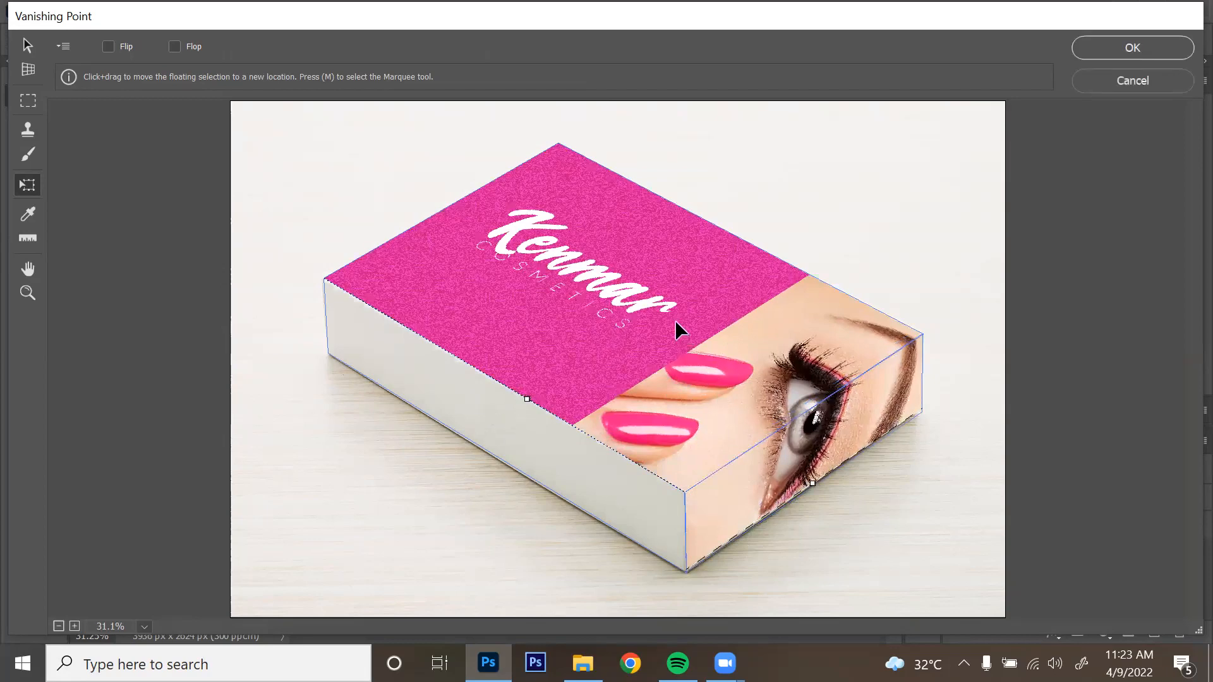
{"action": "left_click_drag", "start_coordinate": [675, 320], "coordinate": [674, 319]}
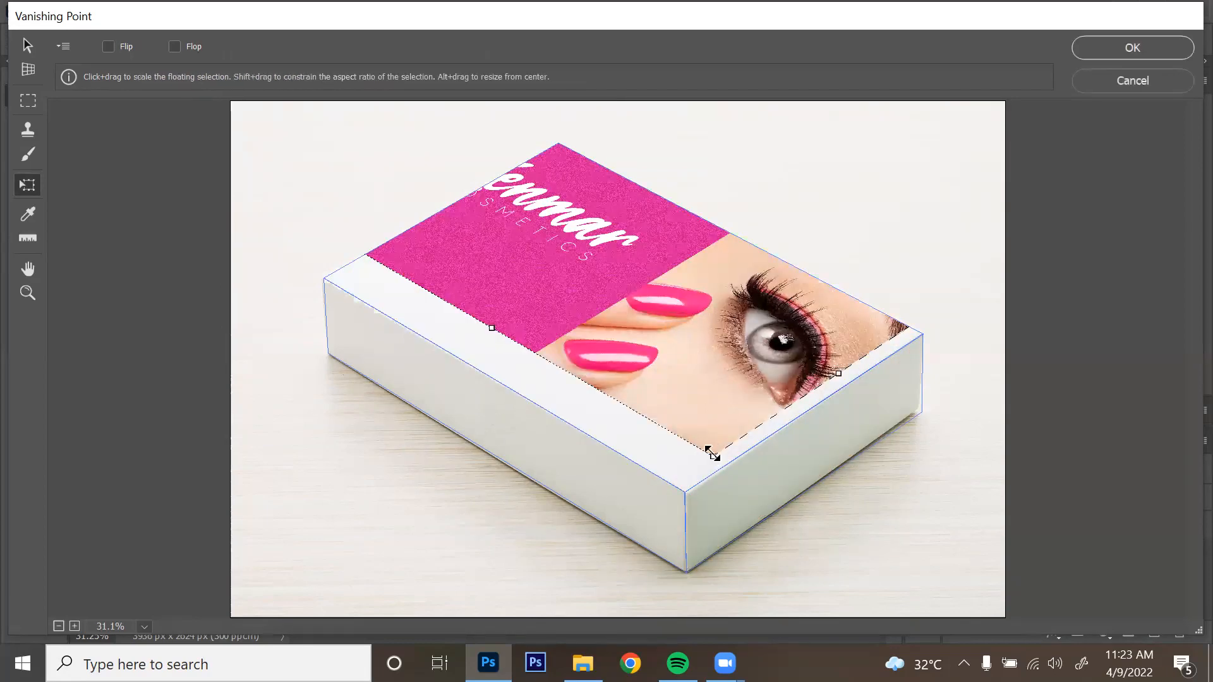
{"action": "left_click_drag", "start_coordinate": [708, 449], "coordinate": [752, 567]}
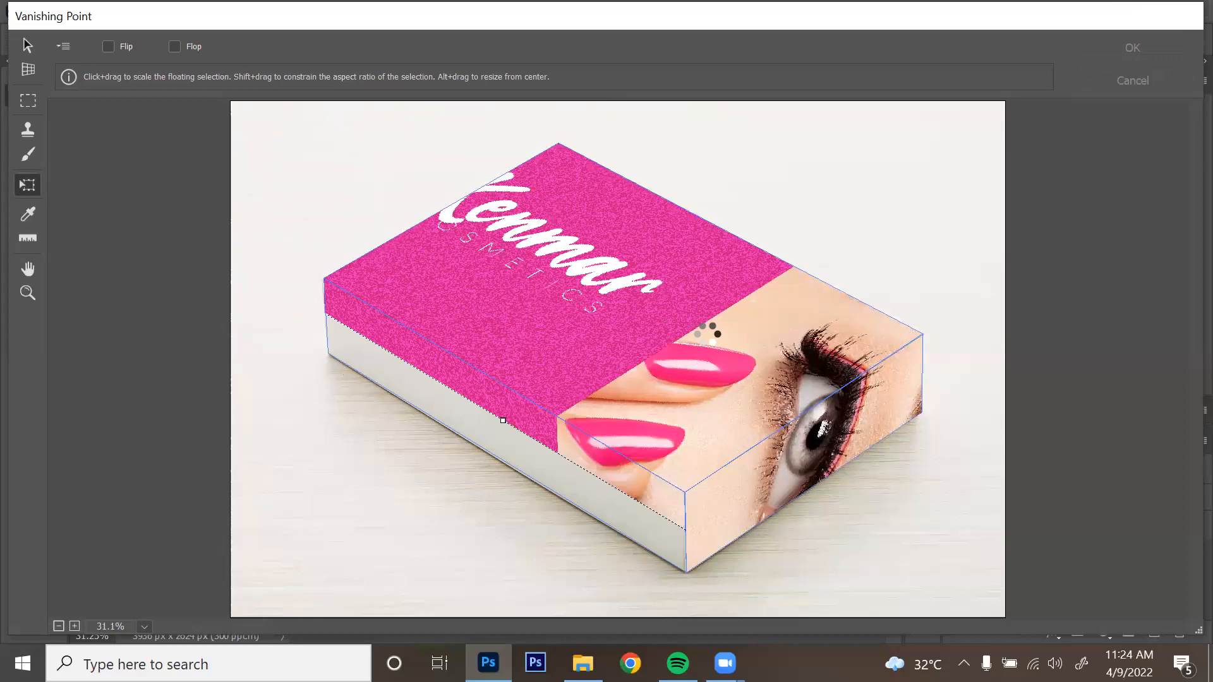
{"action": "left_click_drag", "start_coordinate": [705, 333], "coordinate": [735, 390]}
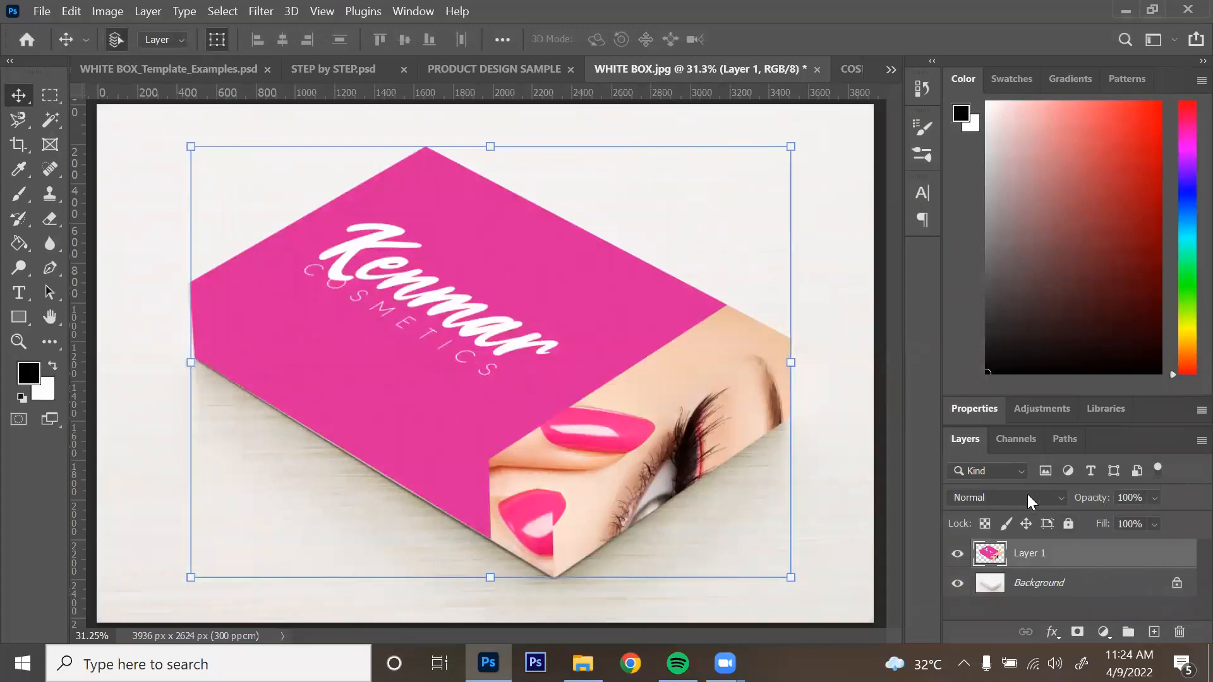
{"action": "left_click", "coordinate": [221, 68]}
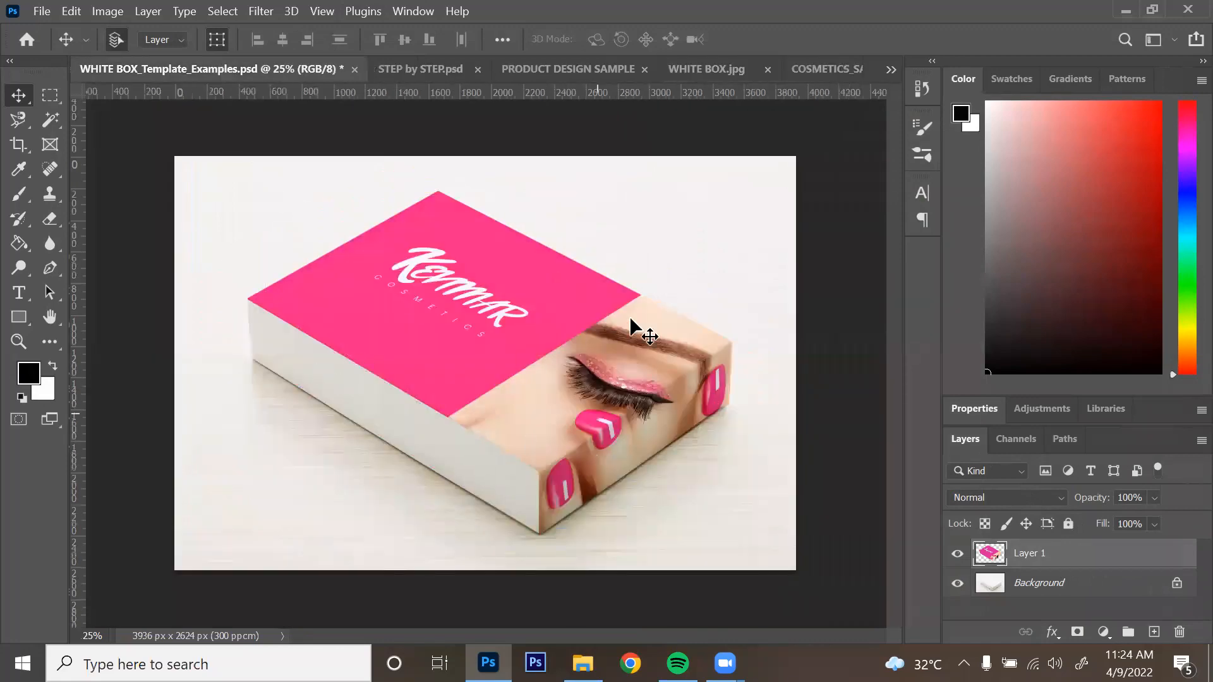
{"action": "left_click", "coordinate": [818, 68]}
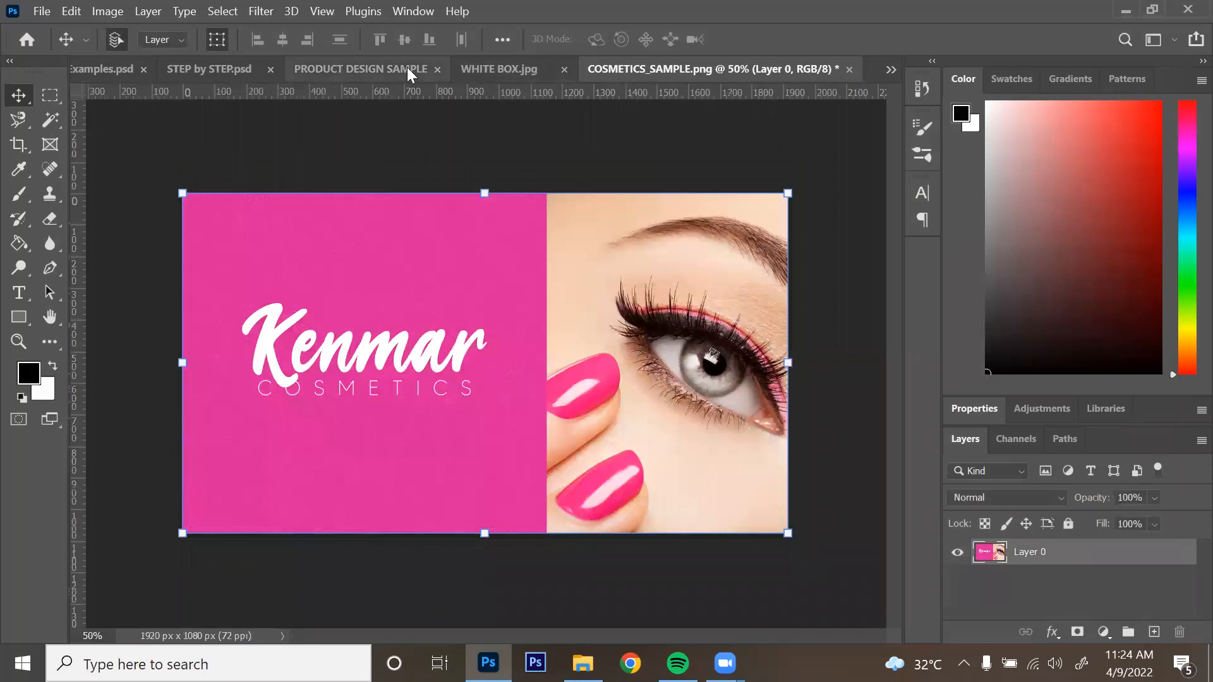
{"action": "left_click", "coordinate": [503, 71]}
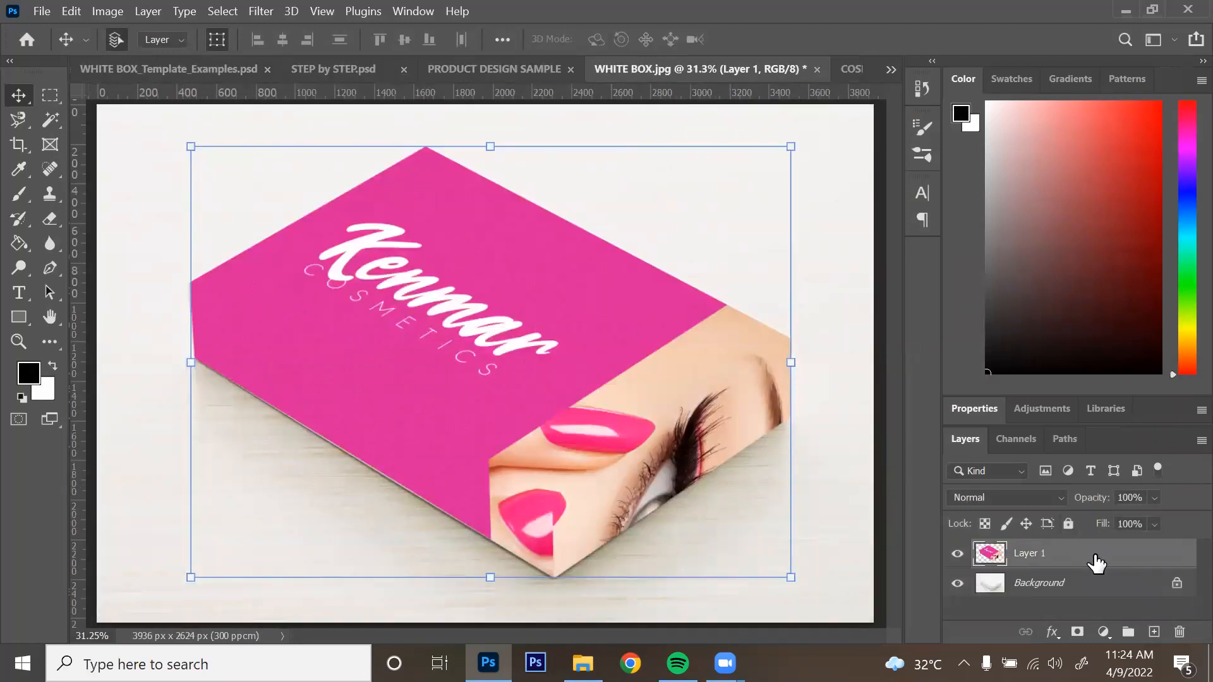
Set the blending mode of Layer 1 to Multiply so the box's shading shows through the design
{"action": "left_click", "coordinate": [1045, 496]}
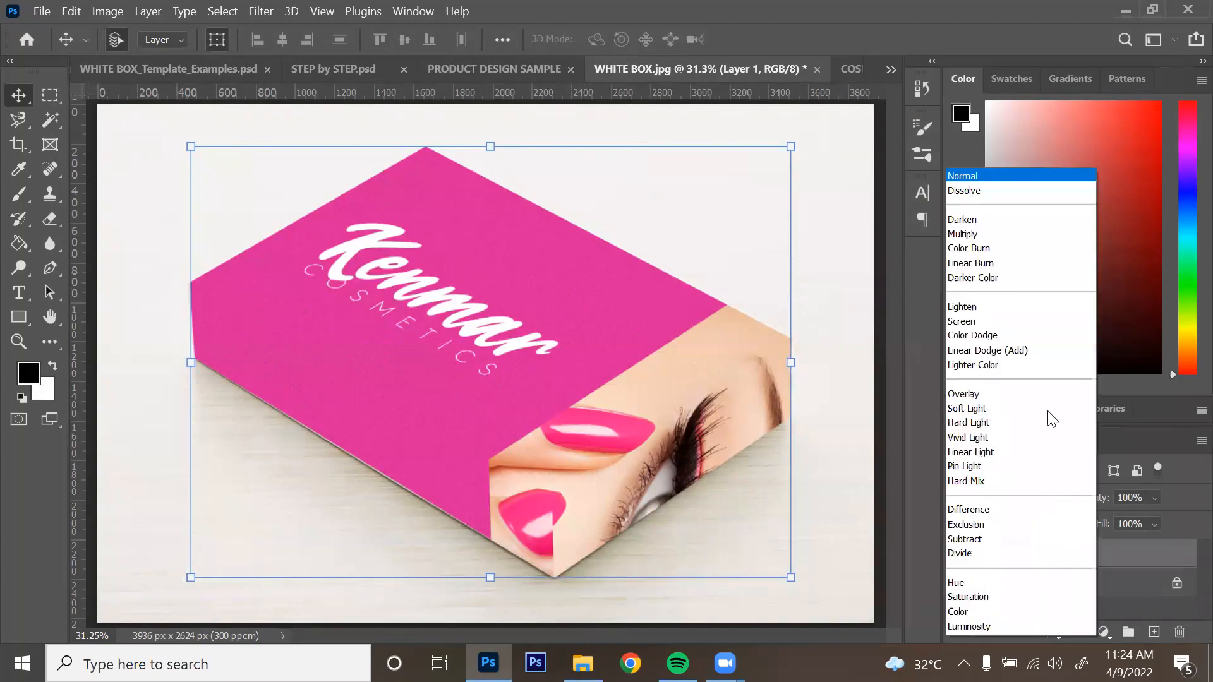
{"action": "left_click", "coordinate": [1006, 233]}
{"action": "left_click", "coordinate": [845, 449]}
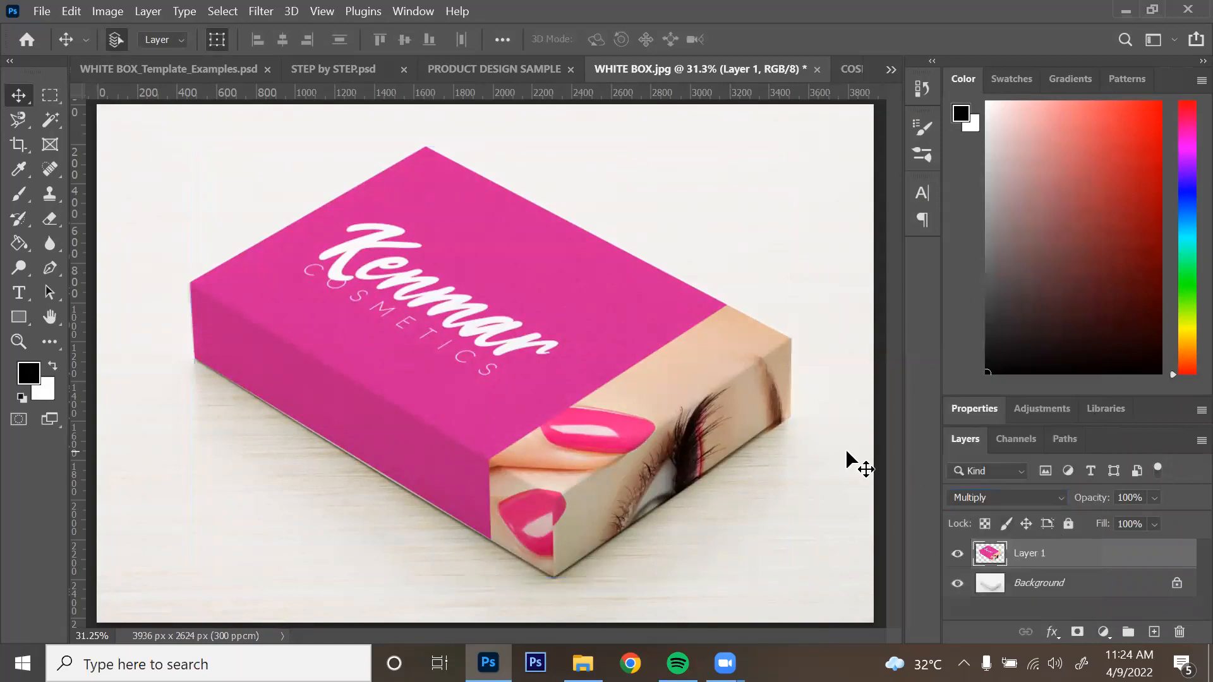